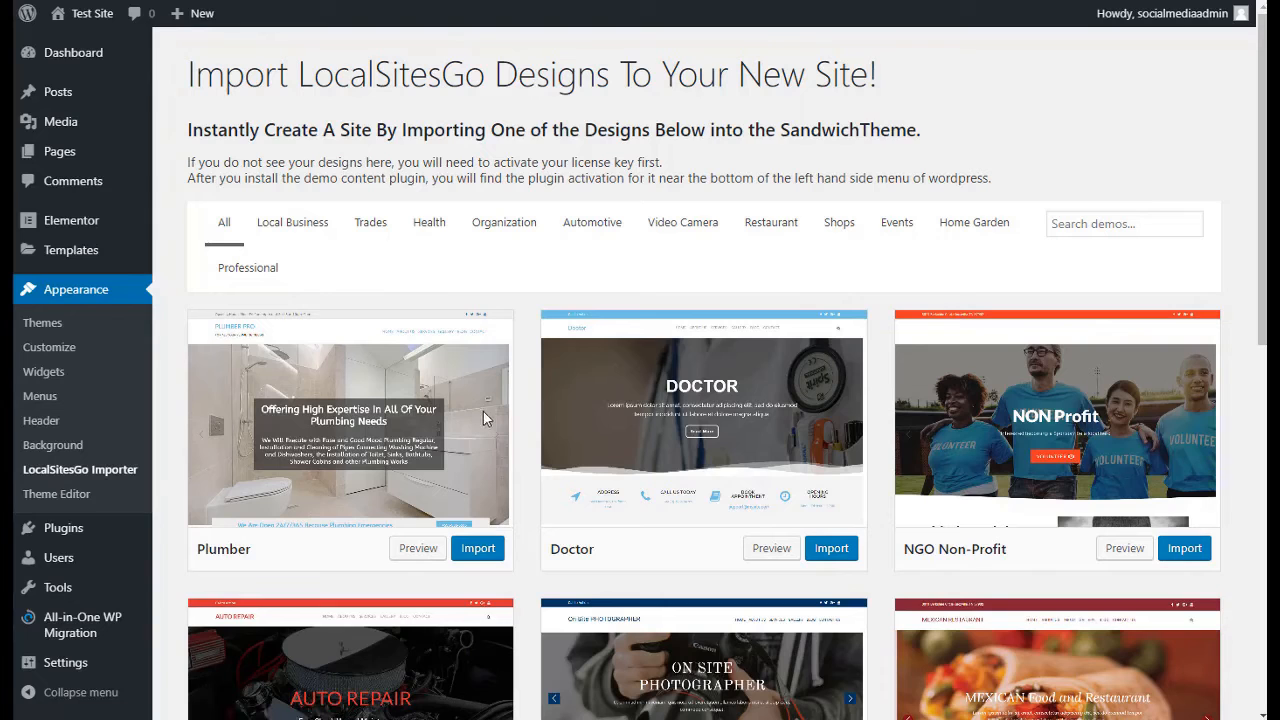
Browse the importable LocalSitesGo designs, filter them by Local Business, and return to the full list
{"action": "scroll", "coordinate": [610, 288], "scroll_direction": "down", "scroll_amount": 6}
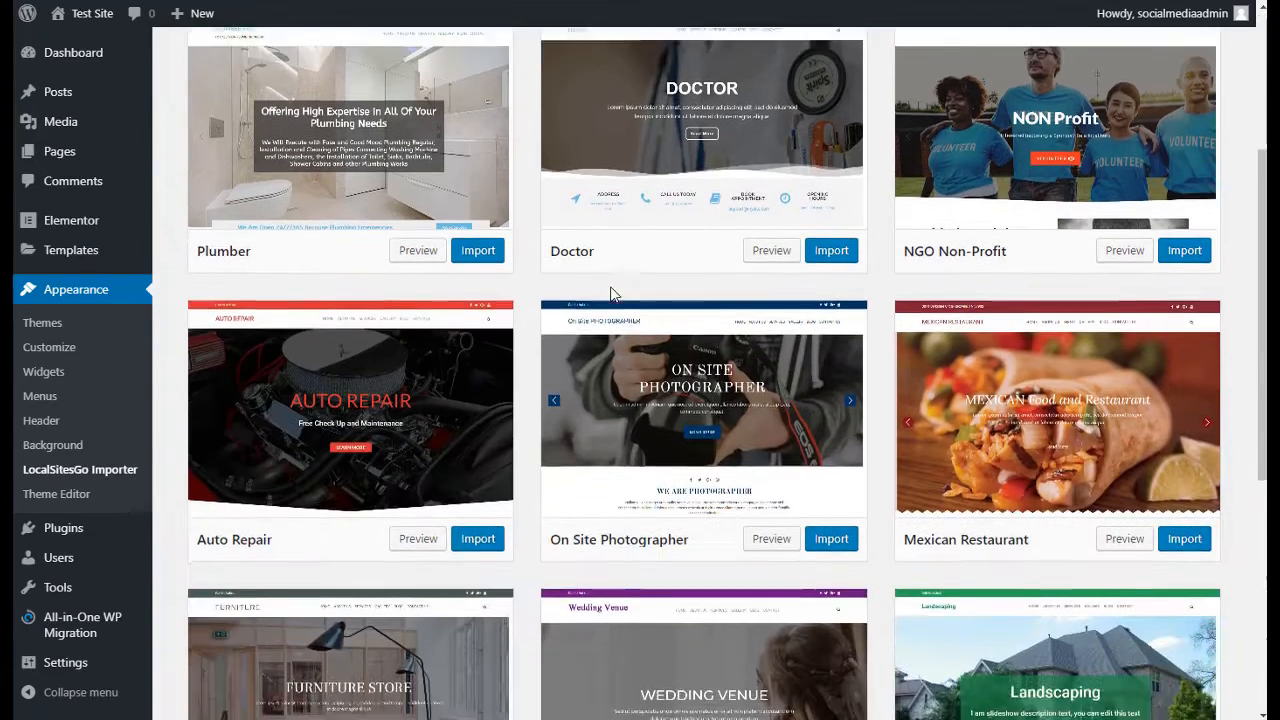
{"action": "scroll", "coordinate": [610, 297], "scroll_direction": "down", "scroll_amount": 2}
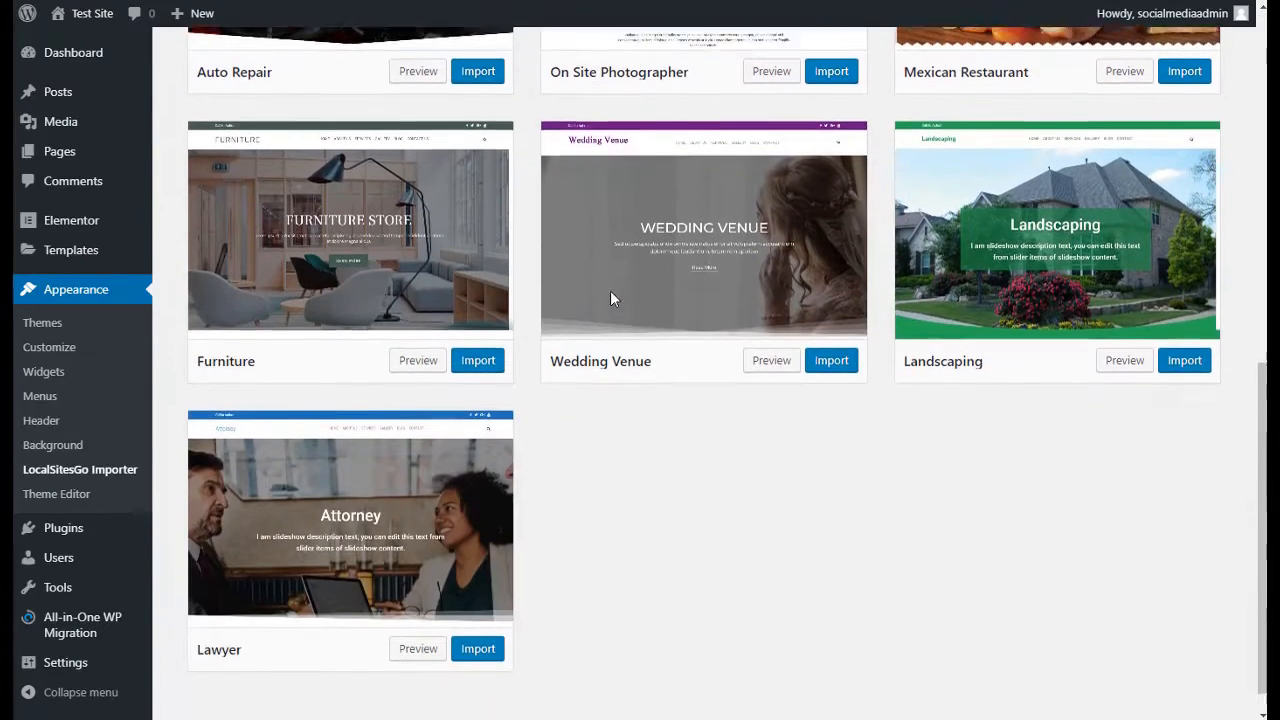
{"action": "scroll", "coordinate": [528, 193], "scroll_direction": "up", "scroll_amount": 6}
{"action": "scroll", "coordinate": [528, 193], "scroll_direction": "up", "scroll_amount": 2}
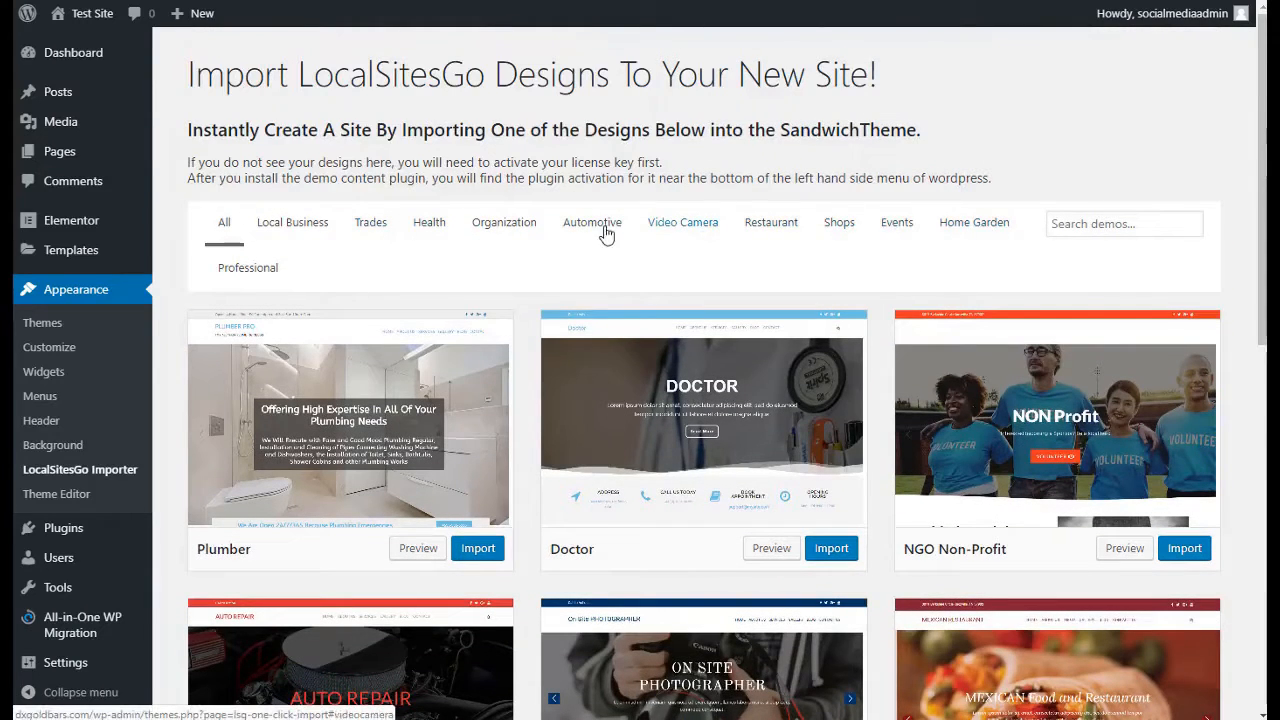
{"action": "left_click", "coordinate": [305, 229]}
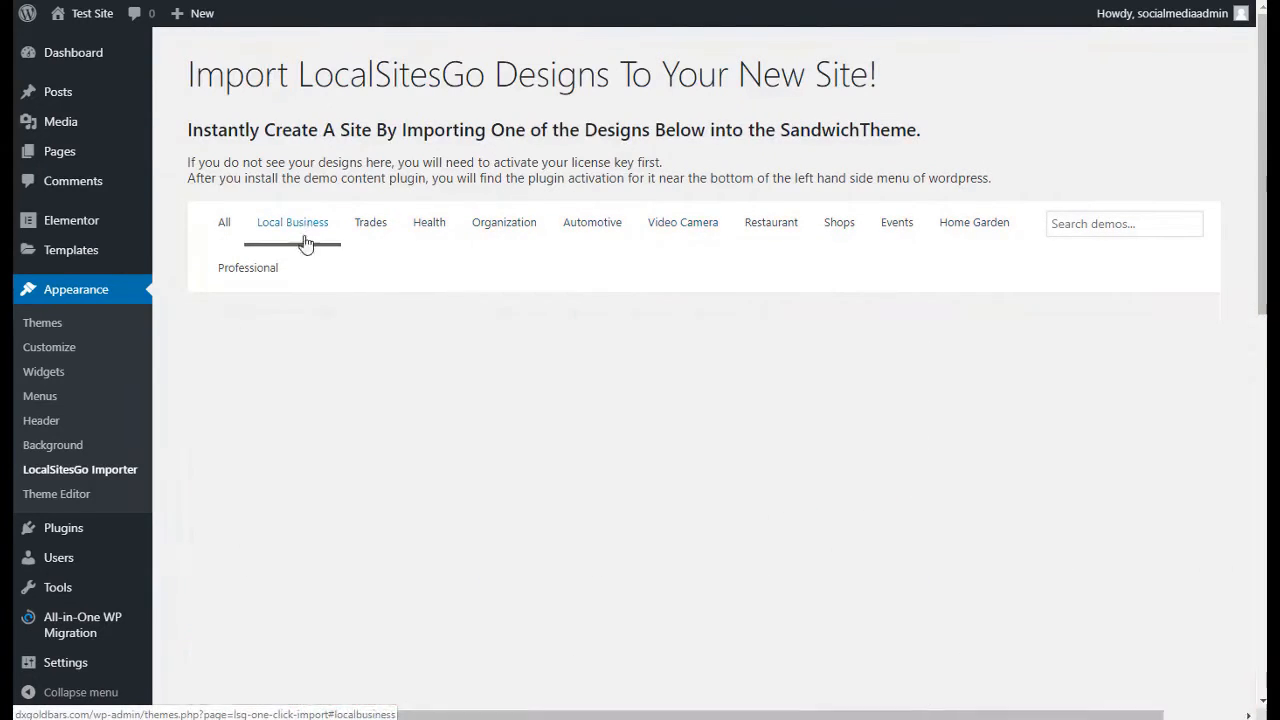
{"action": "left_click", "coordinate": [228, 229]}
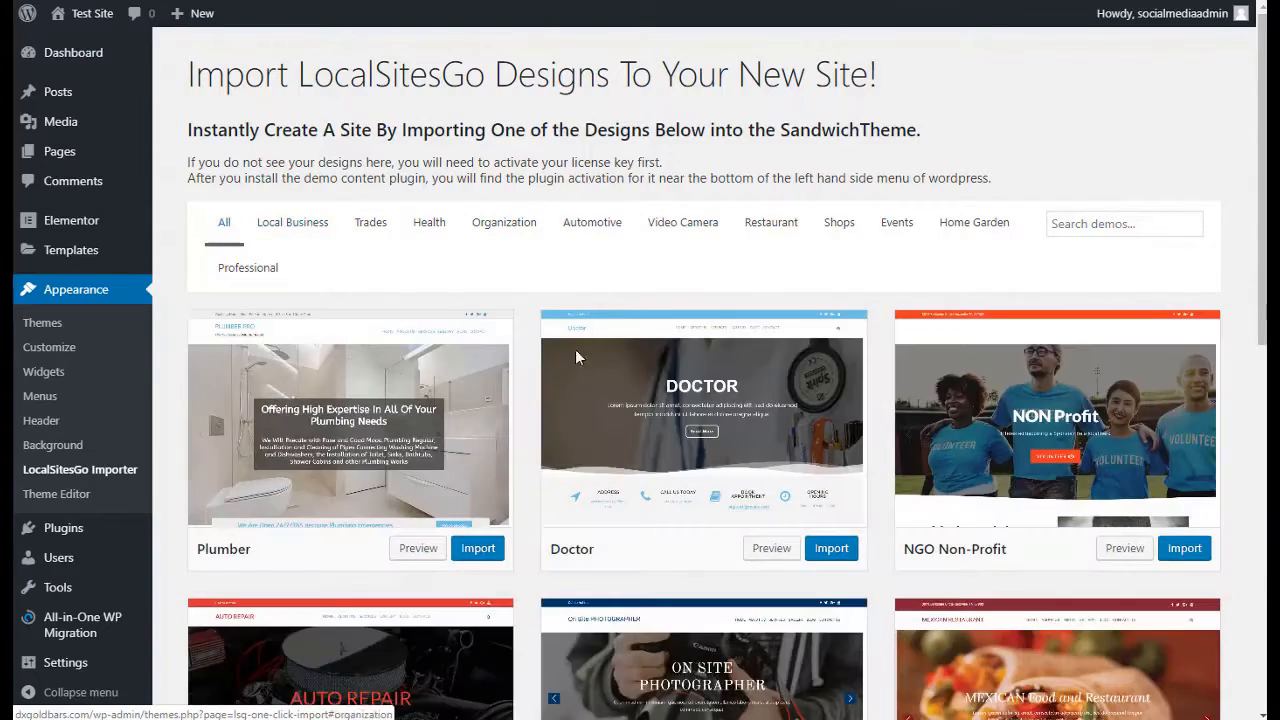
Import the Wedding Venue design into the site and confirm the import
{"action": "scroll", "coordinate": [600, 460], "scroll_direction": "down", "scroll_amount": 4}
{"action": "scroll", "coordinate": [1036, 370], "scroll_direction": "down", "scroll_amount": 2}
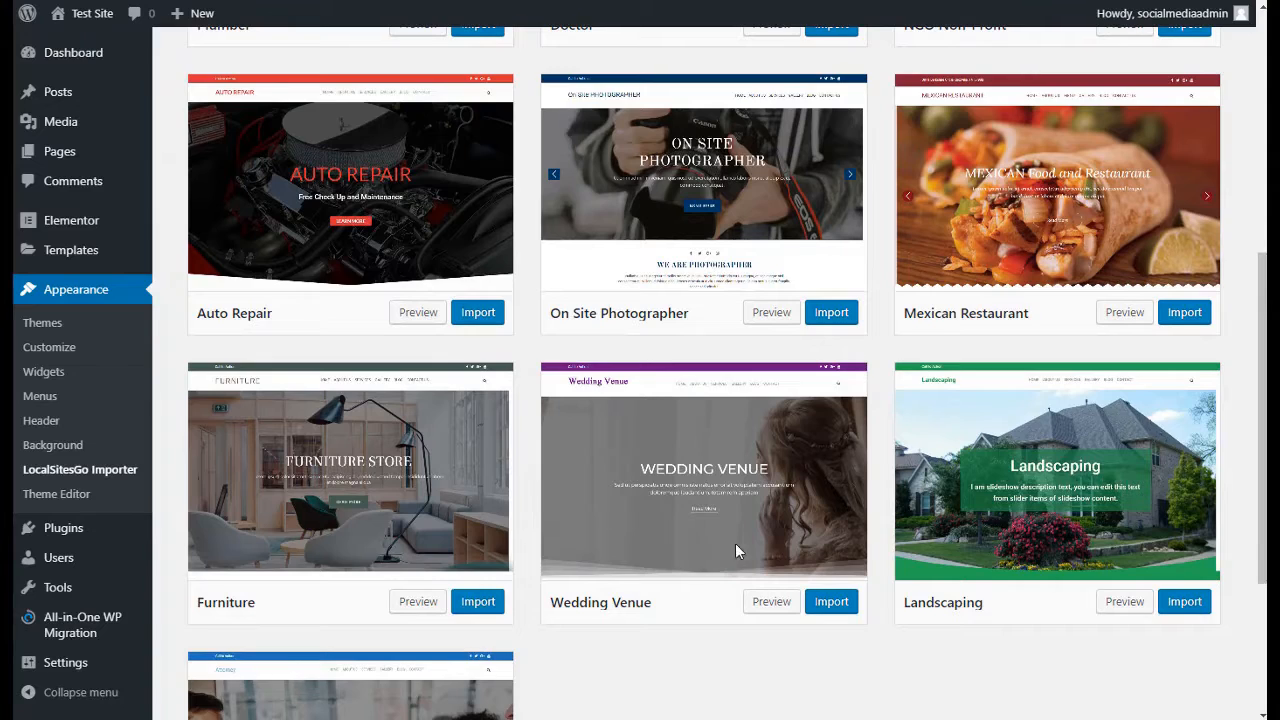
{"action": "scroll", "coordinate": [770, 520], "scroll_direction": "down", "scroll_amount": 1}
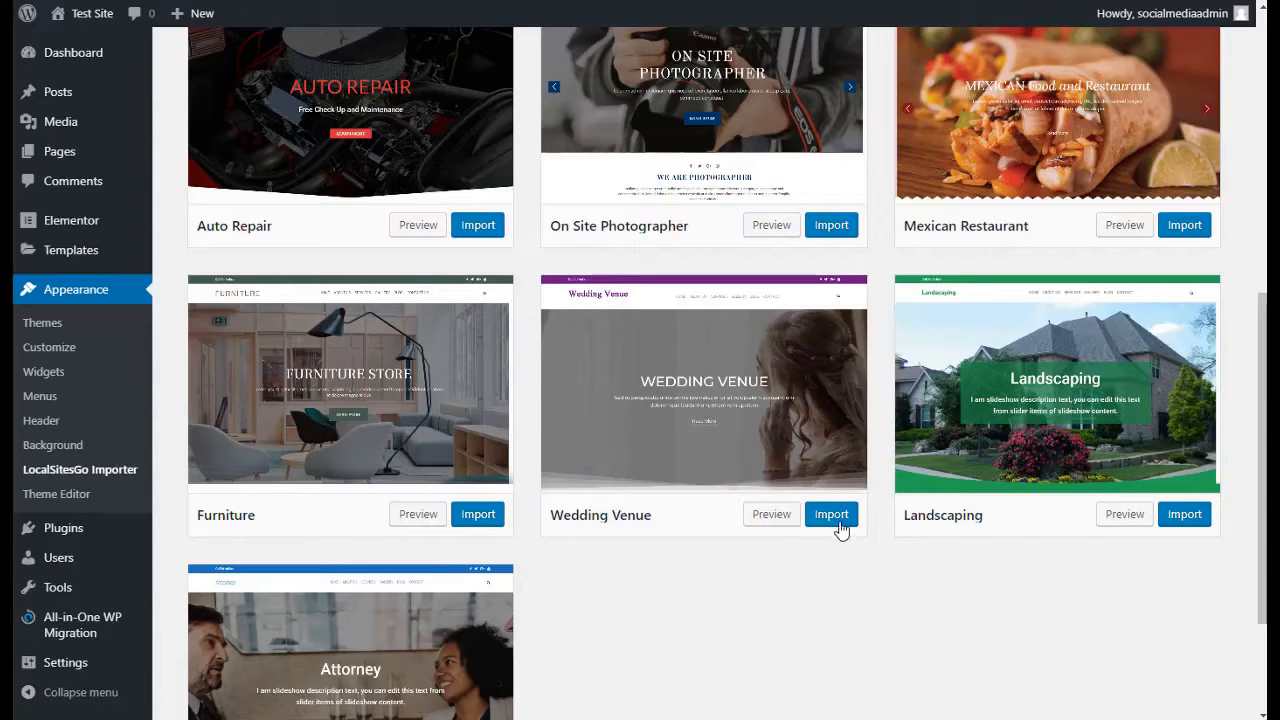
{"action": "left_click", "coordinate": [840, 518]}
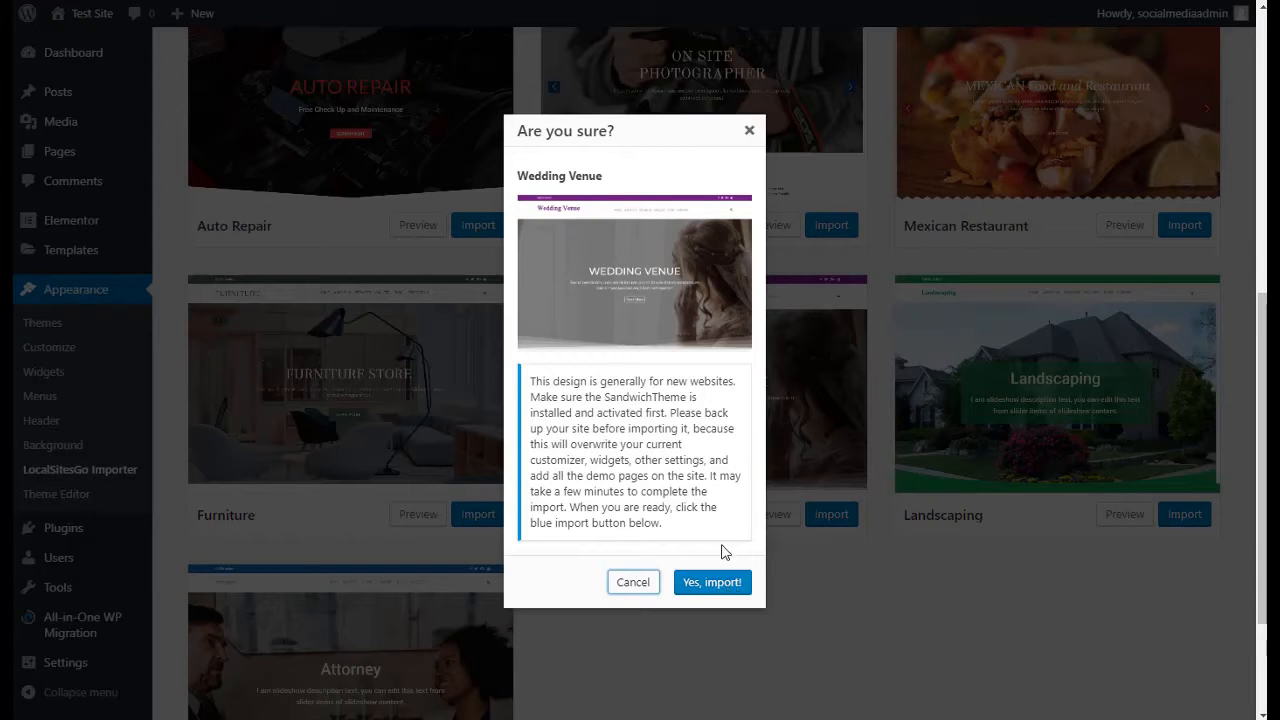
{"action": "left_click", "coordinate": [712, 582]}
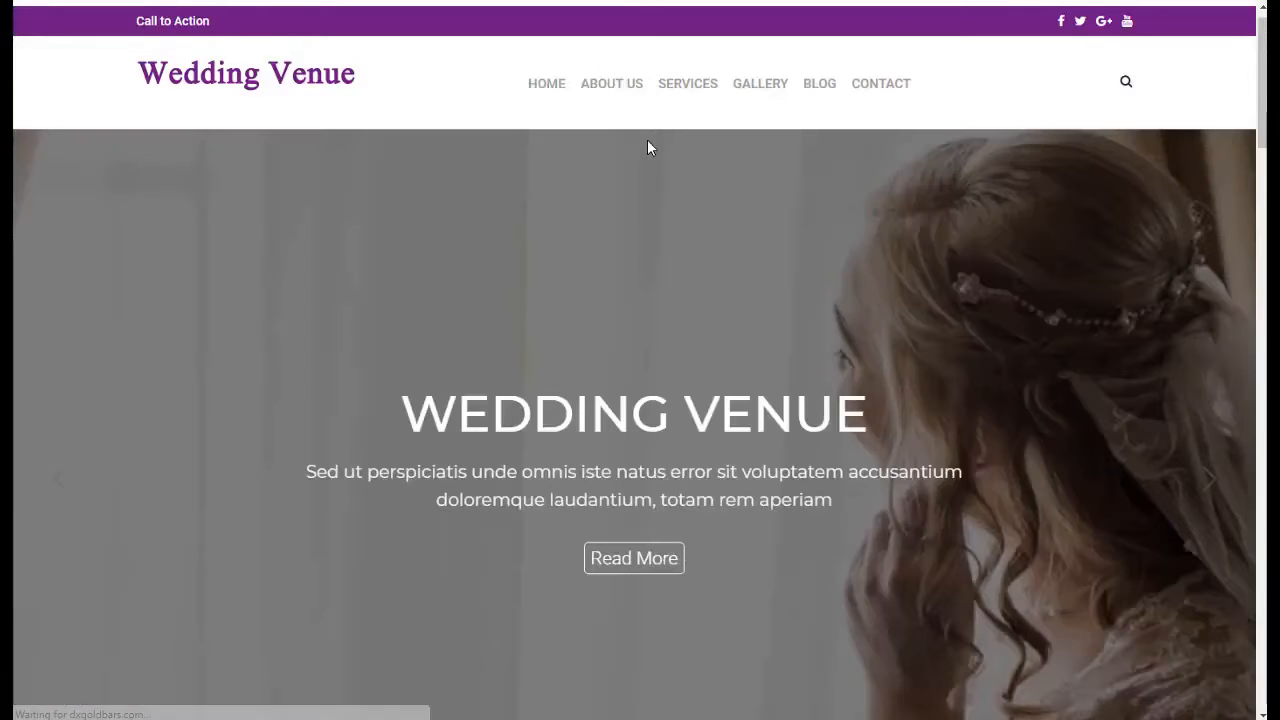
Review the imported Wedding Venue home page from the hero banner down to the contact form and footer
{"action": "scroll", "coordinate": [680, 171], "scroll_direction": "down", "scroll_amount": 7}
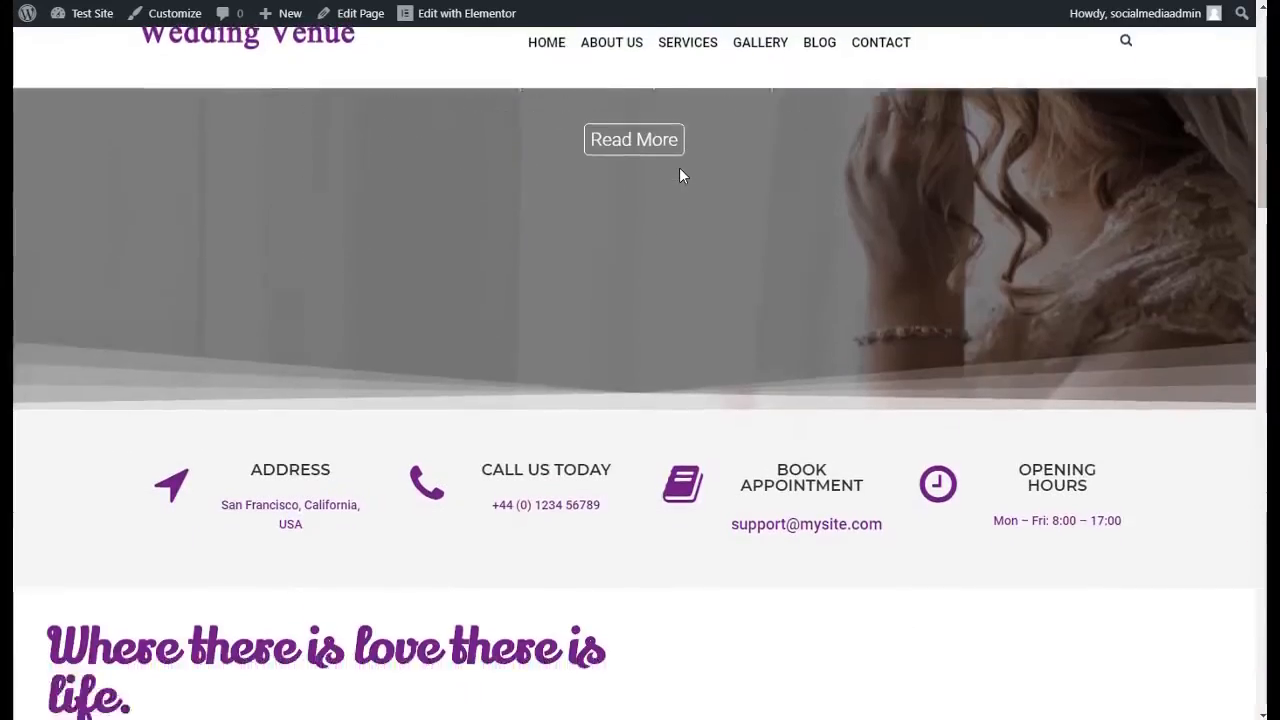
{"action": "scroll", "coordinate": [680, 175], "scroll_direction": "down", "scroll_amount": 10}
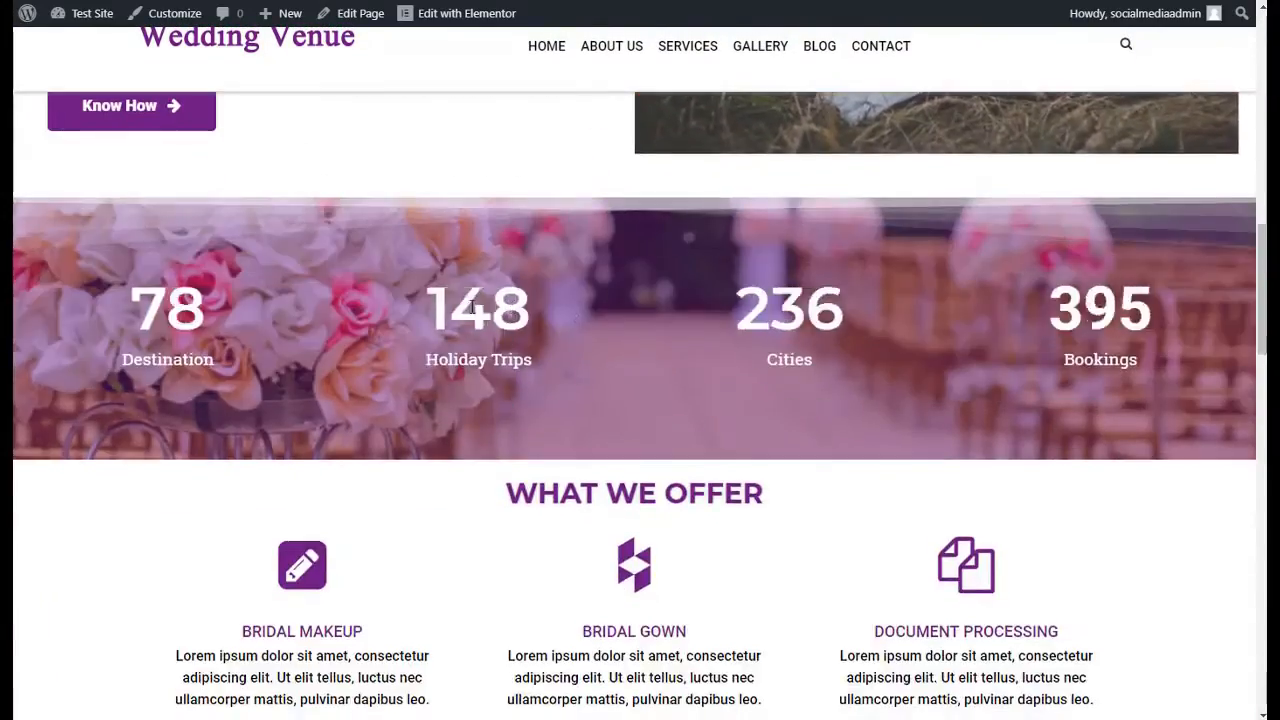
{"action": "scroll", "coordinate": [656, 302], "scroll_direction": "down", "scroll_amount": 8}
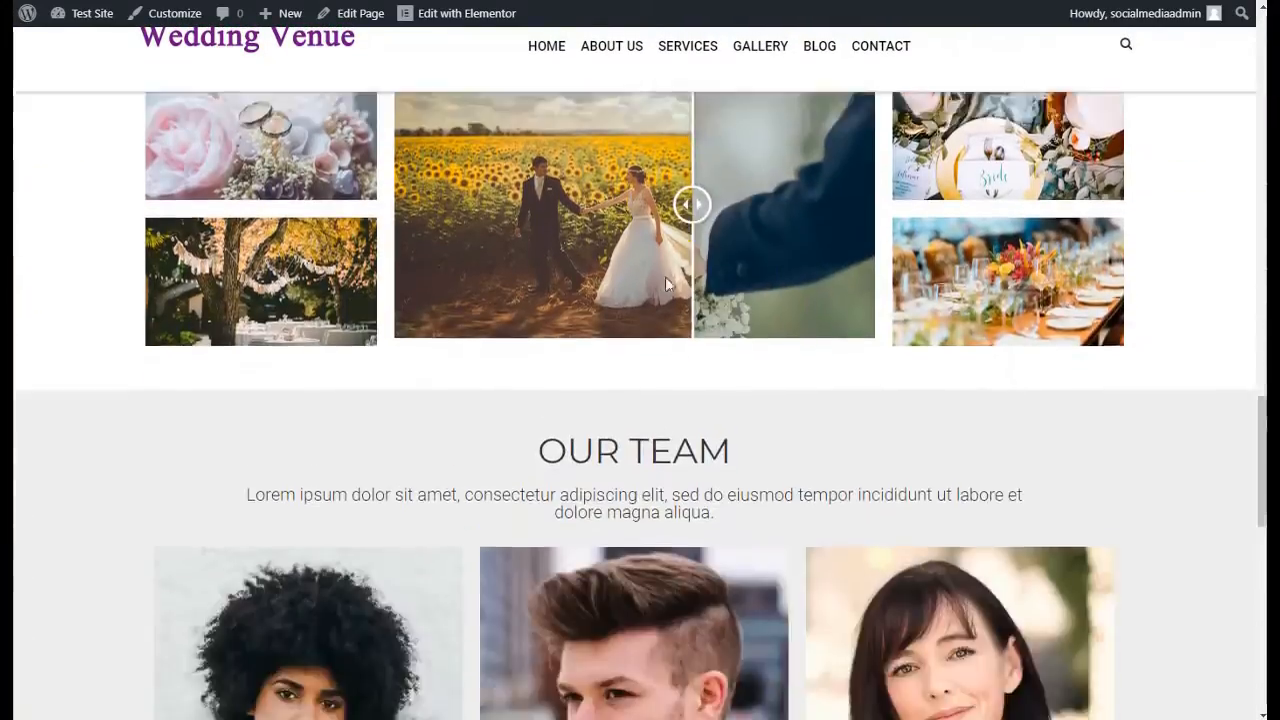
{"action": "scroll", "coordinate": [686, 349], "scroll_direction": "down", "scroll_amount": 5}
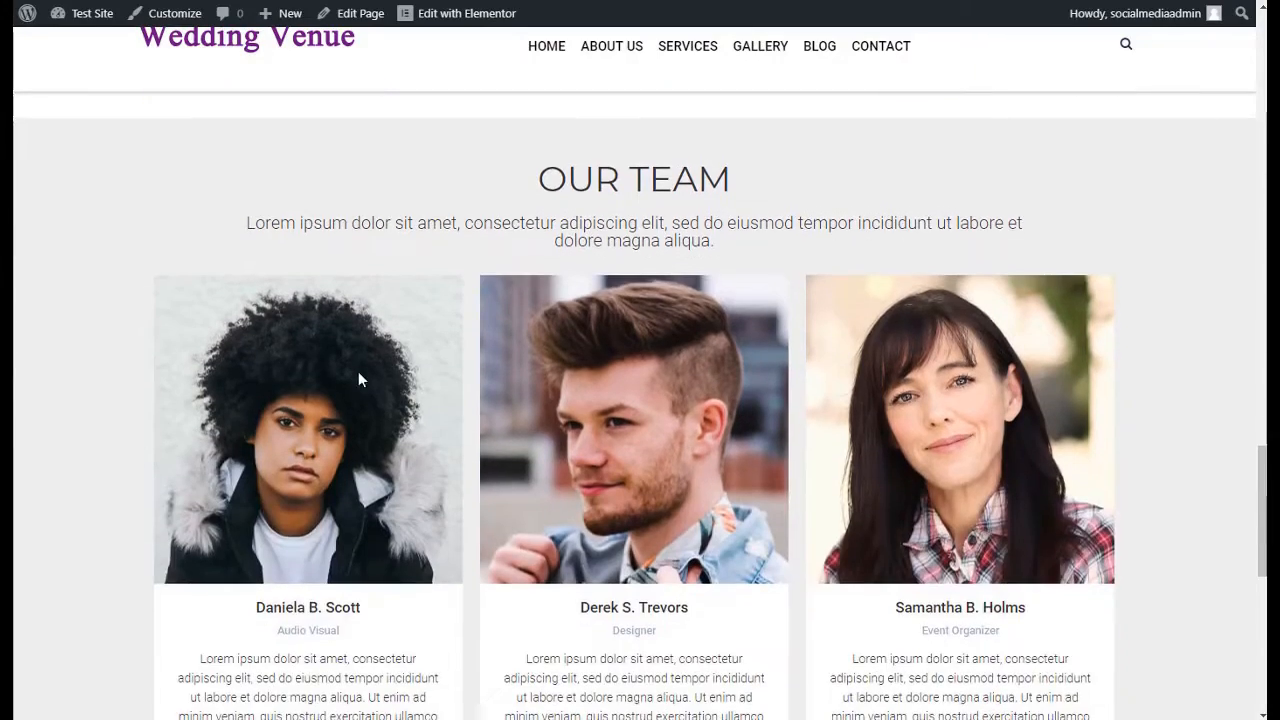
{"action": "scroll", "coordinate": [953, 378], "scroll_direction": "down", "scroll_amount": 5}
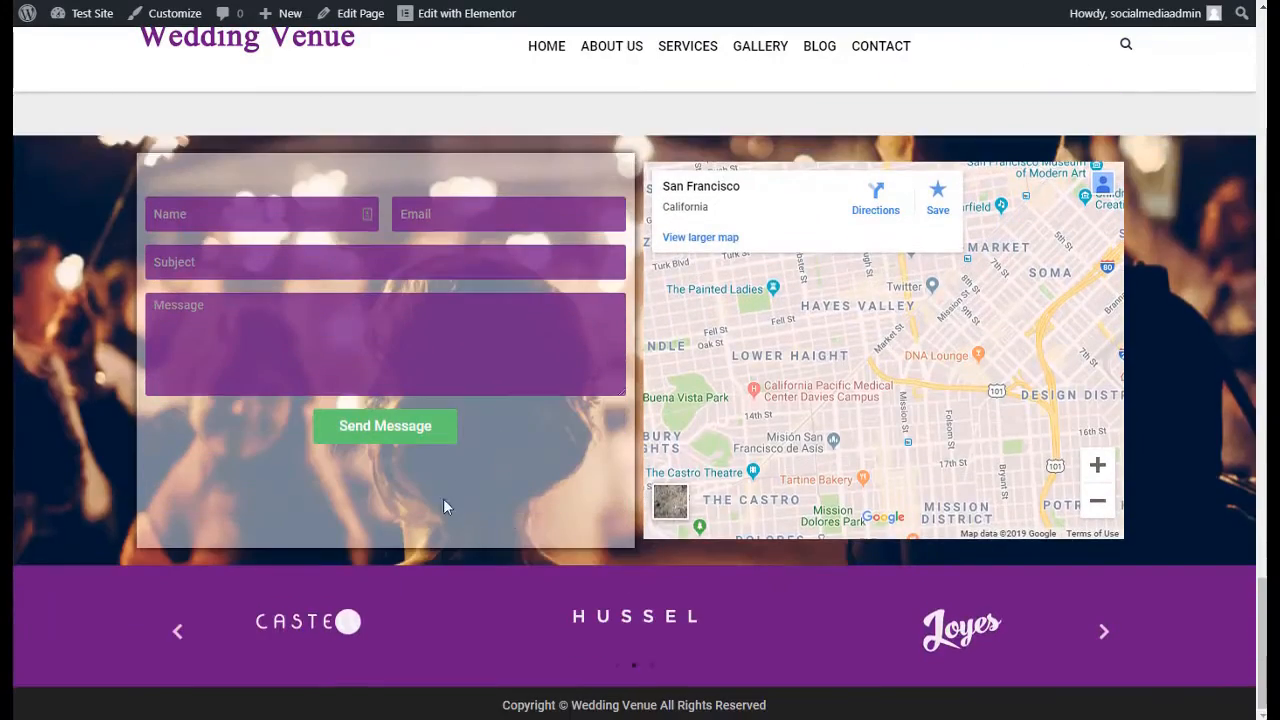
{"action": "scroll", "coordinate": [830, 353], "scroll_direction": "up", "scroll_amount": 10}
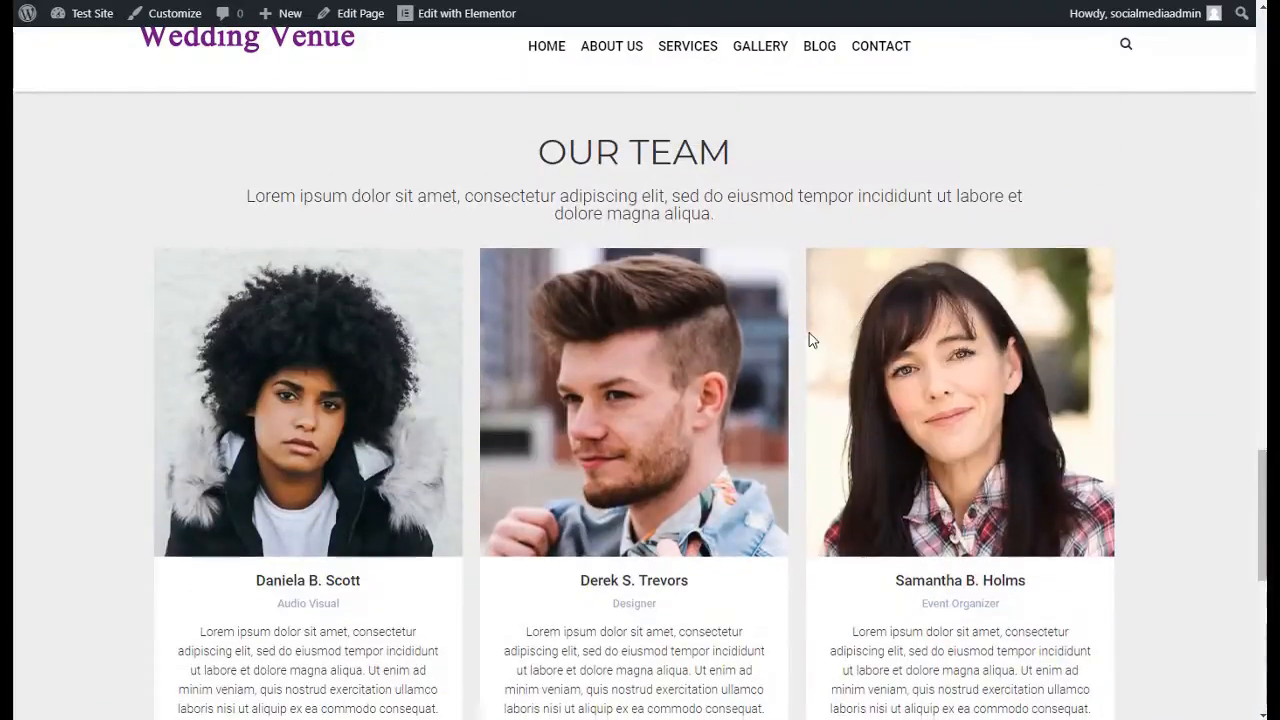
{"action": "scroll", "coordinate": [818, 276], "scroll_direction": "up", "scroll_amount": 15}
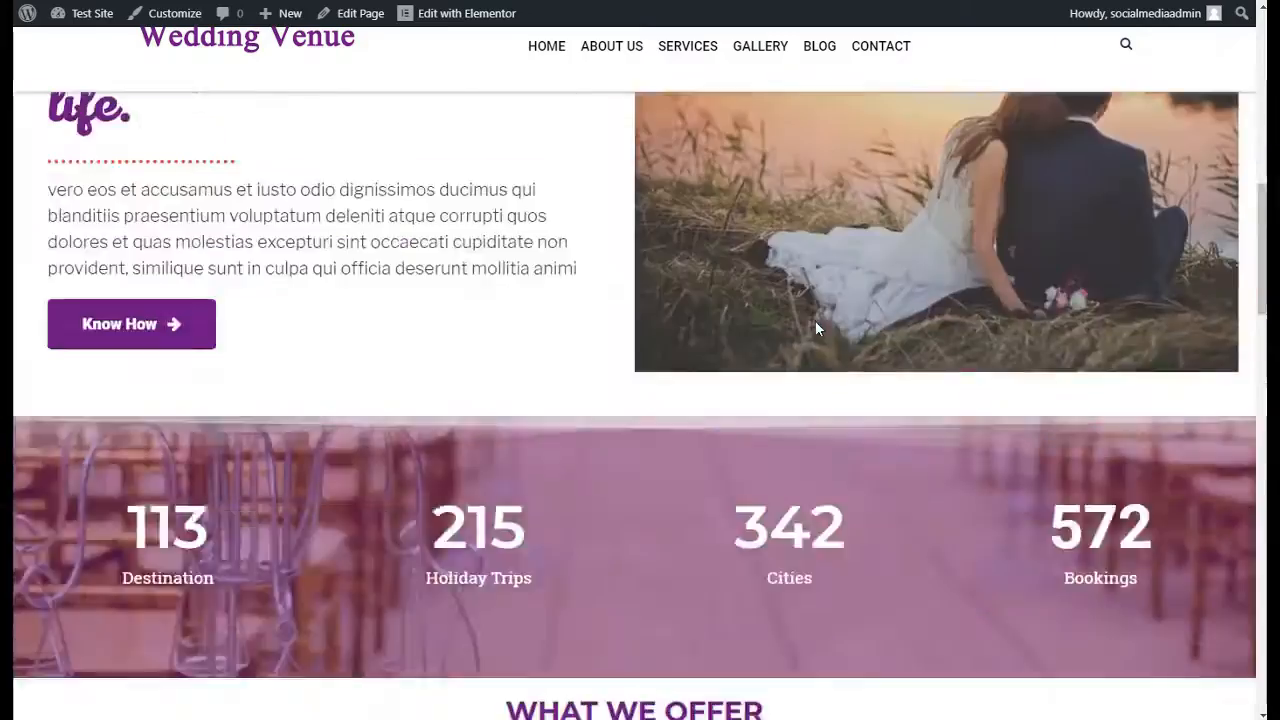
{"action": "scroll", "coordinate": [815, 316], "scroll_direction": "up", "scroll_amount": 1}
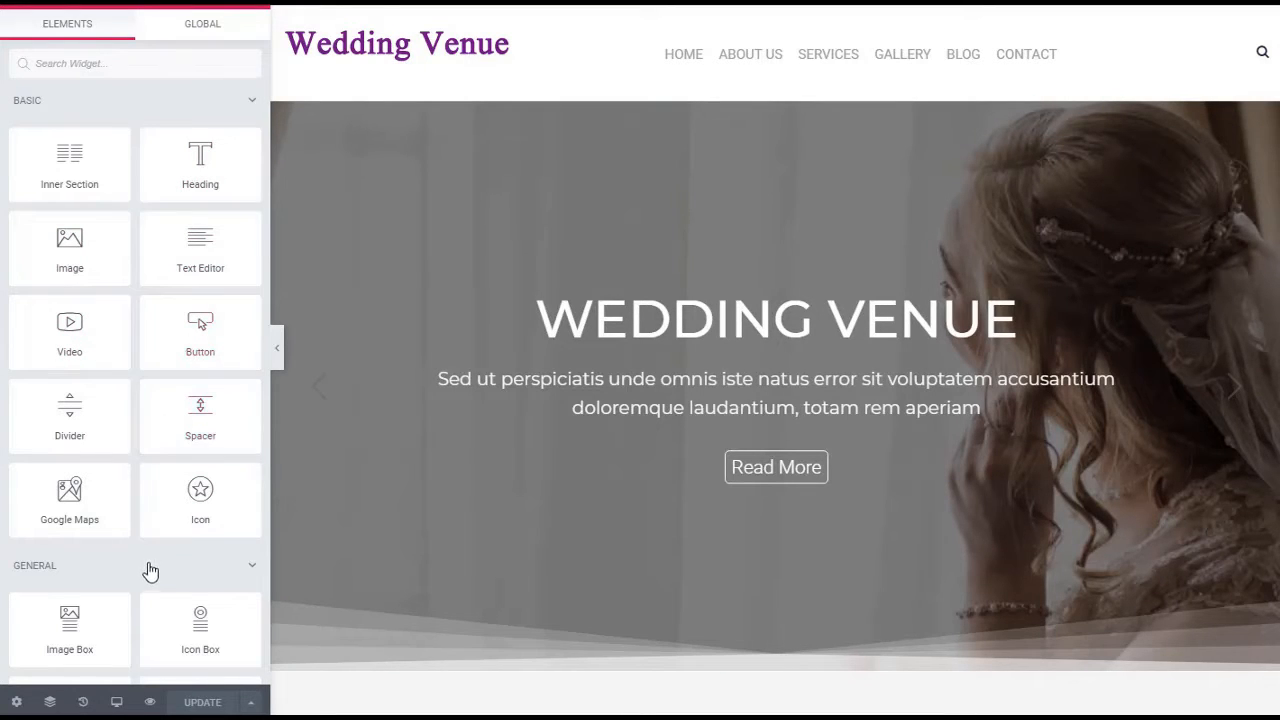
Examine the widgets available in the page editor, including the Element Pack collection
{"action": "scroll", "coordinate": [147, 530], "scroll_direction": "down", "scroll_amount": 5}
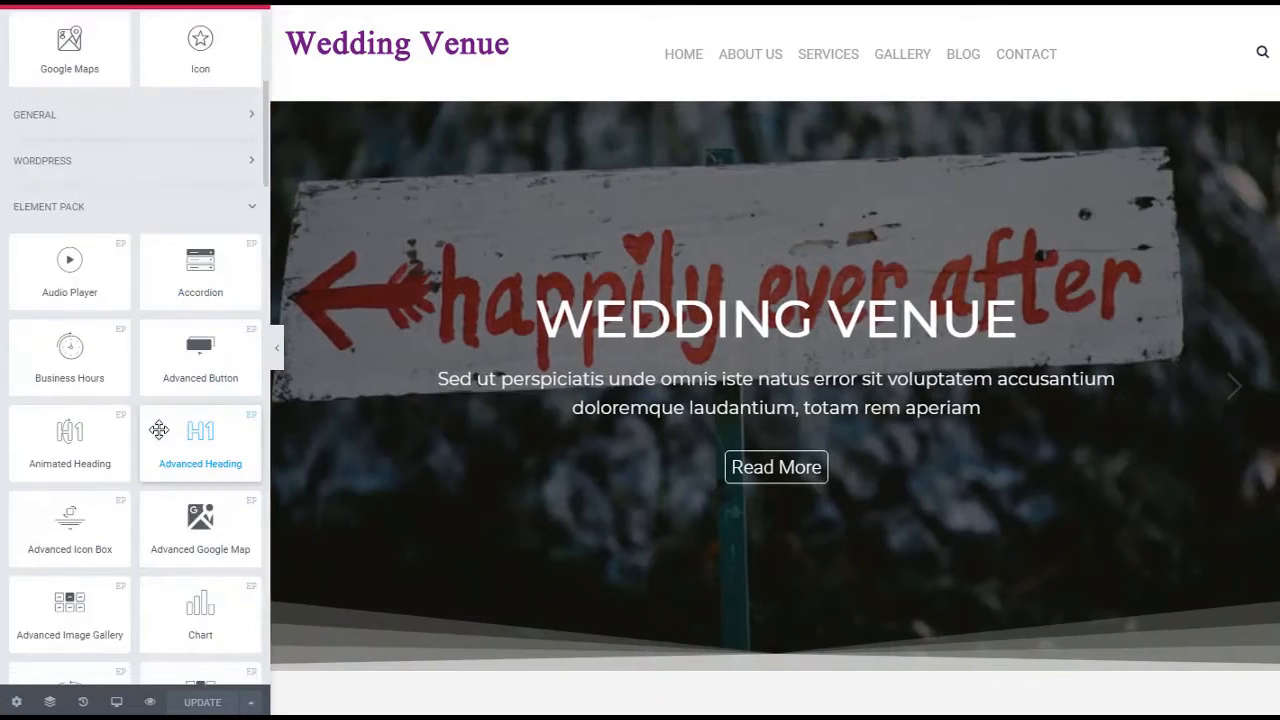
{"action": "scroll", "coordinate": [160, 427], "scroll_direction": "up", "scroll_amount": 2}
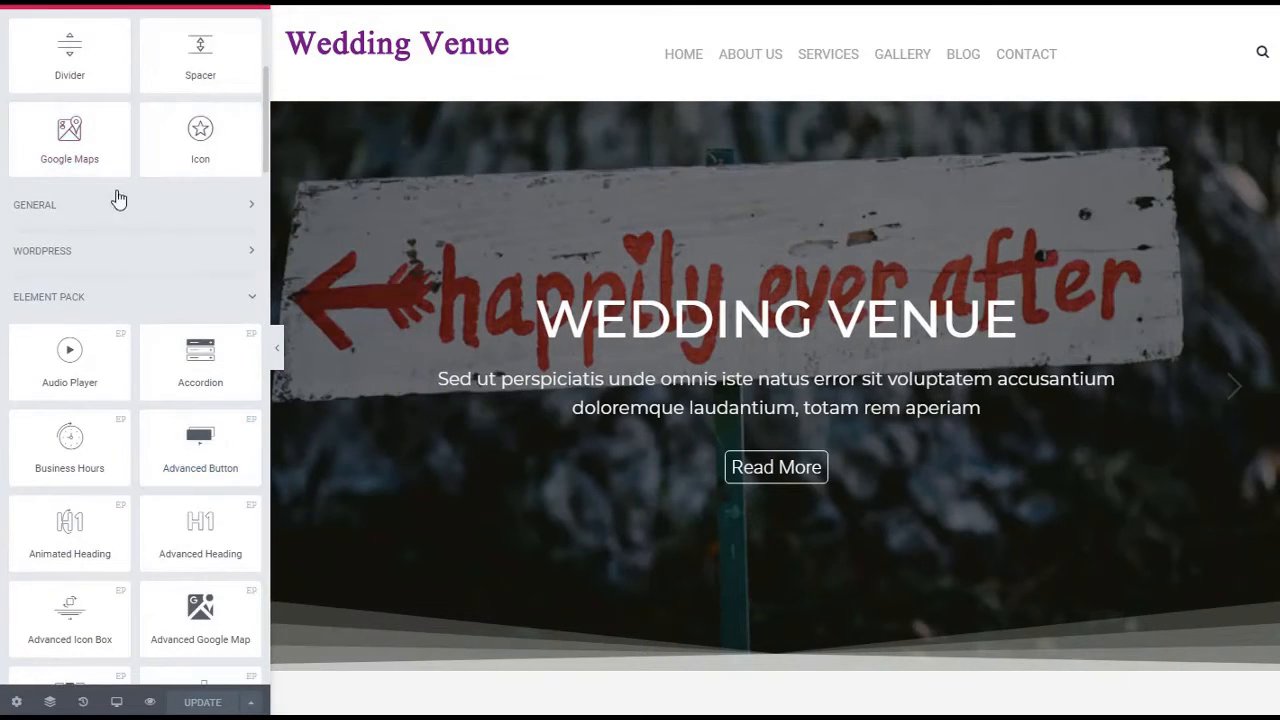
{"action": "scroll", "coordinate": [144, 380], "scroll_direction": "down", "scroll_amount": 1}
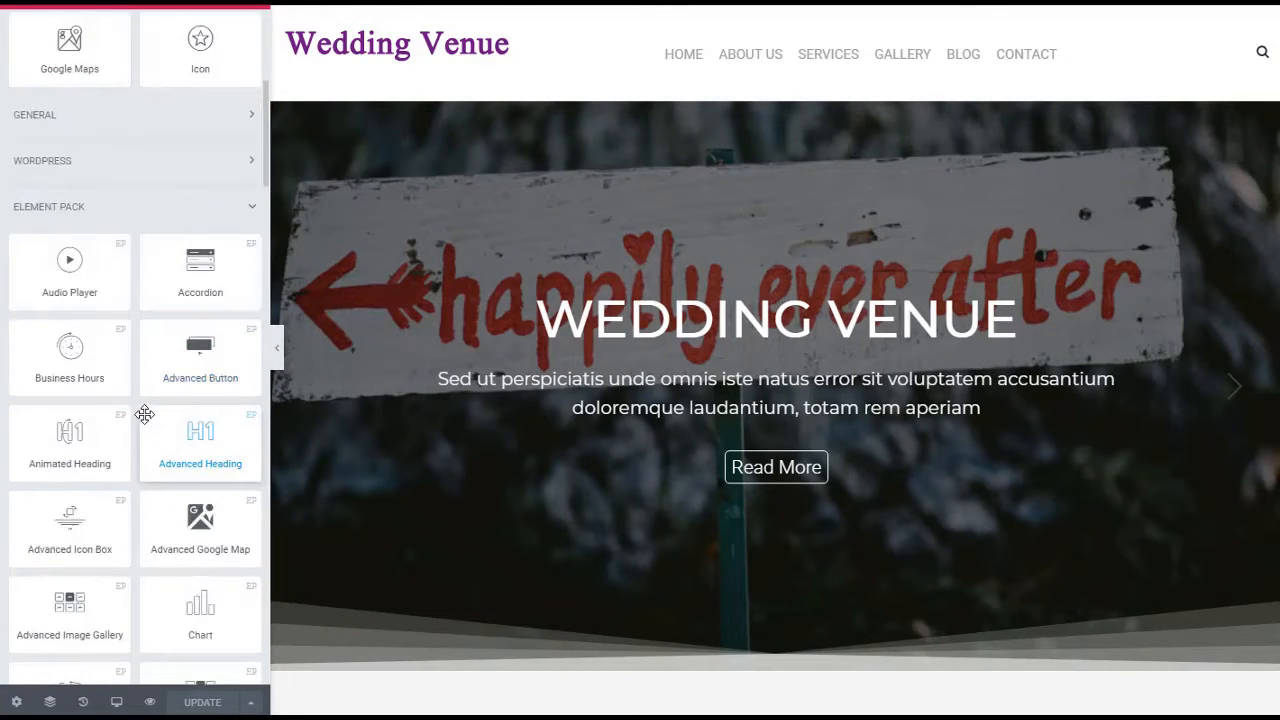
{"action": "scroll", "coordinate": [145, 414], "scroll_direction": "down", "scroll_amount": 3}
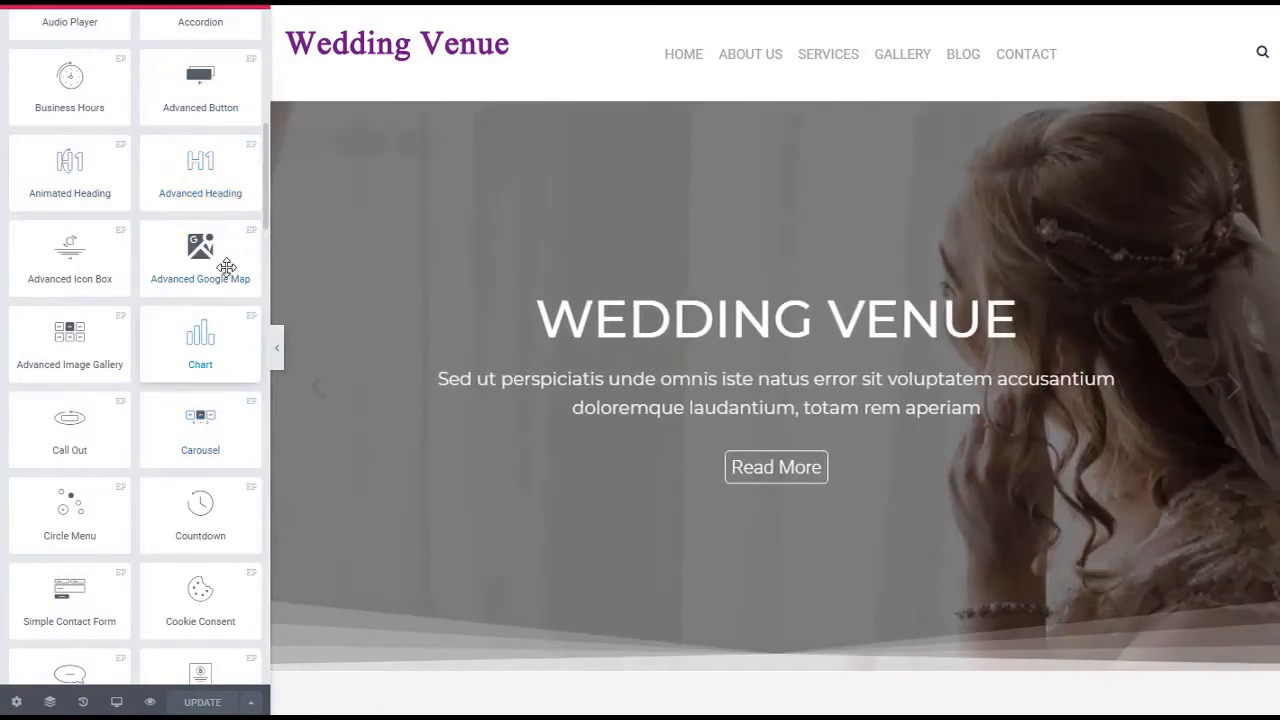
{"action": "scroll", "coordinate": [198, 342], "scroll_direction": "down", "scroll_amount": 2}
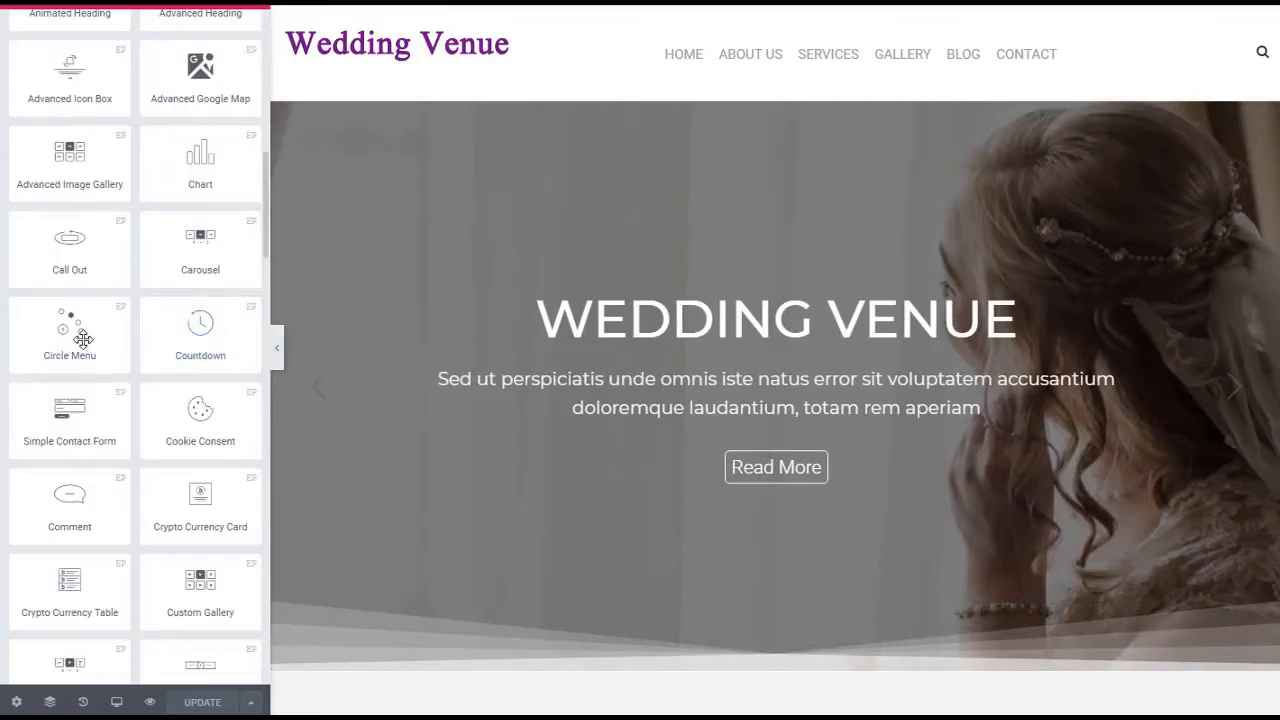
{"action": "scroll", "coordinate": [195, 410], "scroll_direction": "down", "scroll_amount": 5}
{"action": "scroll", "coordinate": [178, 387], "scroll_direction": "down", "scroll_amount": 13}
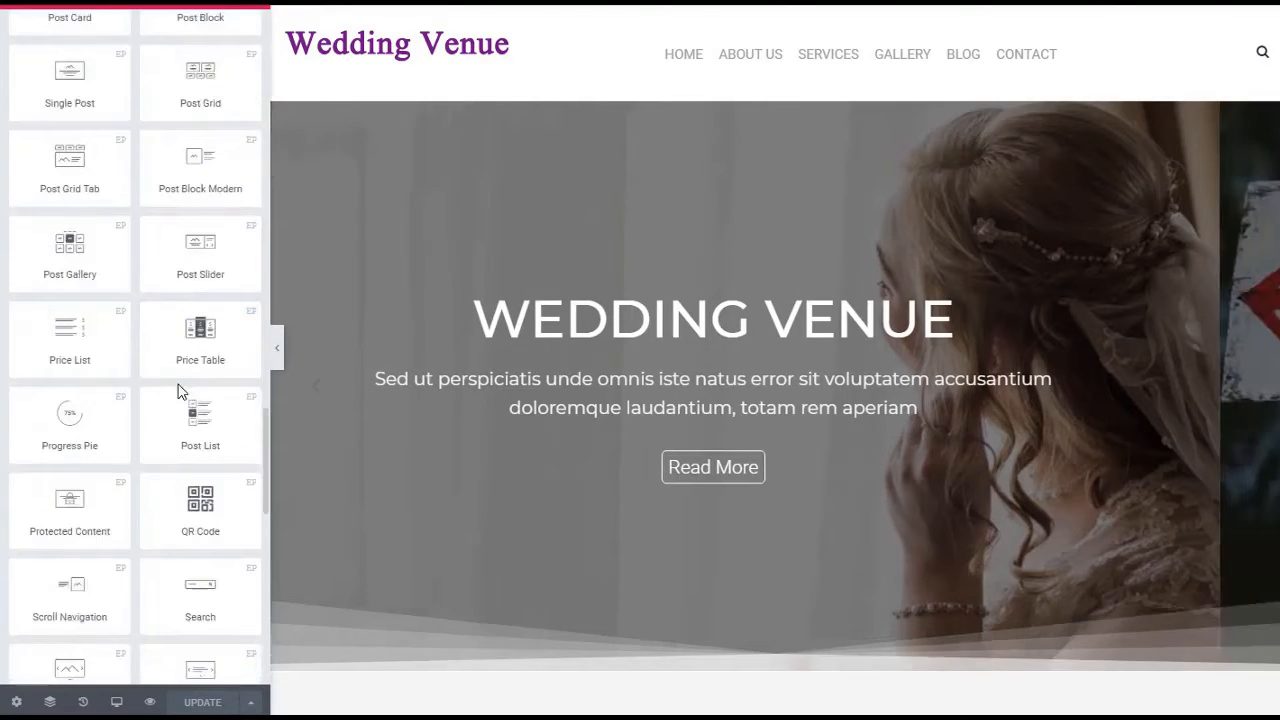
{"action": "scroll", "coordinate": [178, 390], "scroll_direction": "down", "scroll_amount": 2}
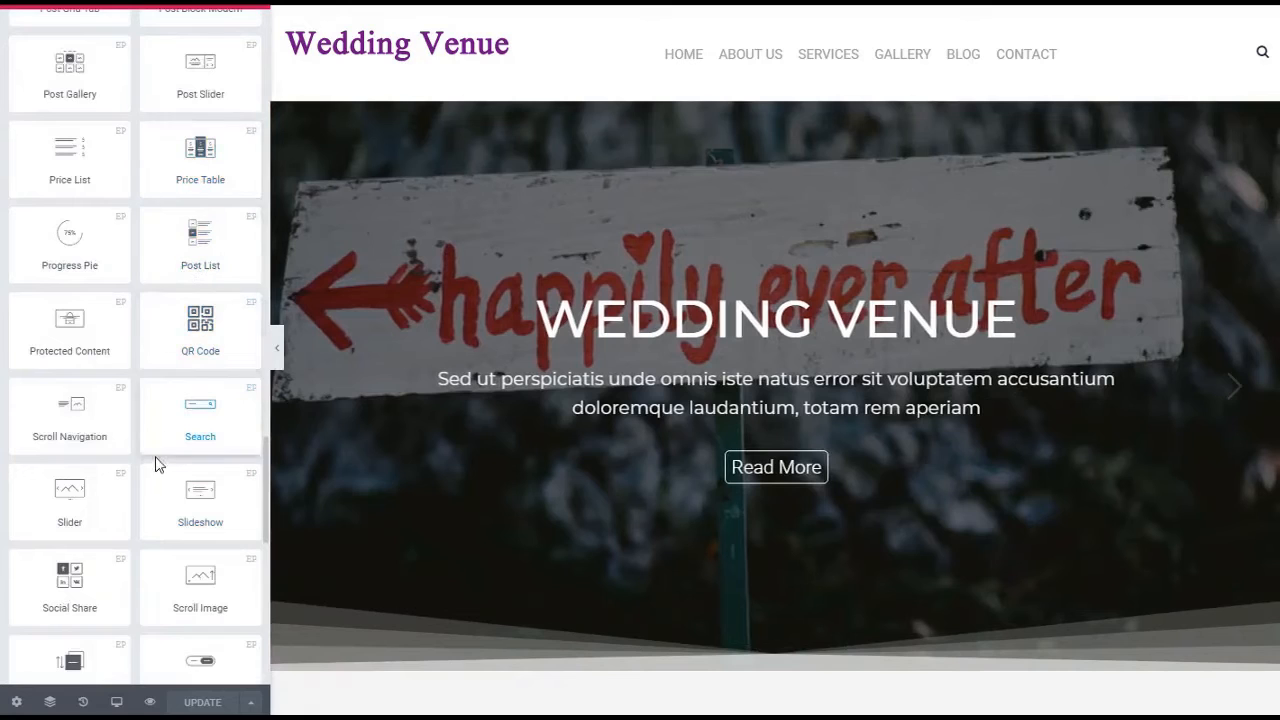
{"action": "scroll", "coordinate": [158, 455], "scroll_direction": "down", "scroll_amount": 3}
{"action": "scroll", "coordinate": [160, 471], "scroll_direction": "down", "scroll_amount": 2}
{"action": "scroll", "coordinate": [152, 583], "scroll_direction": "down", "scroll_amount": 3}
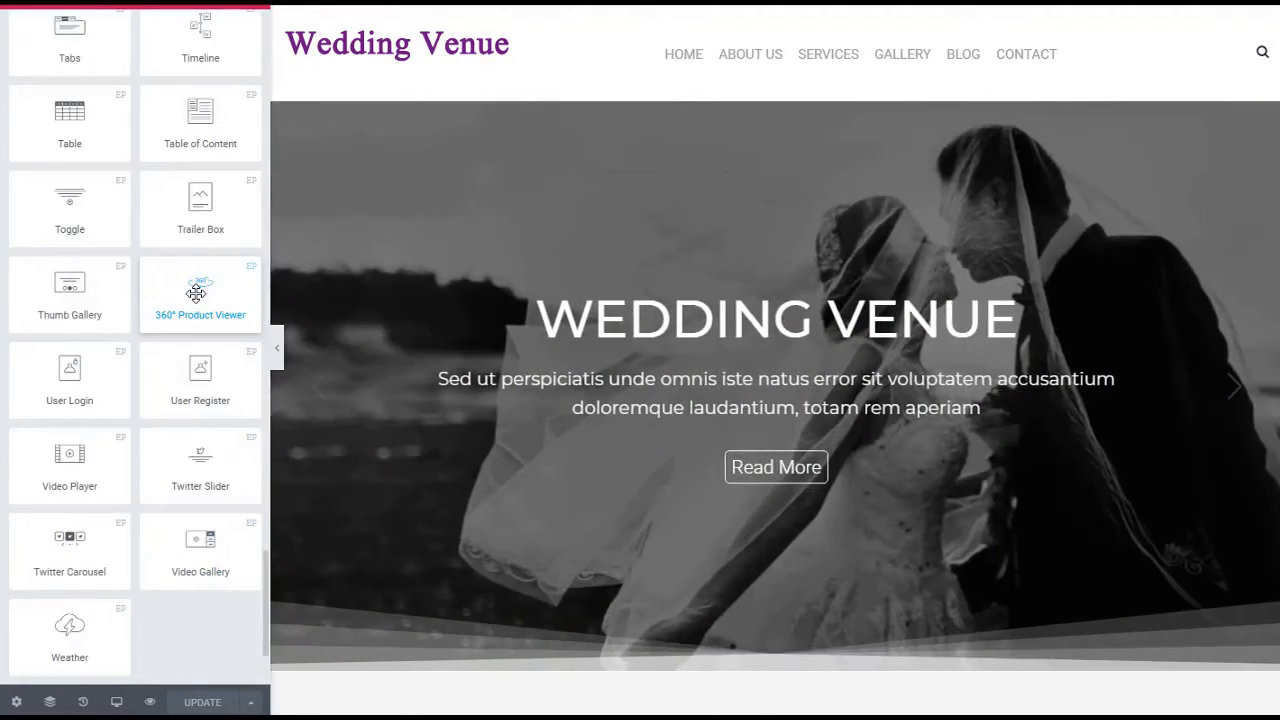
{"action": "scroll", "coordinate": [193, 540], "scroll_direction": "down", "scroll_amount": 1}
{"action": "scroll", "coordinate": [190, 505], "scroll_direction": "up", "scroll_amount": 10}
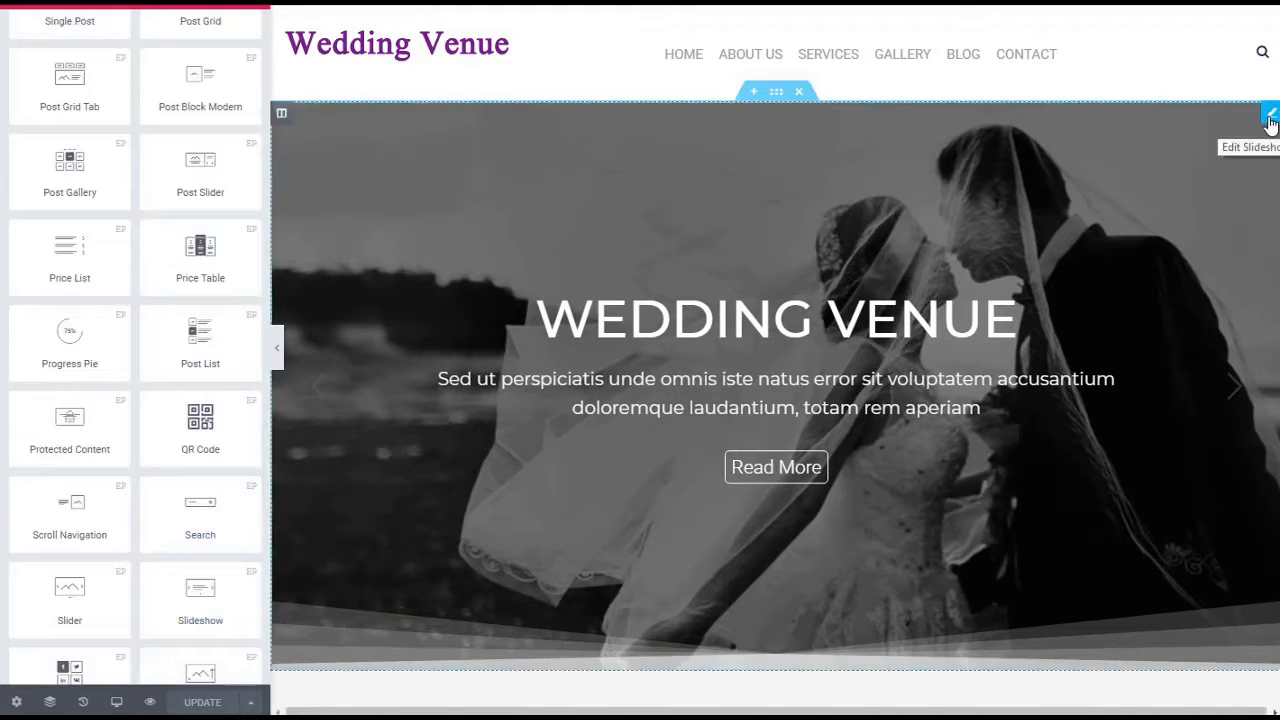
Open the hero slideshow for editing and set the first slide's title to "WEDDING VENUE COMPANY"
{"action": "left_click", "coordinate": [1271, 115]}
{"action": "left_click", "coordinate": [105, 166]}
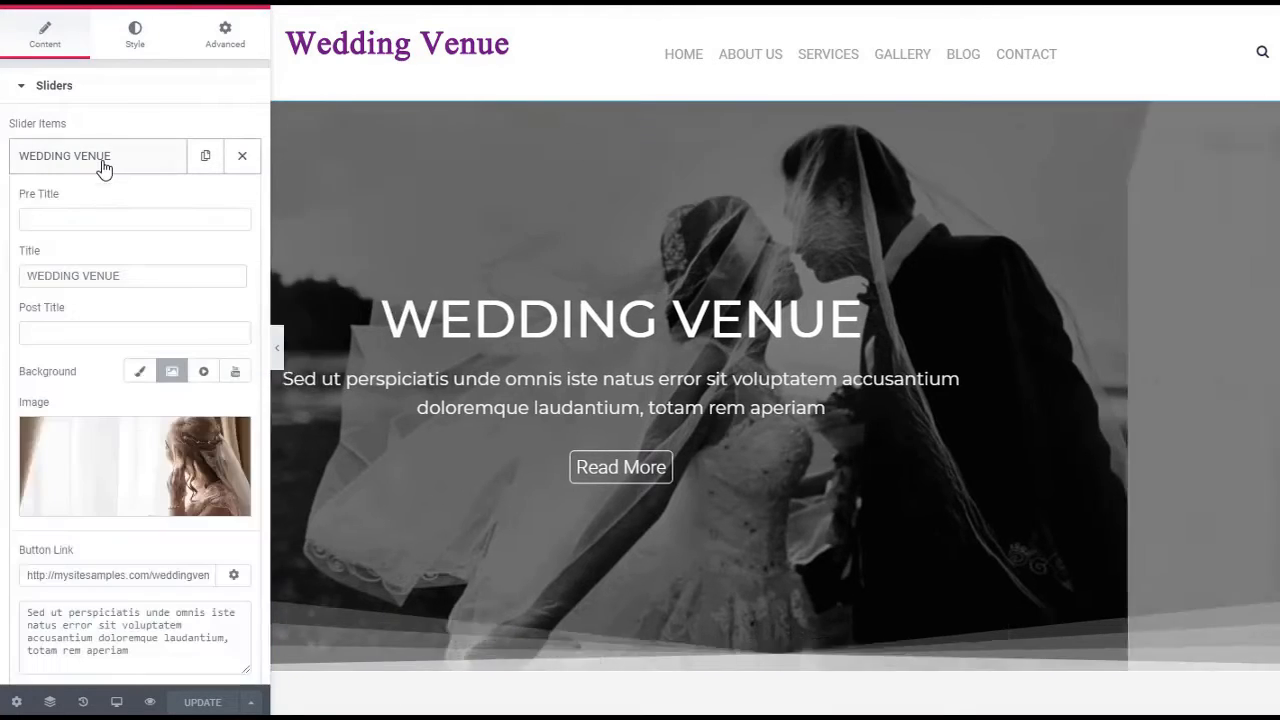
{"action": "left_click", "coordinate": [137, 275]}
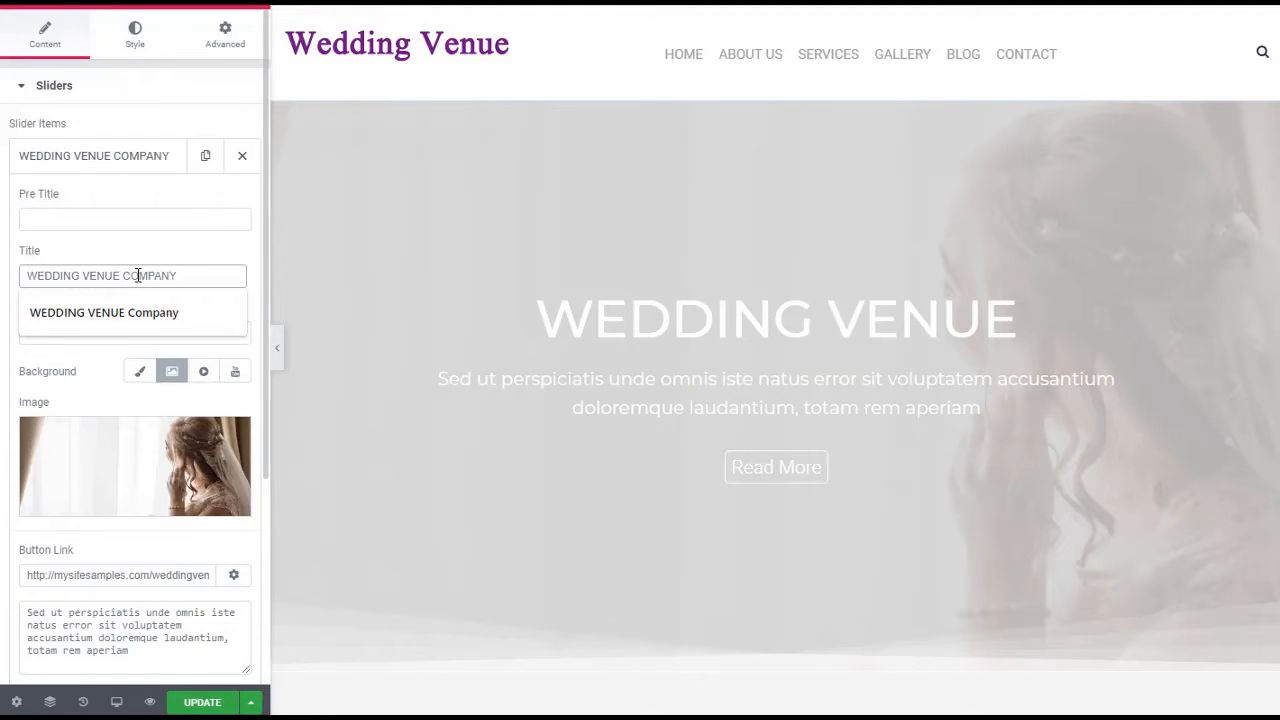
{"action": "left_click", "coordinate": [147, 251]}
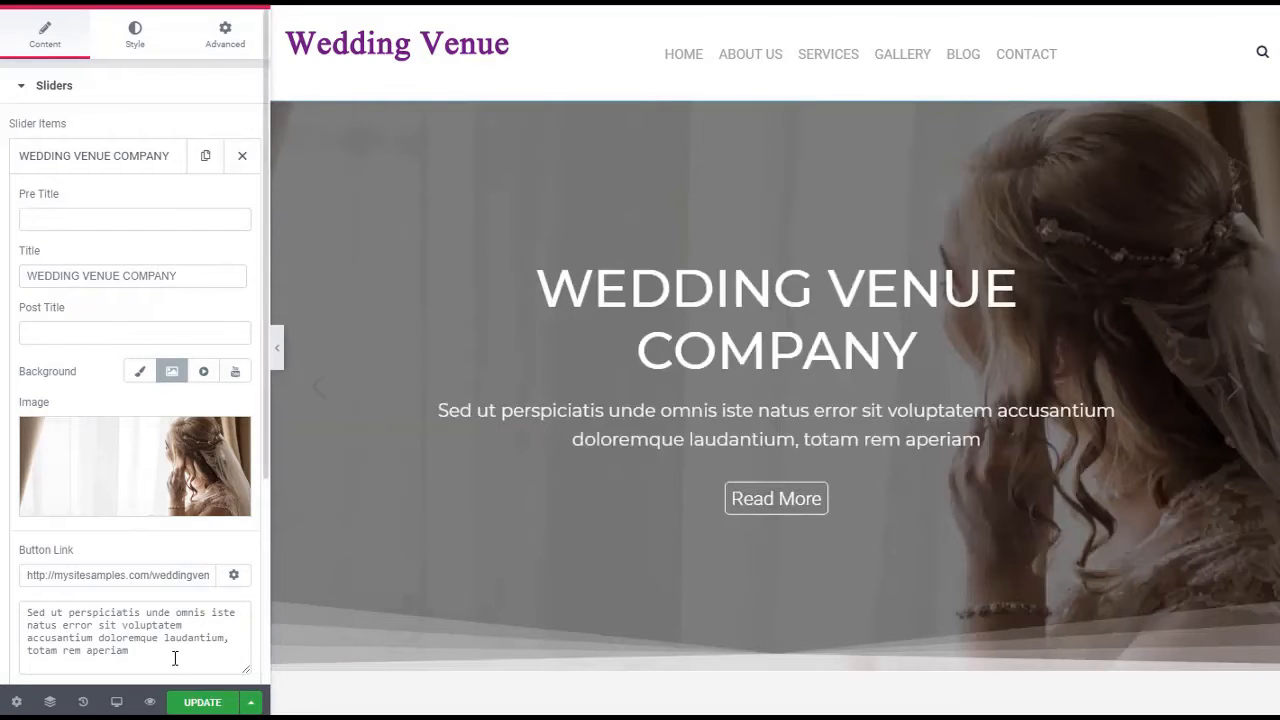
Replace the first slide's description with "We are the premier Wedding Venue in the City."
{"action": "left_click_drag", "start_coordinate": [156, 656], "coordinate": [12, 603]}
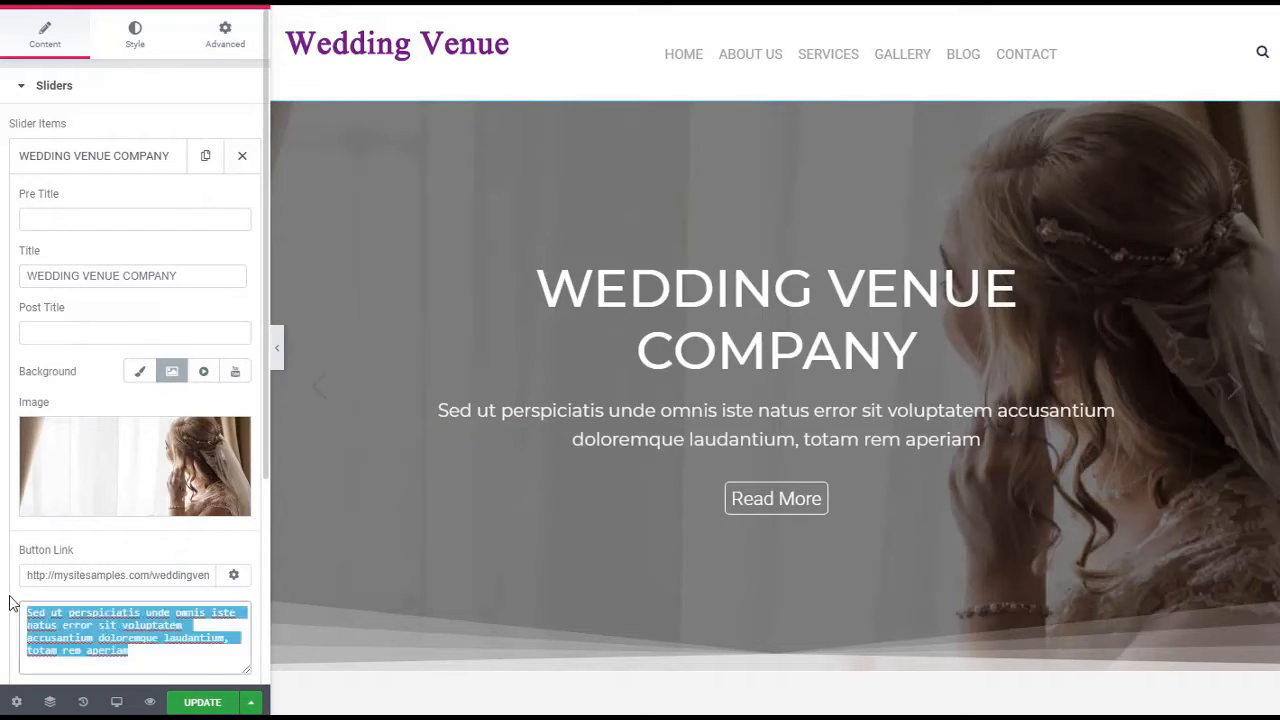
{"action": "type", "text": "We are "}
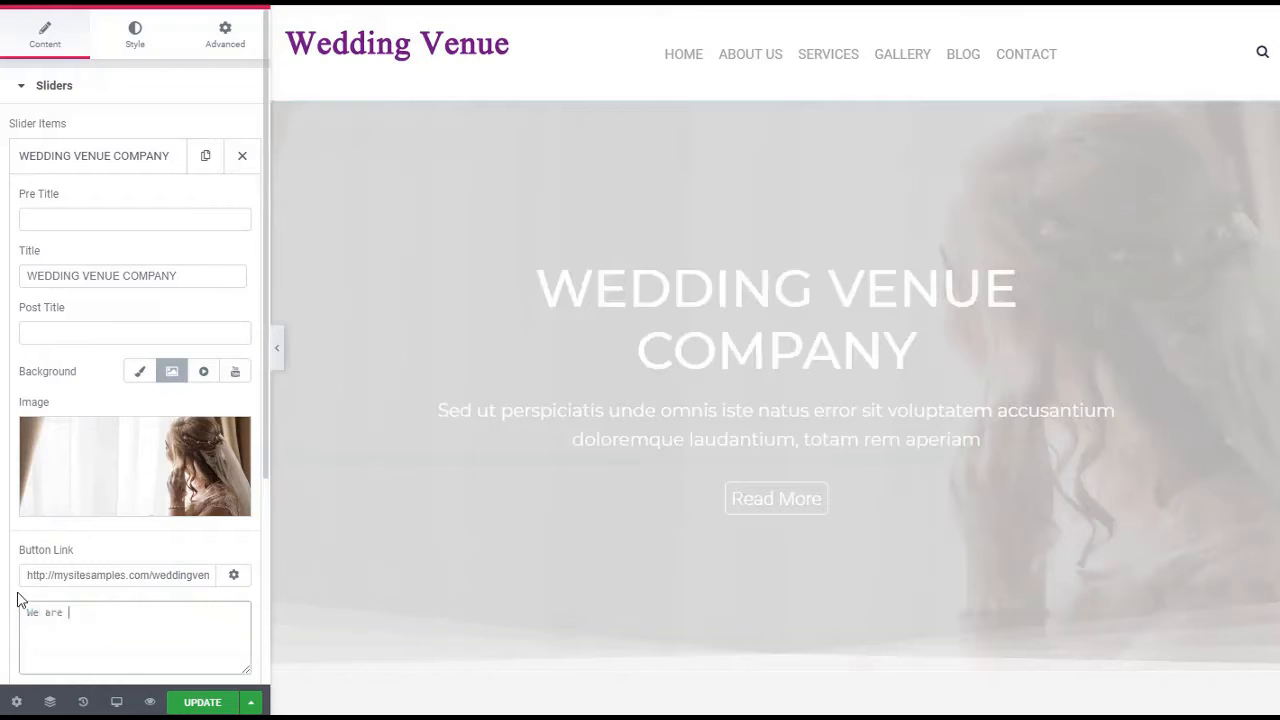
{"action": "type", "text": "the premier"}
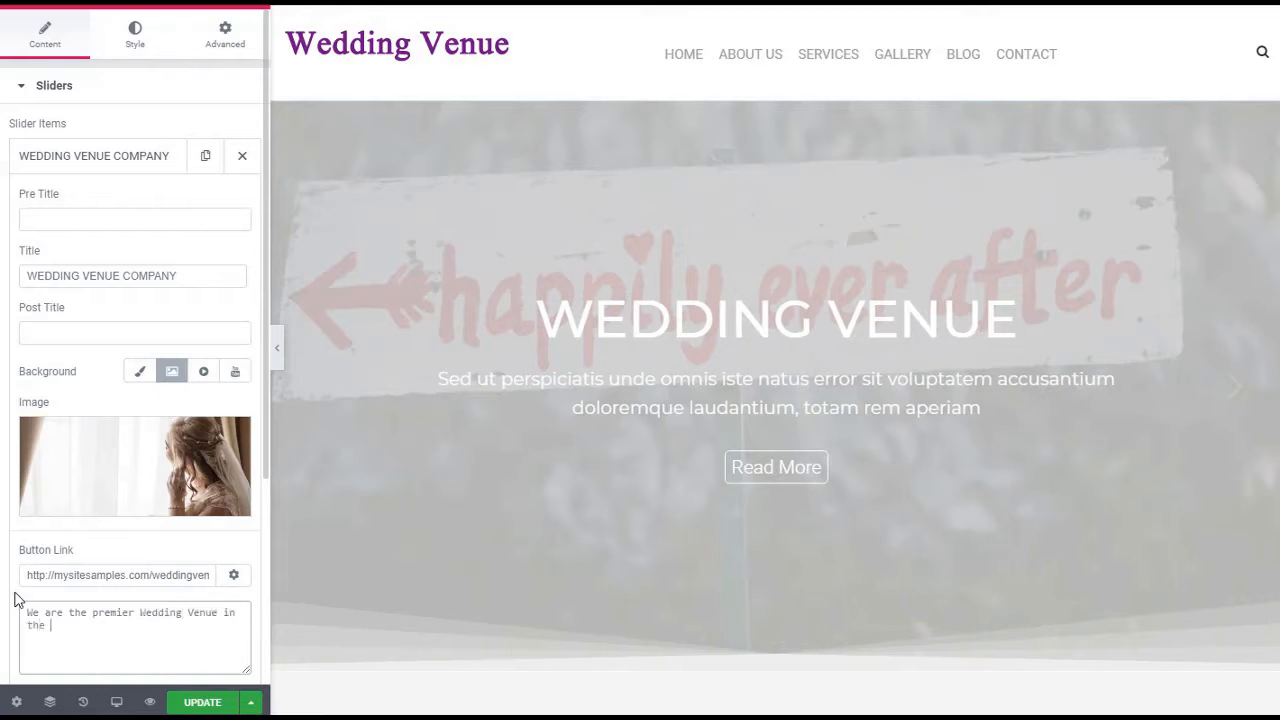
{"action": "type", "text": "Wedding Venue in the City"}
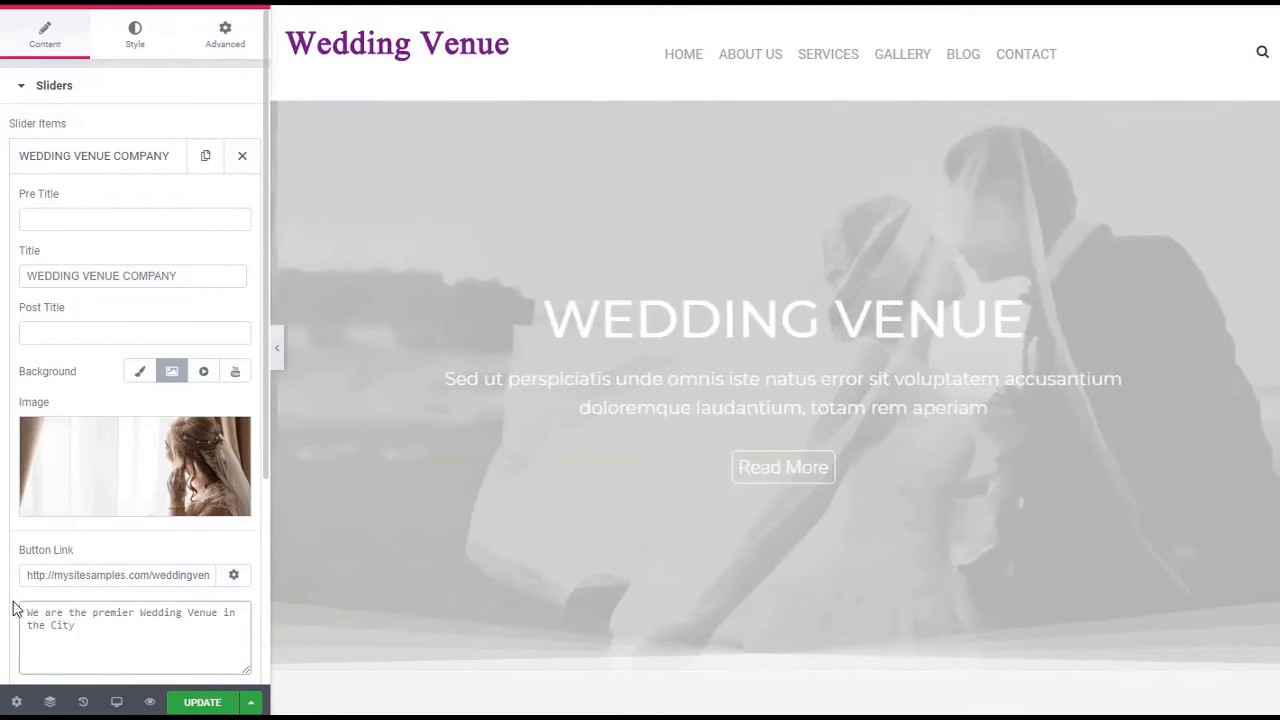
{"action": "type", "text": "."}
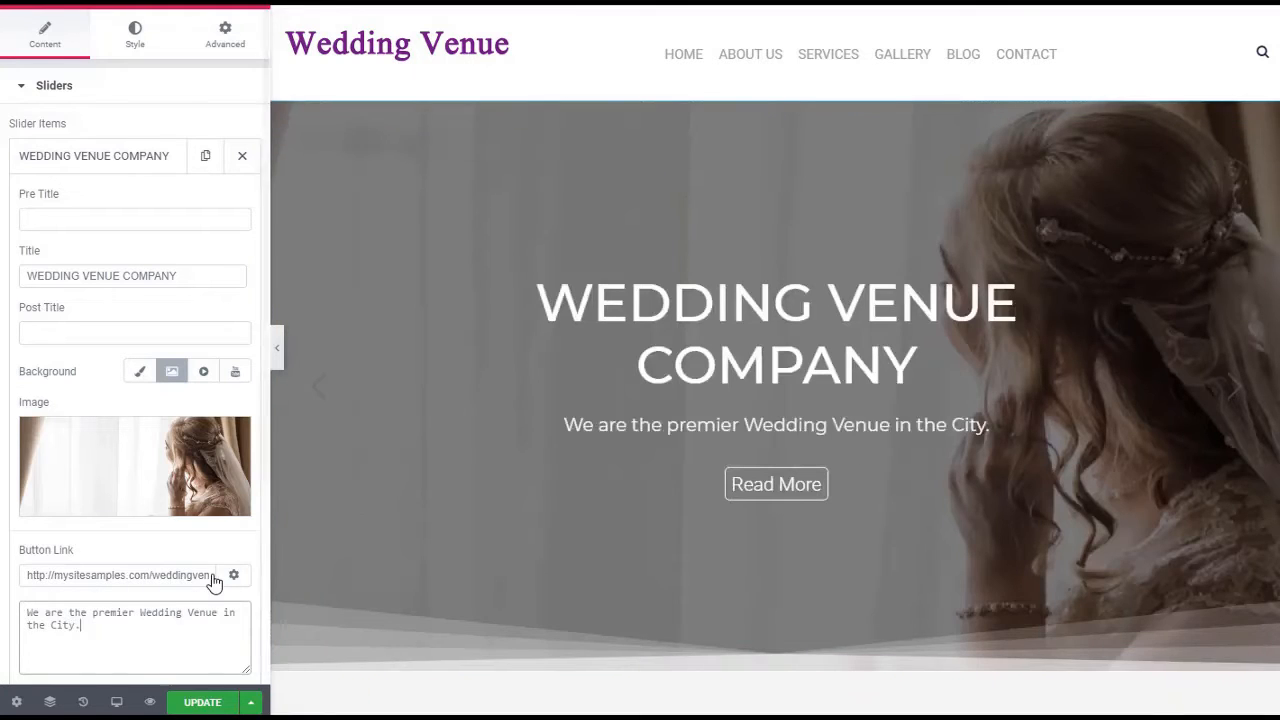
{"action": "scroll", "coordinate": [213, 573], "scroll_direction": "down", "scroll_amount": 2}
{"action": "scroll", "coordinate": [213, 573], "scroll_direction": "down", "scroll_amount": 4}
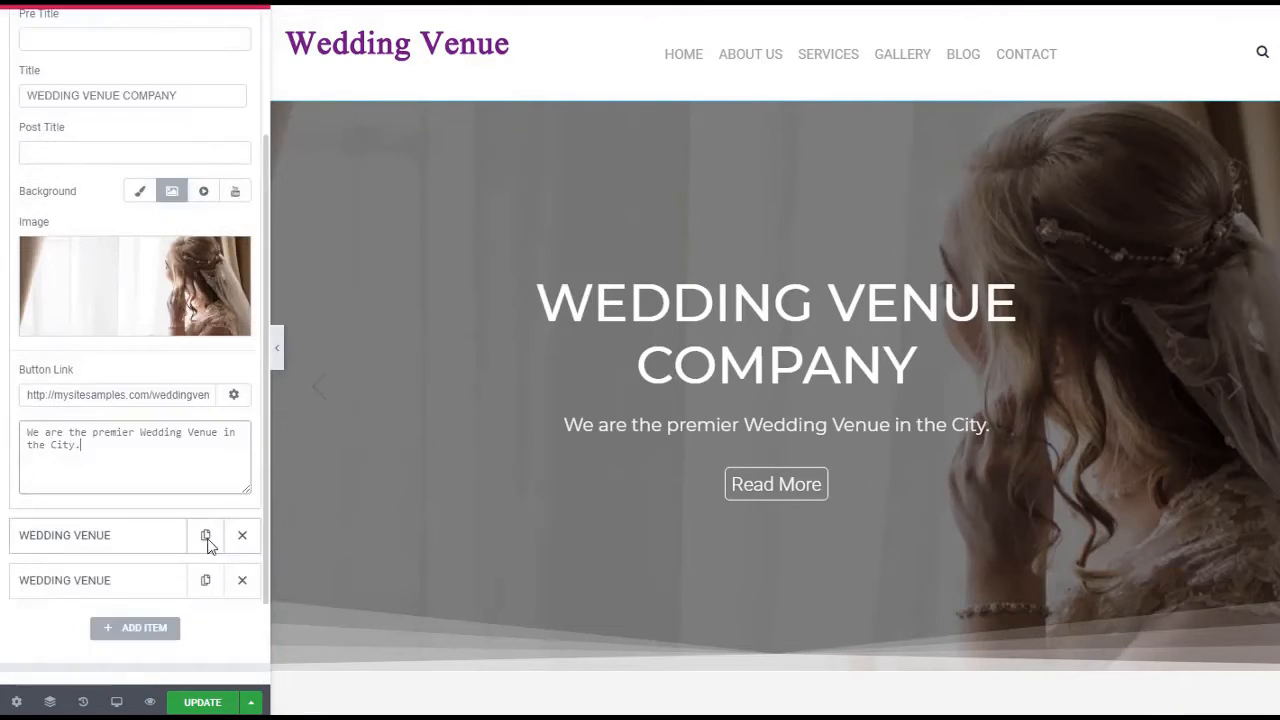
Open the motion effects settings of the column holding the couple's sunset photo beside "Where there is love there is life."
{"action": "left_click", "coordinate": [543, 66]}
{"action": "scroll", "coordinate": [718, 308], "scroll_direction": "down", "scroll_amount": 7}
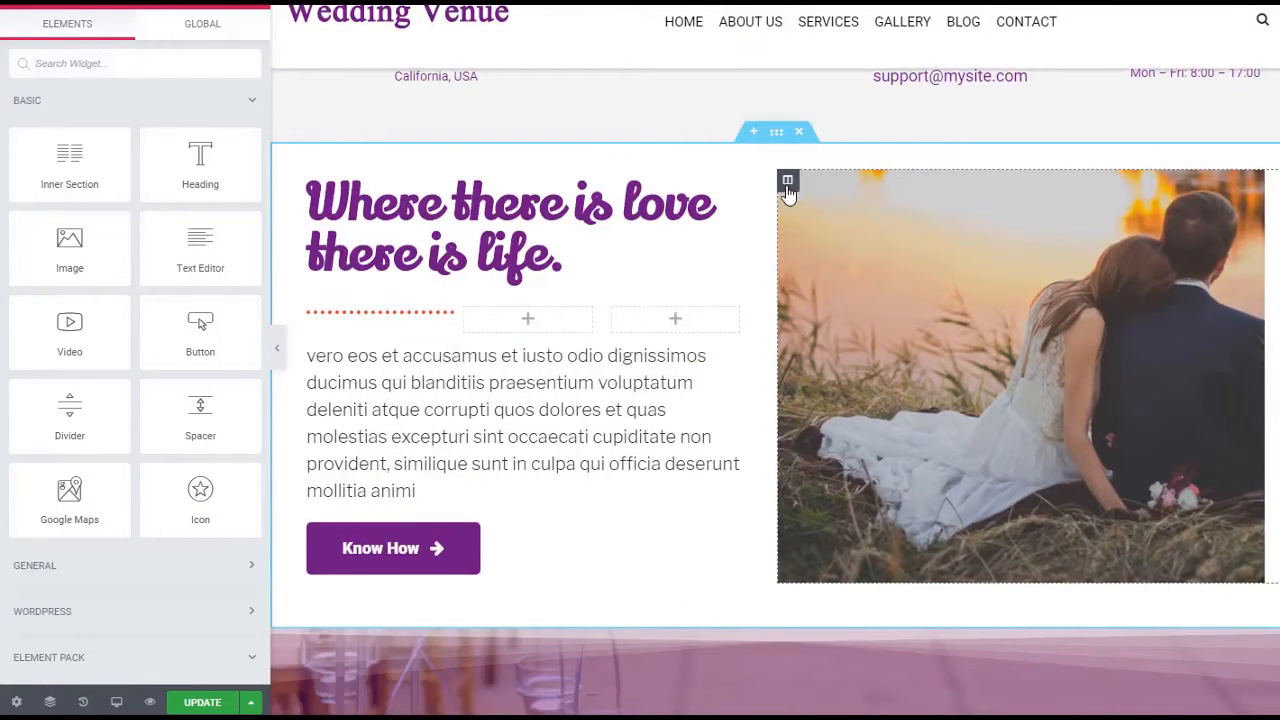
{"action": "left_click", "coordinate": [787, 185]}
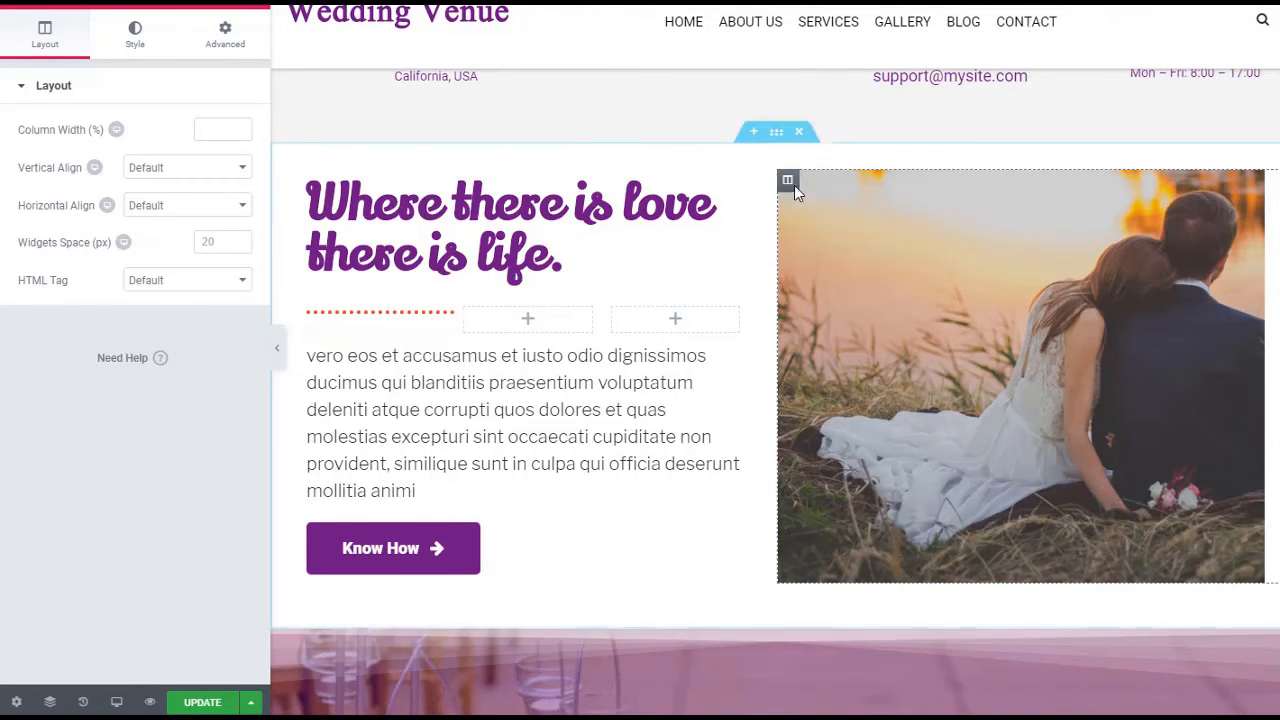
{"action": "left_click", "coordinate": [225, 35]}
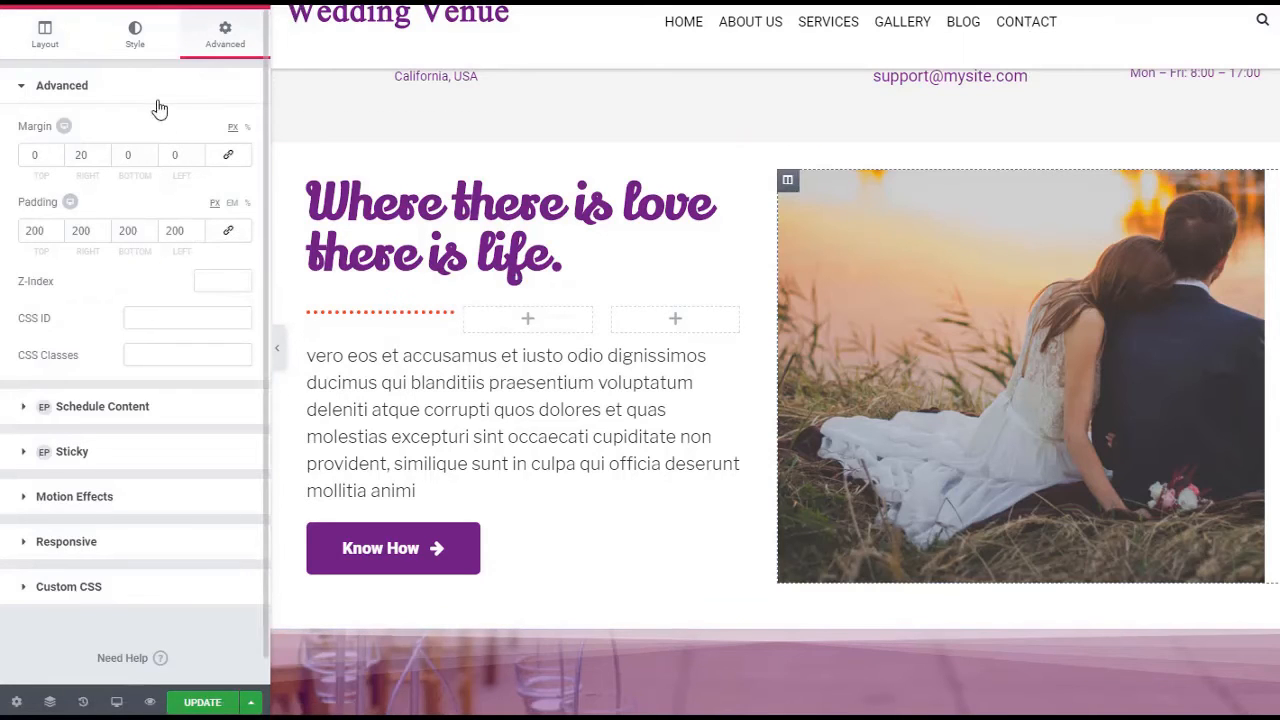
{"action": "left_click", "coordinate": [85, 497]}
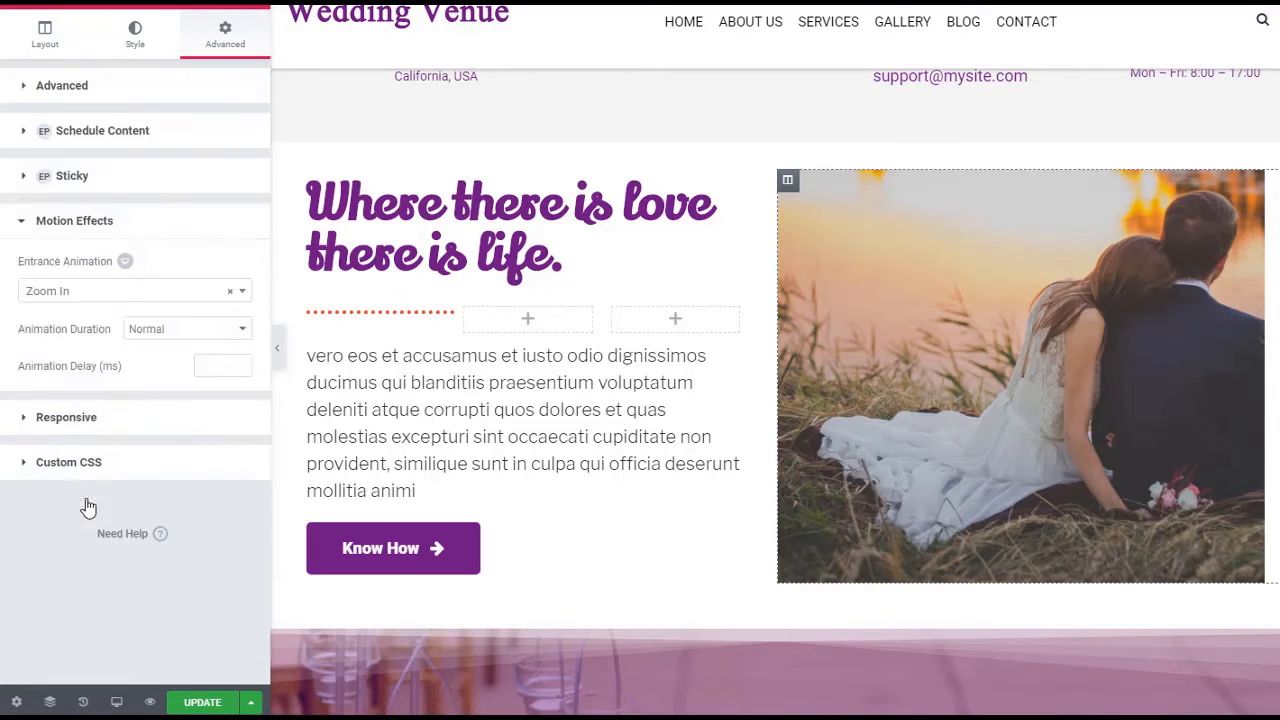
Try a fade and the Bounce In entrance animation on the couple's photo column, and settle on Bounce In Up
{"action": "left_click", "coordinate": [129, 298]}
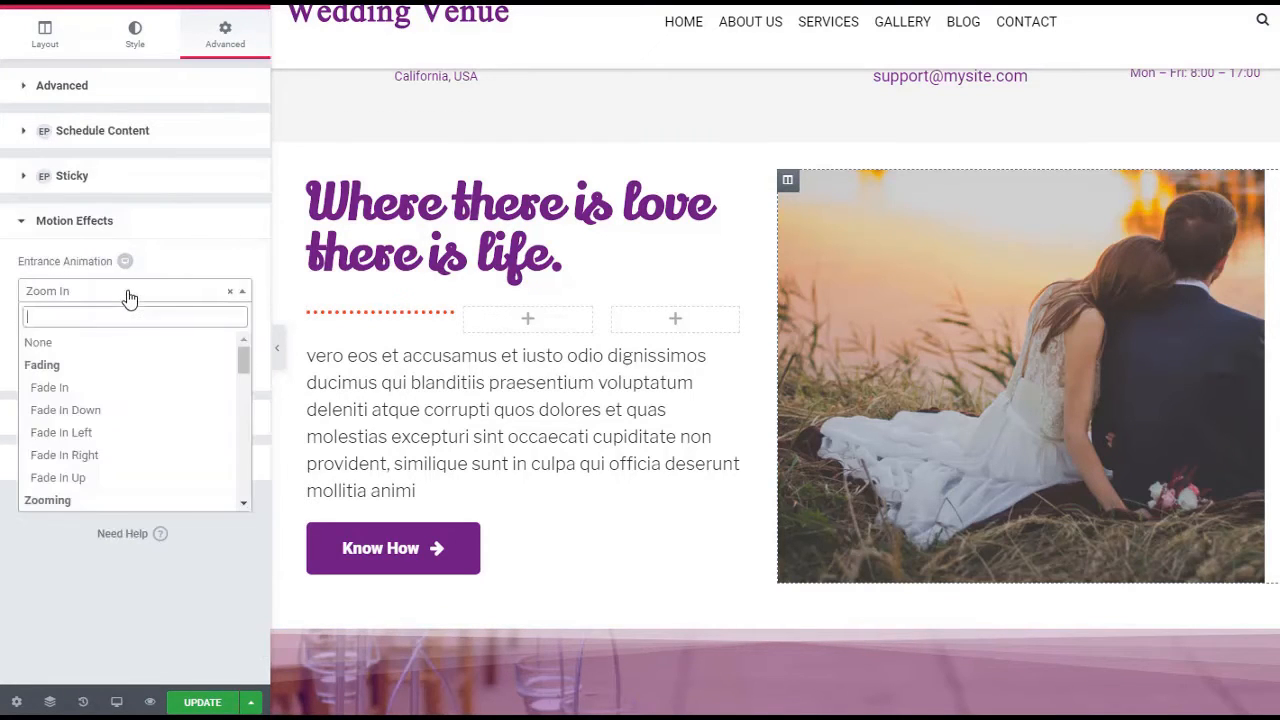
{"action": "left_click", "coordinate": [127, 402]}
{"action": "left_click", "coordinate": [196, 297]}
{"action": "scroll", "coordinate": [172, 470], "scroll_direction": "down", "scroll_amount": 2}
{"action": "scroll", "coordinate": [172, 470], "scroll_direction": "down", "scroll_amount": 3}
{"action": "left_click", "coordinate": [145, 383]}
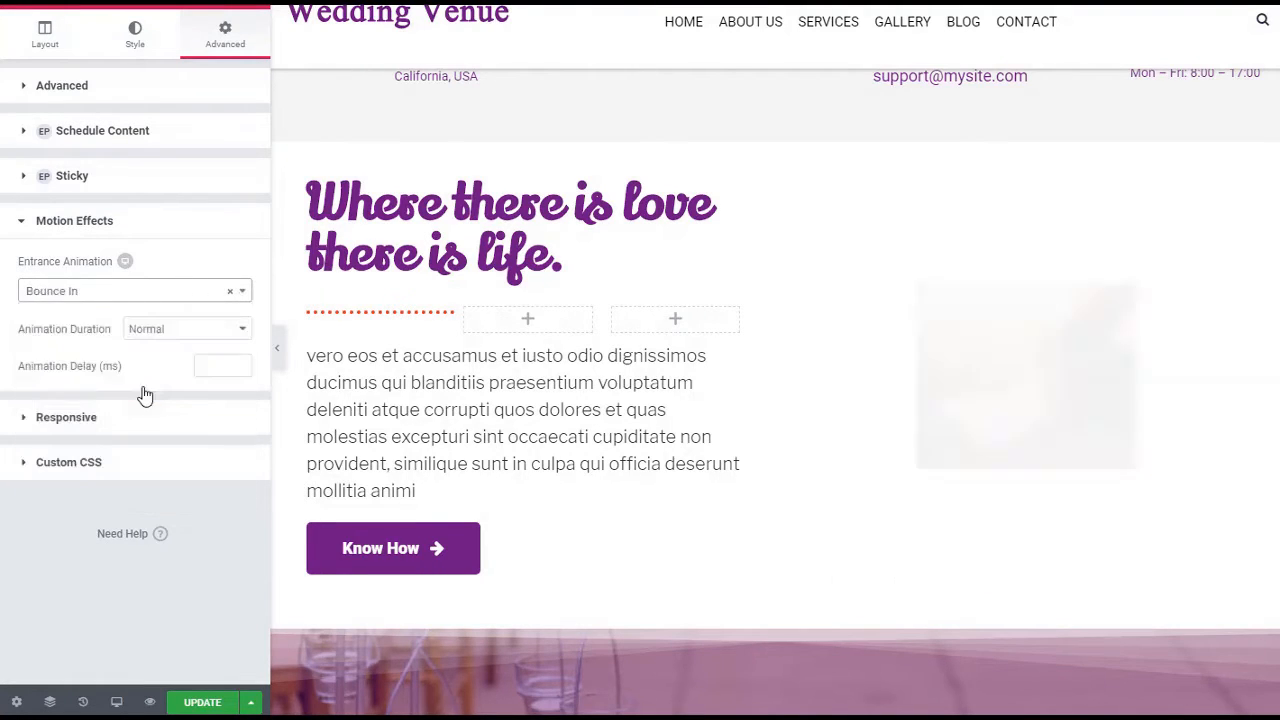
{"action": "left_click", "coordinate": [149, 294]}
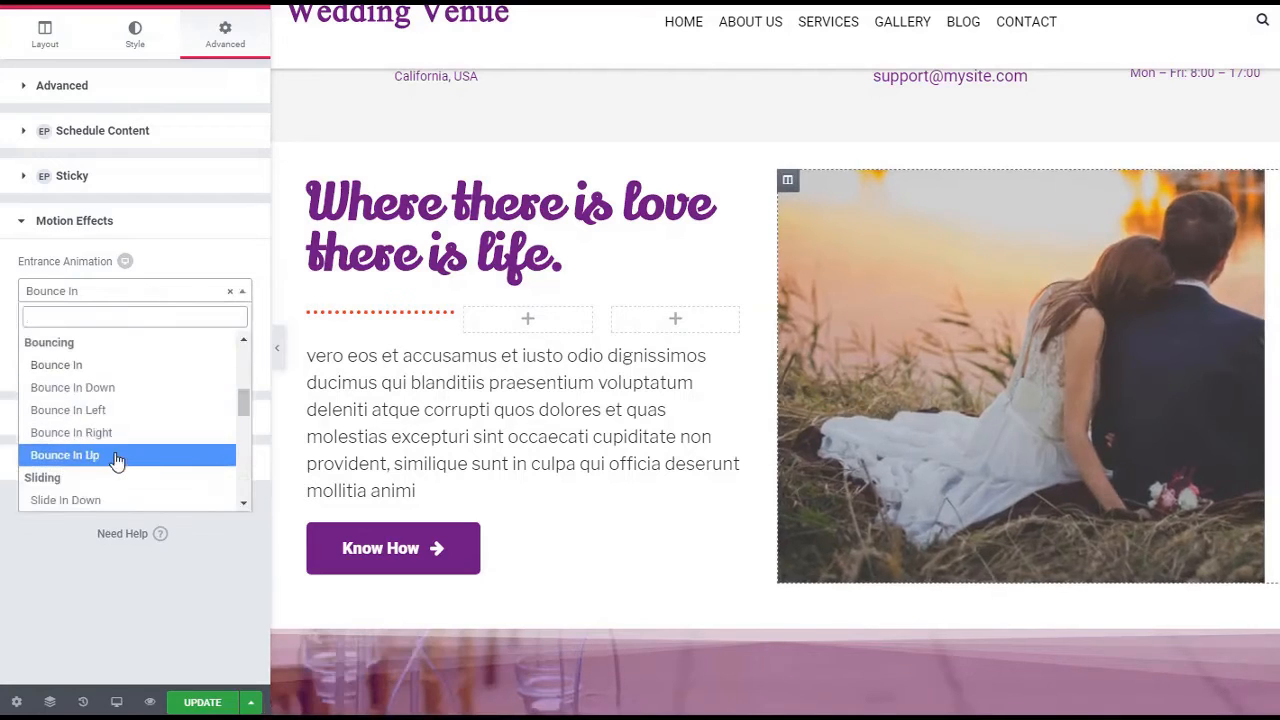
{"action": "left_click", "coordinate": [117, 458]}
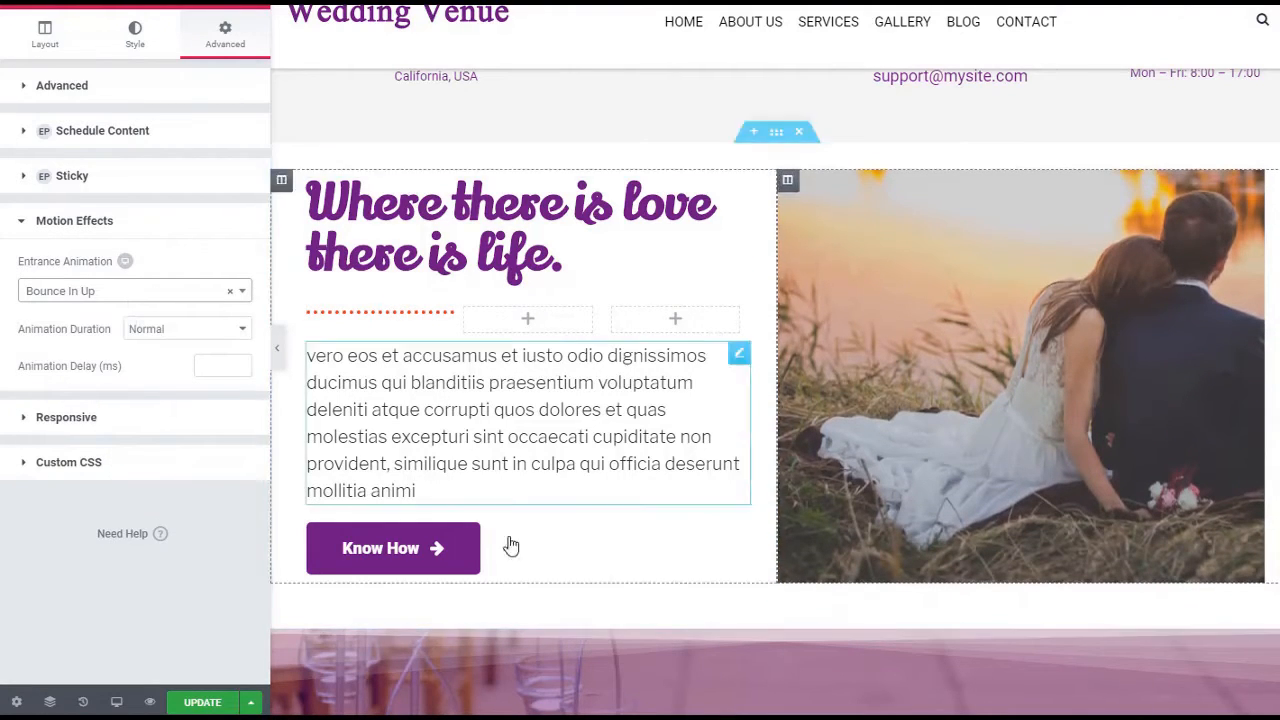
Examine the content settings of the Destination counter, the BRIDAL GOWN icon box and the first client testimonial
{"action": "scroll", "coordinate": [689, 575], "scroll_direction": "down", "scroll_amount": 5}
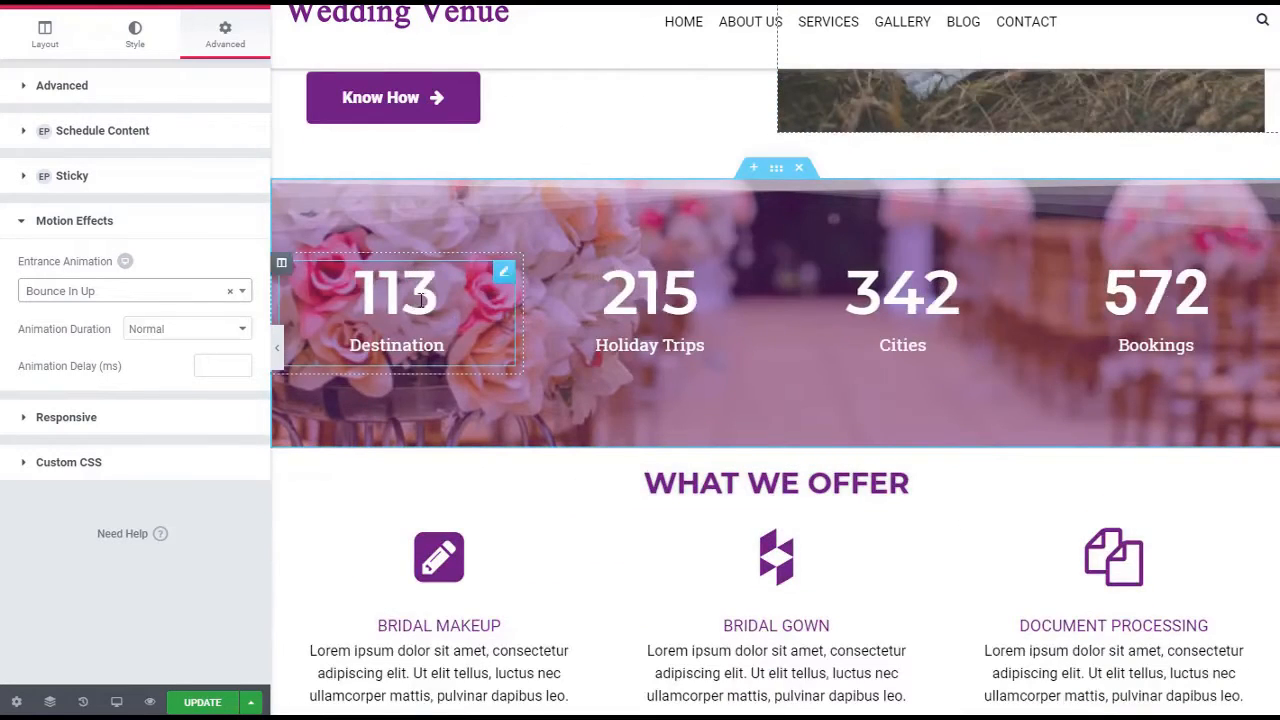
{"action": "left_click", "coordinate": [505, 276]}
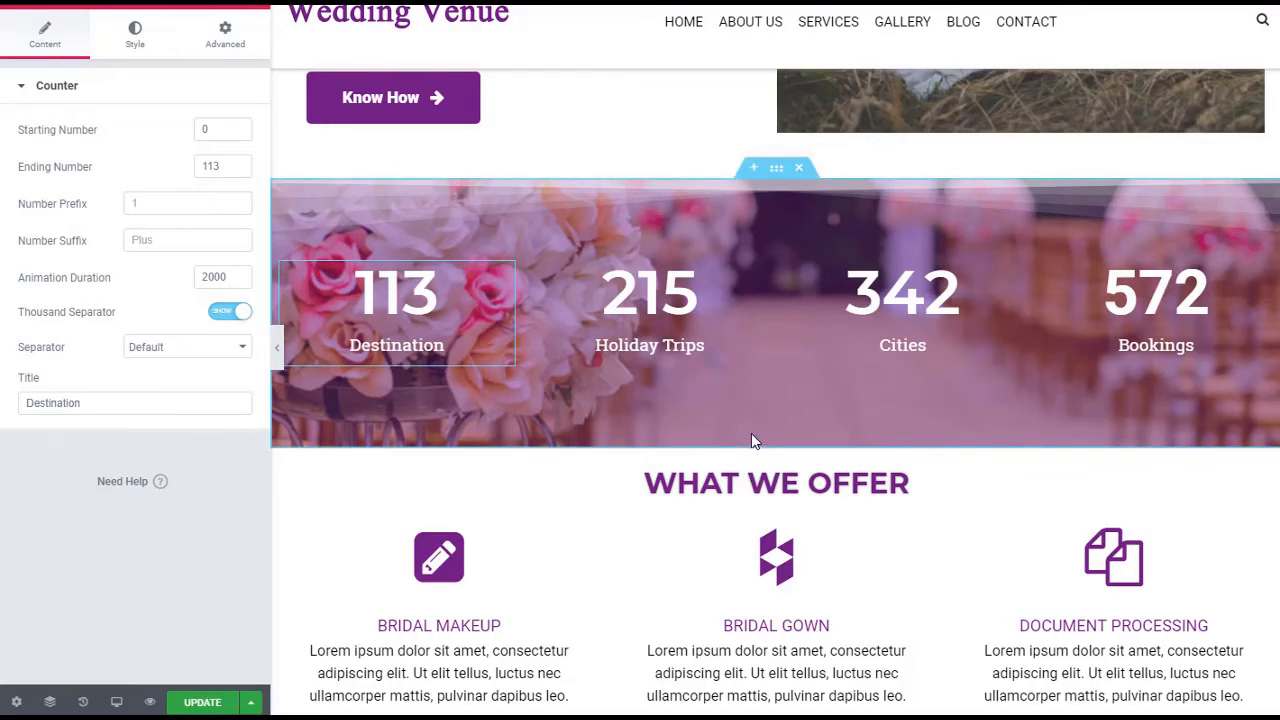
{"action": "scroll", "coordinate": [751, 437], "scroll_direction": "down", "scroll_amount": 3}
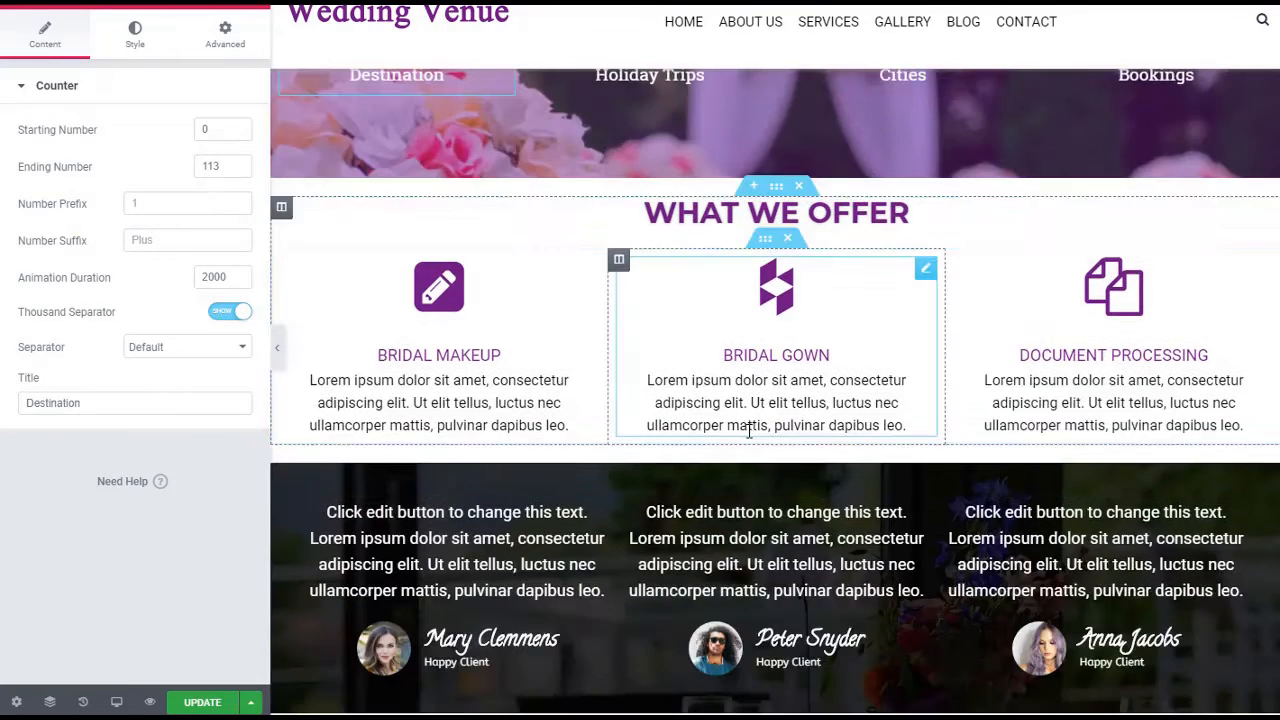
{"action": "left_click", "coordinate": [926, 272]}
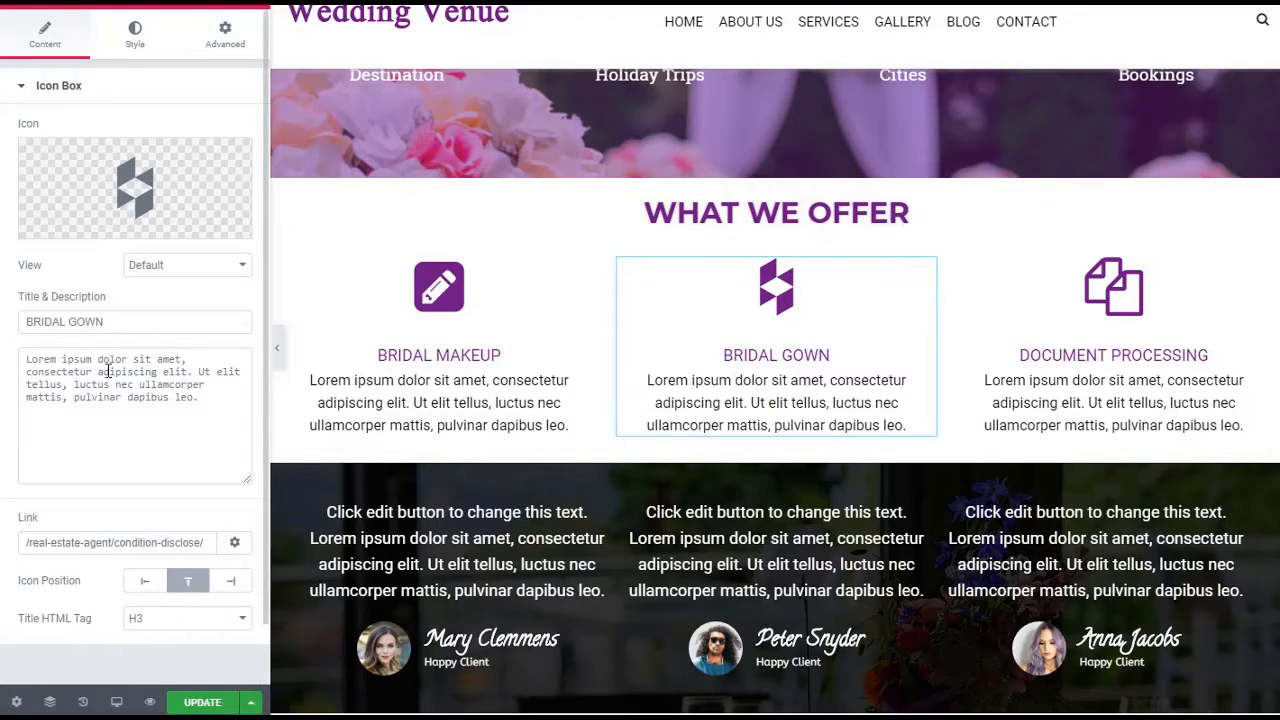
{"action": "scroll", "coordinate": [786, 414], "scroll_direction": "down", "scroll_amount": 3}
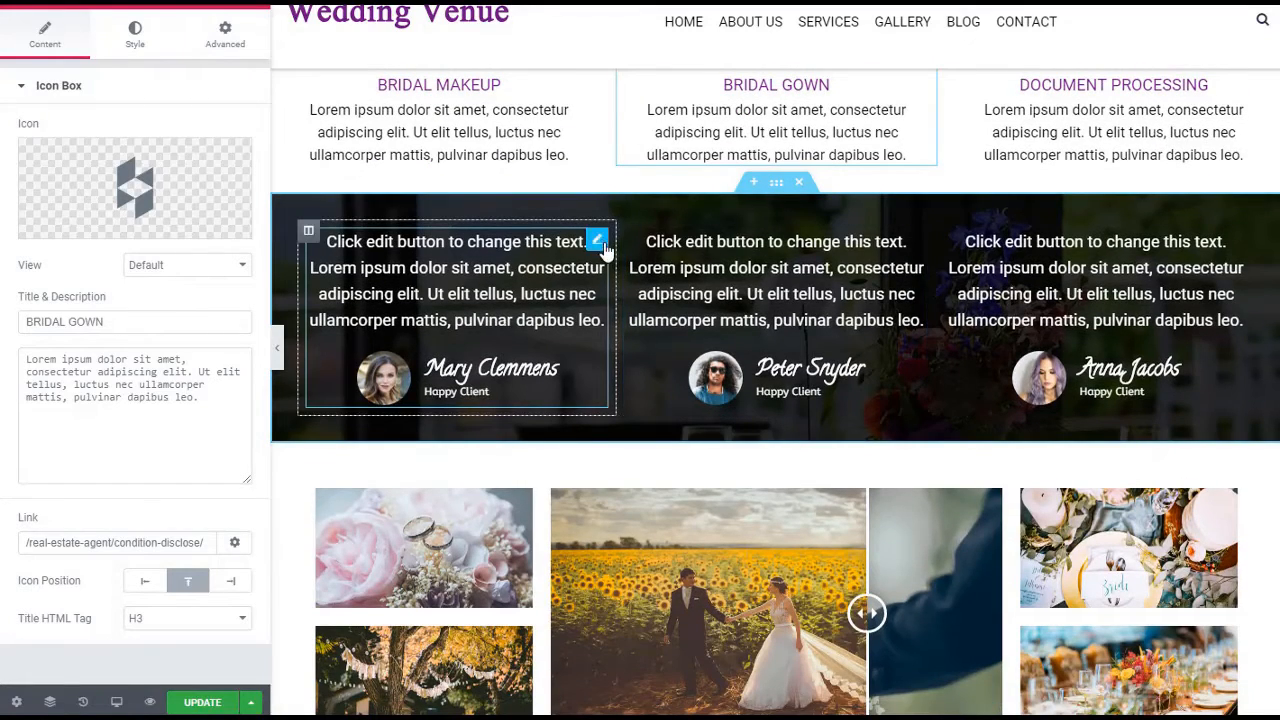
{"action": "left_click", "coordinate": [600, 244]}
Turn off the social icons for the middle team member, the Designer, in the OUR TEAM section
{"action": "scroll", "coordinate": [868, 377], "scroll_direction": "down", "scroll_amount": 3}
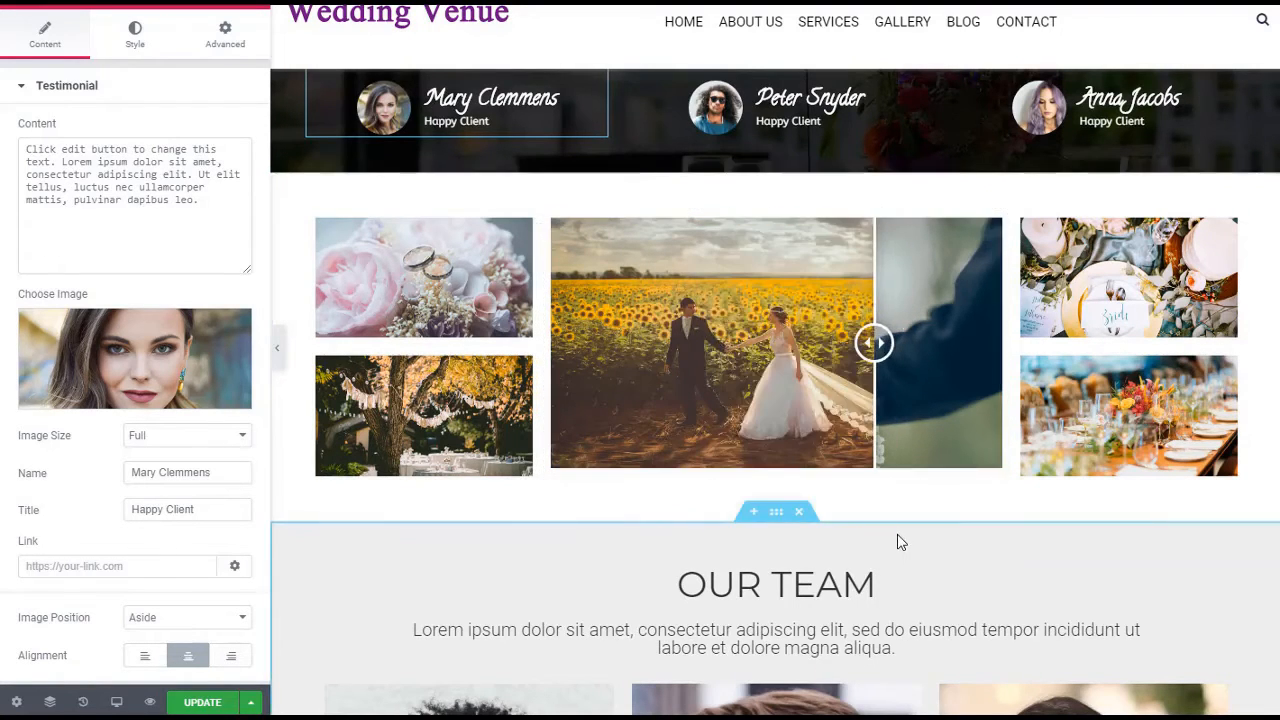
{"action": "scroll", "coordinate": [897, 540], "scroll_direction": "down", "scroll_amount": 5}
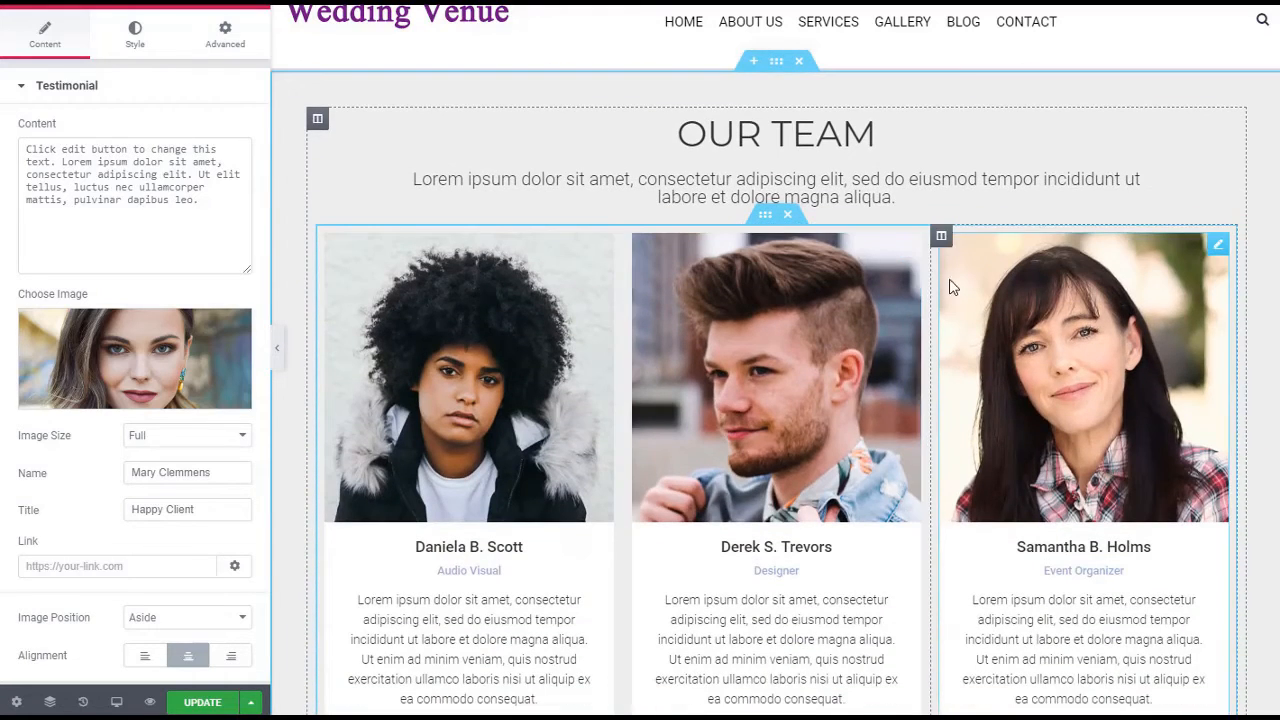
{"action": "left_click", "coordinate": [909, 246]}
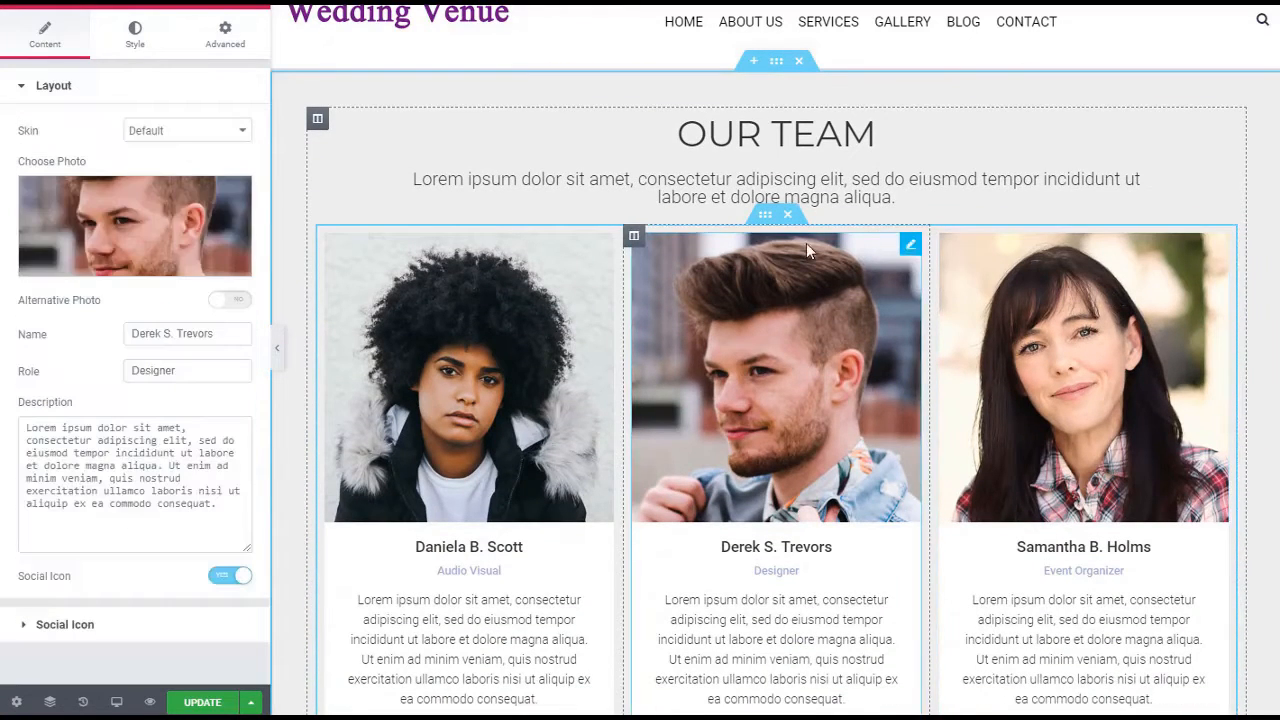
{"action": "scroll", "coordinate": [840, 441], "scroll_direction": "down", "scroll_amount": 2}
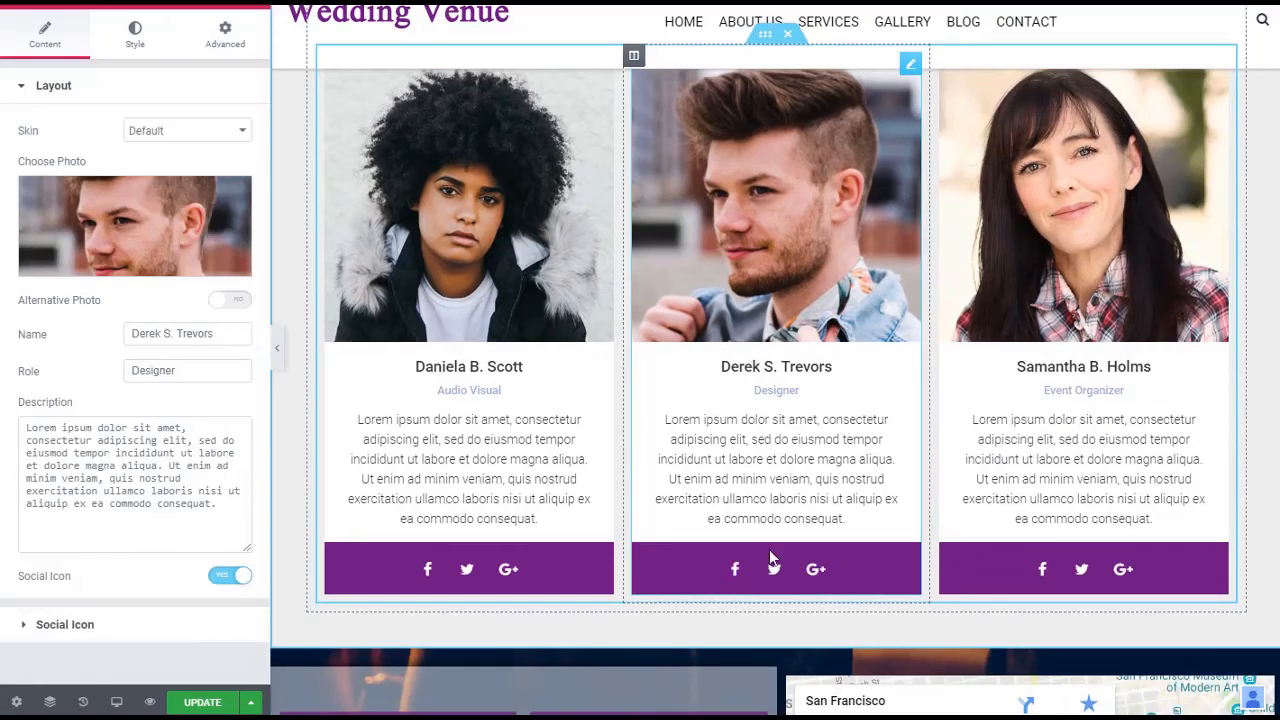
{"action": "left_click", "coordinate": [226, 579]}
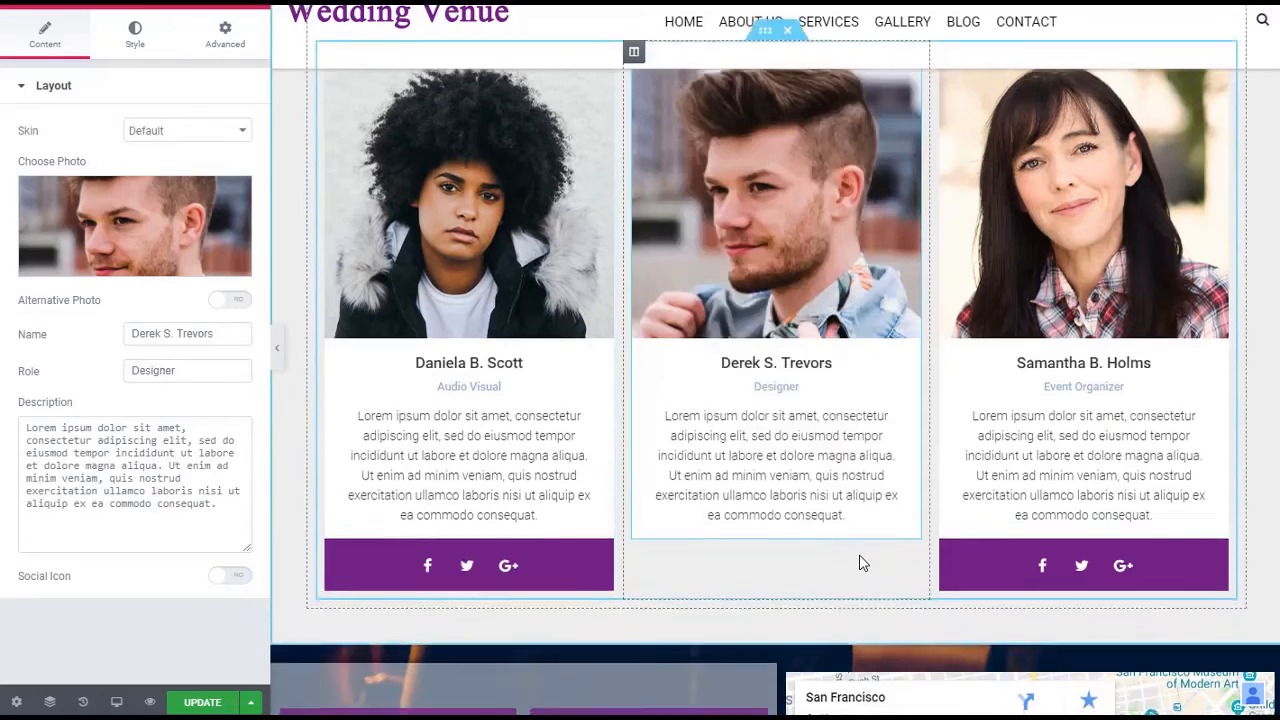
Review the page down to the contact form, map and logo carousel, and back up to the hero slideshow and contact details
{"action": "scroll", "coordinate": [862, 563], "scroll_direction": "down", "scroll_amount": 3}
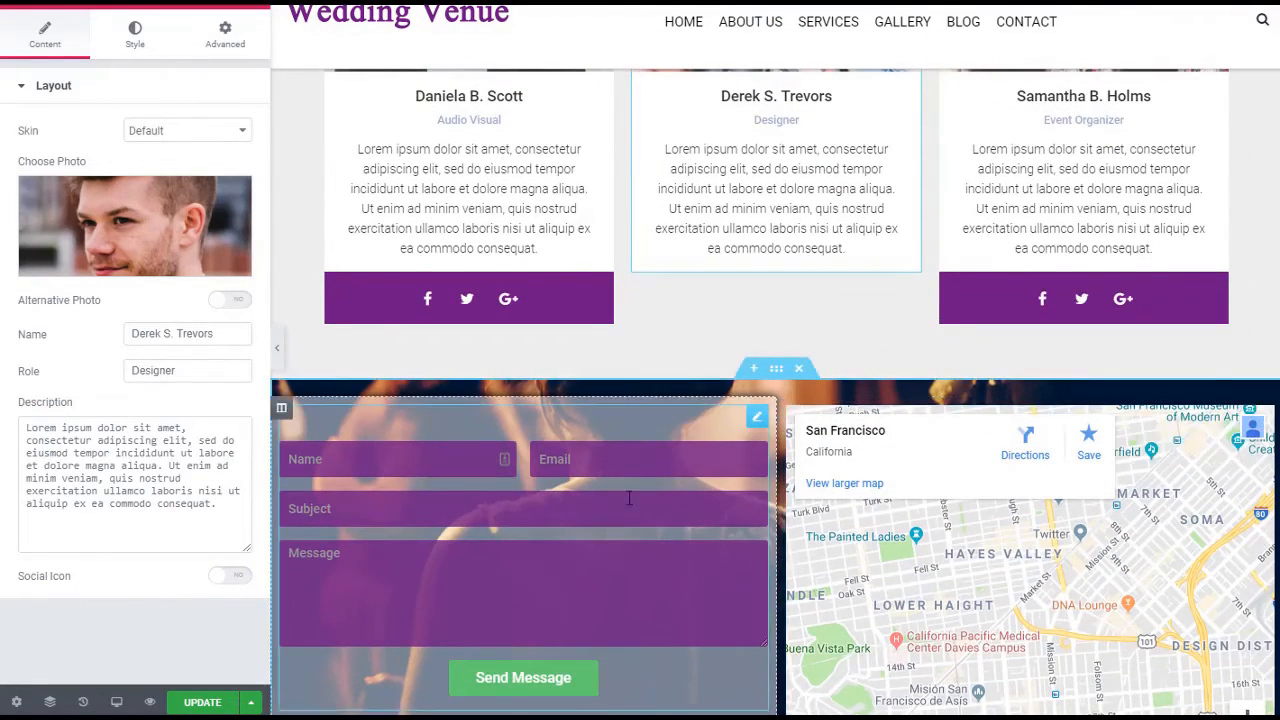
{"action": "scroll", "coordinate": [744, 549], "scroll_direction": "down", "scroll_amount": 5}
{"action": "scroll", "coordinate": [880, 543], "scroll_direction": "up", "scroll_amount": 1}
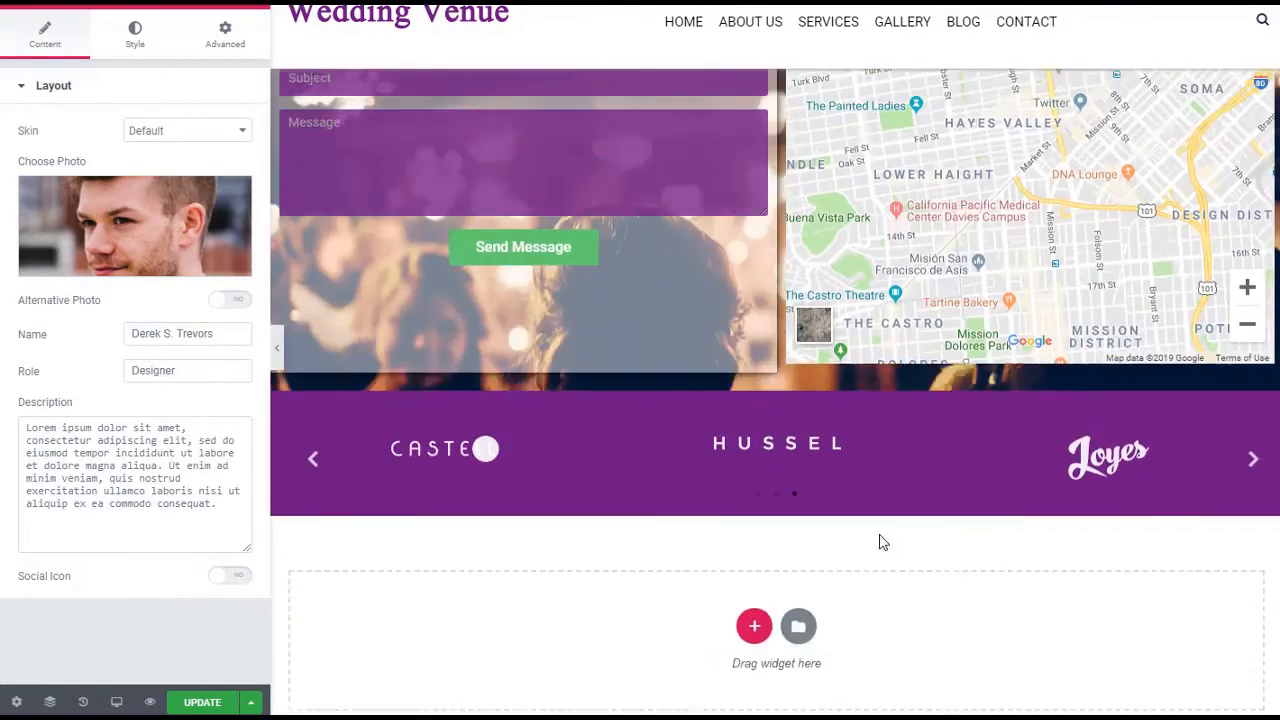
{"action": "scroll", "coordinate": [1077, 492], "scroll_direction": "up", "scroll_amount": 20}
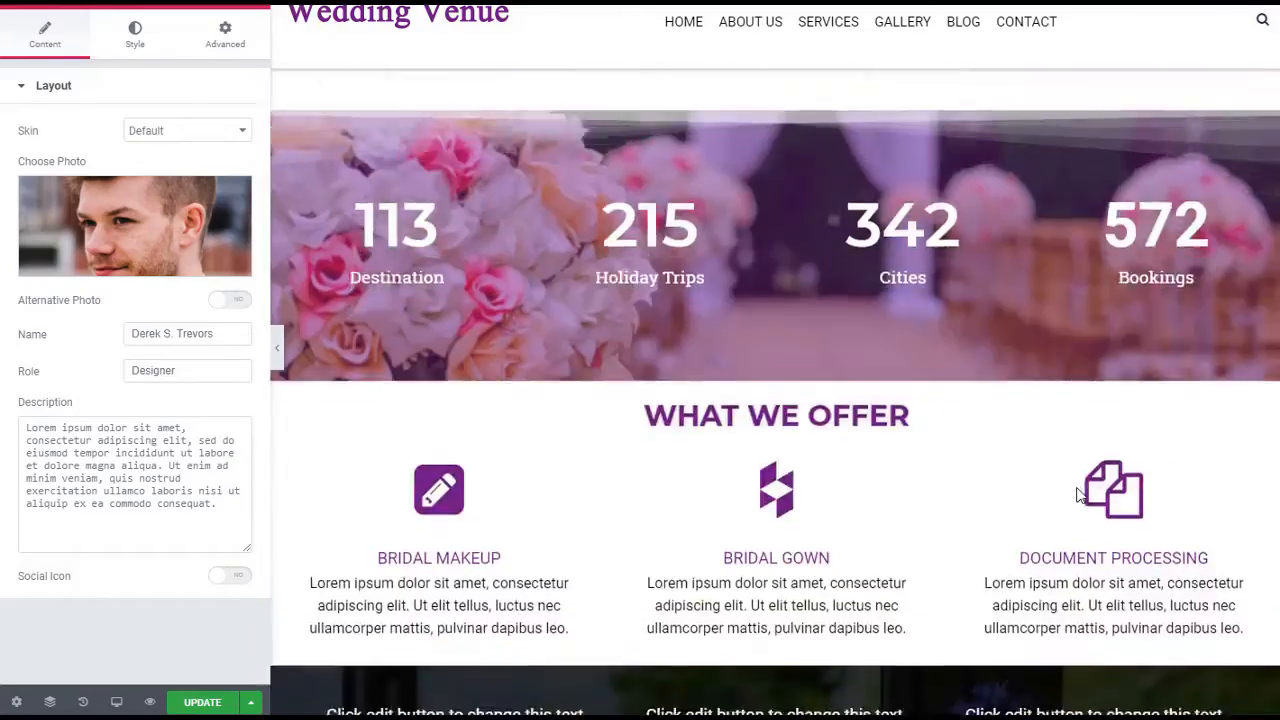
{"action": "scroll", "coordinate": [1076, 484], "scroll_direction": "up", "scroll_amount": 10}
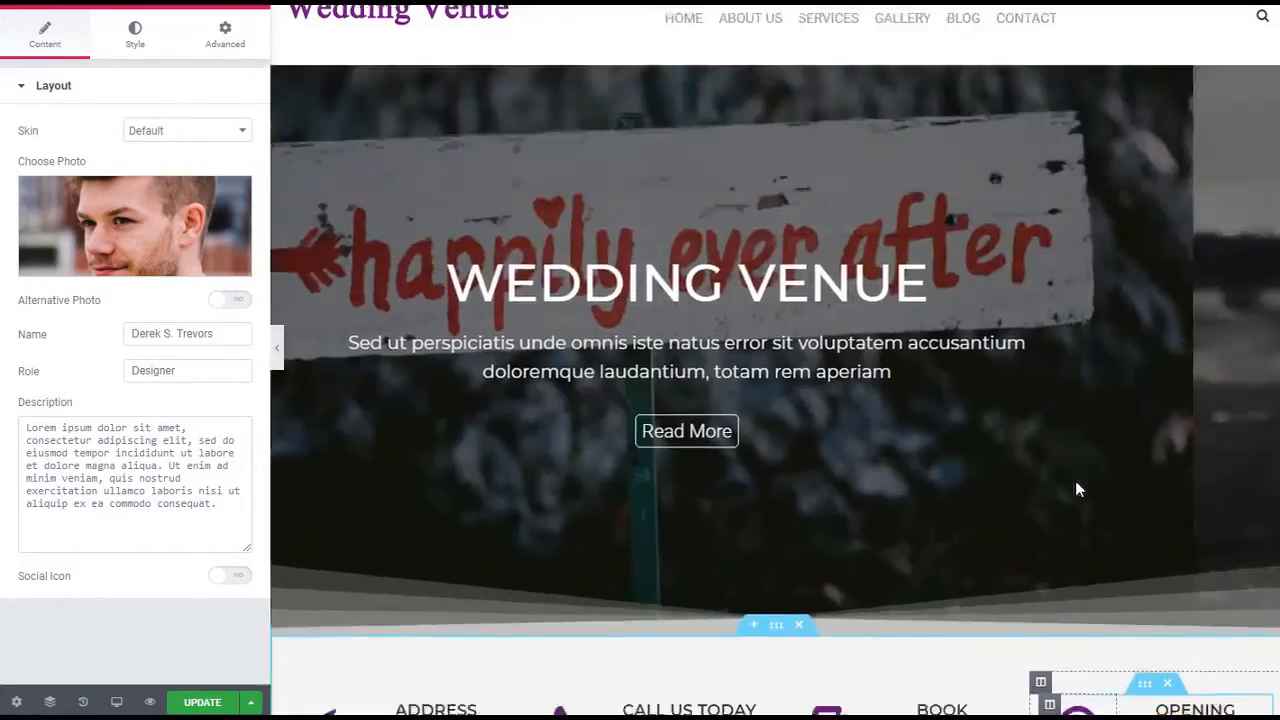
{"action": "scroll", "coordinate": [1075, 480], "scroll_direction": "down", "scroll_amount": 6}
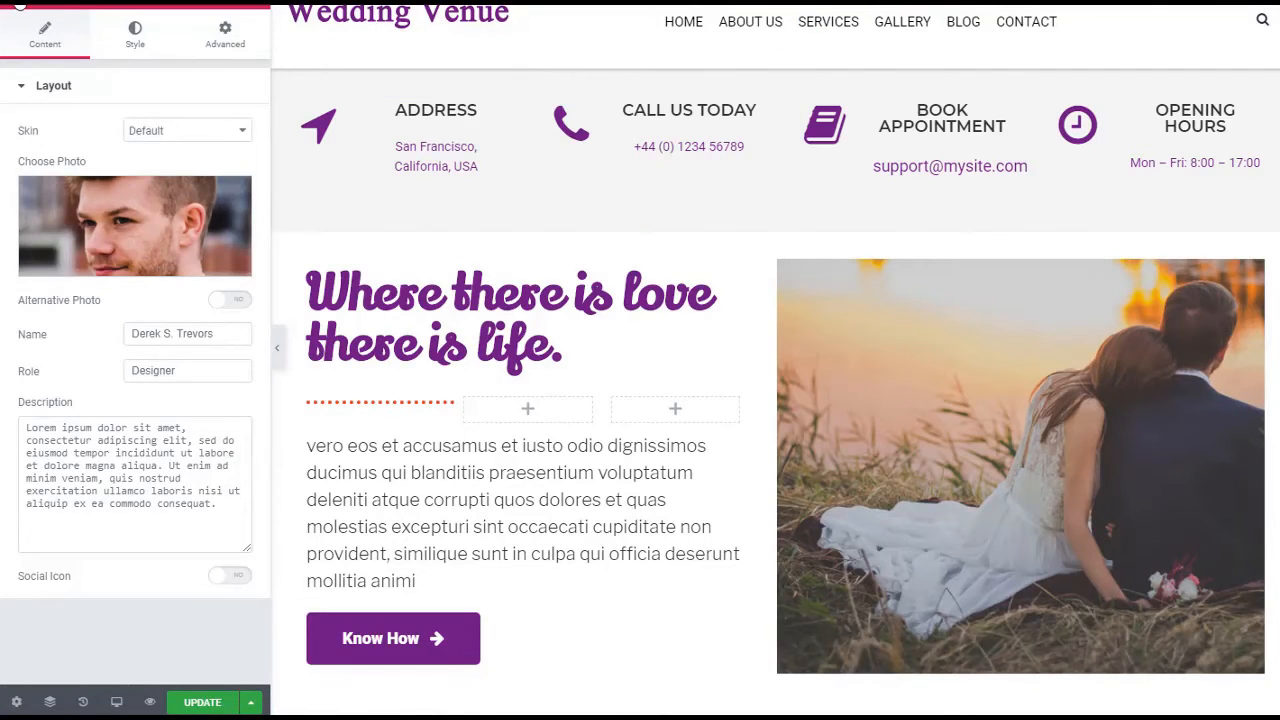
Add an Element Pack Animated Heading widget directly below the WHAT WE OFFER title
{"action": "left_click", "coordinate": [20, 5]}
{"action": "left_click", "coordinate": [20, 5]}
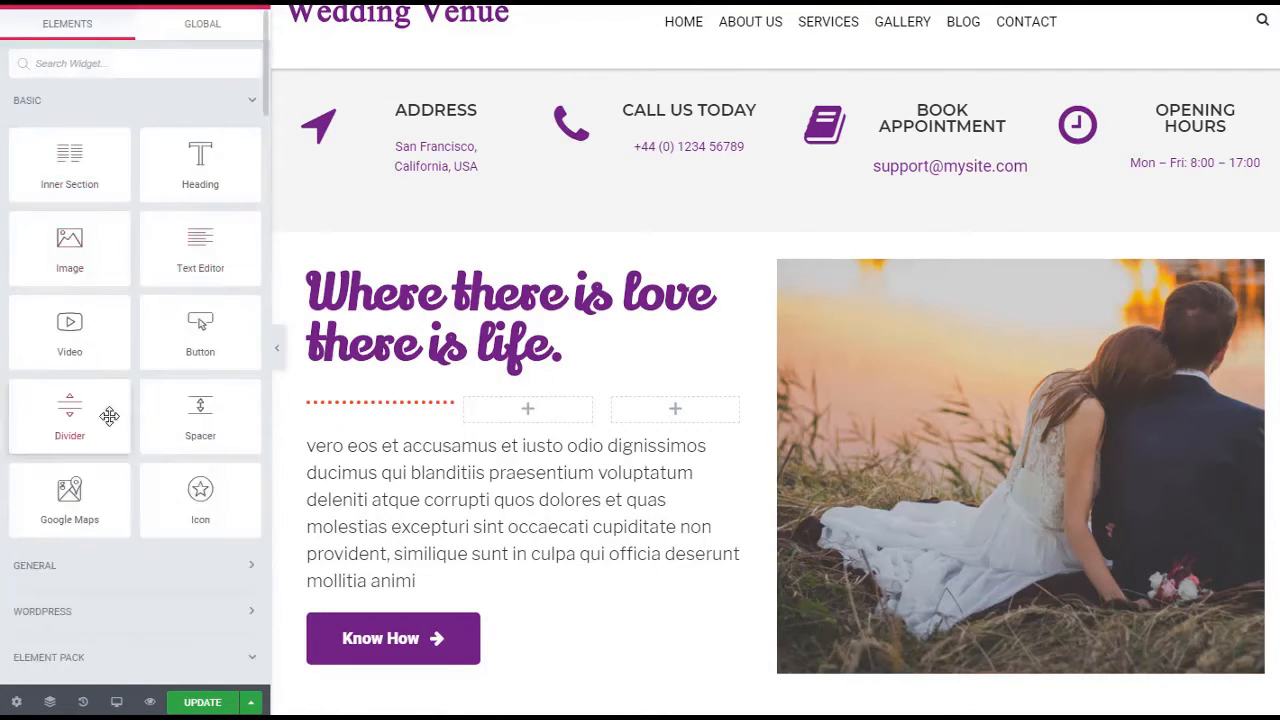
{"action": "scroll", "coordinate": [109, 416], "scroll_direction": "down", "scroll_amount": 5}
{"action": "scroll", "coordinate": [120, 405], "scroll_direction": "down", "scroll_amount": 2}
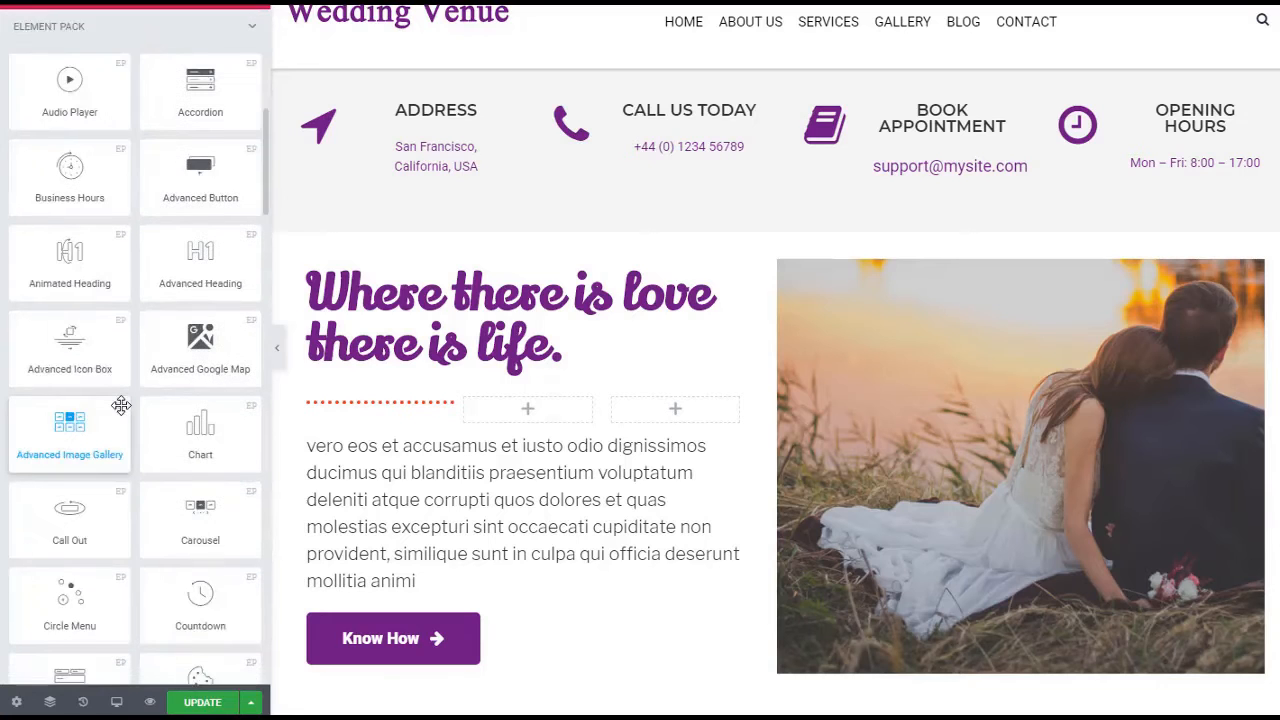
{"action": "scroll", "coordinate": [723, 386], "scroll_direction": "down", "scroll_amount": 5}
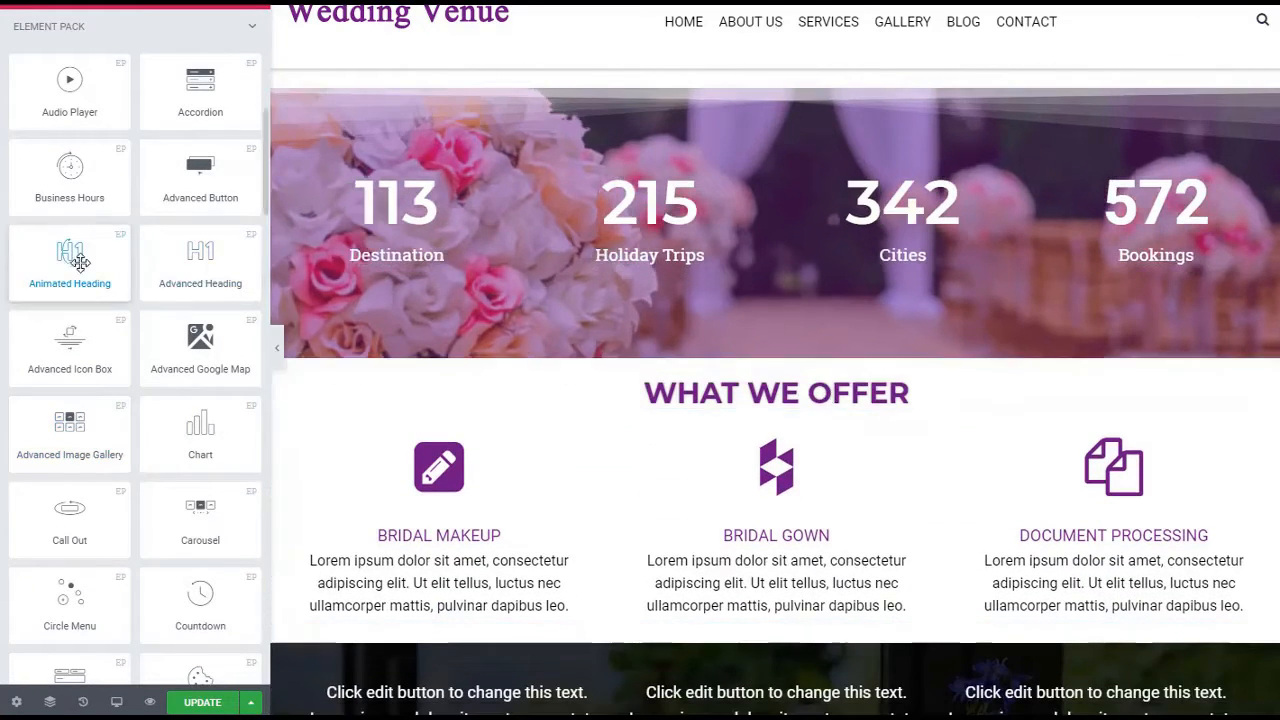
{"action": "left_click_drag", "start_coordinate": [123, 275], "coordinate": [833, 406]}
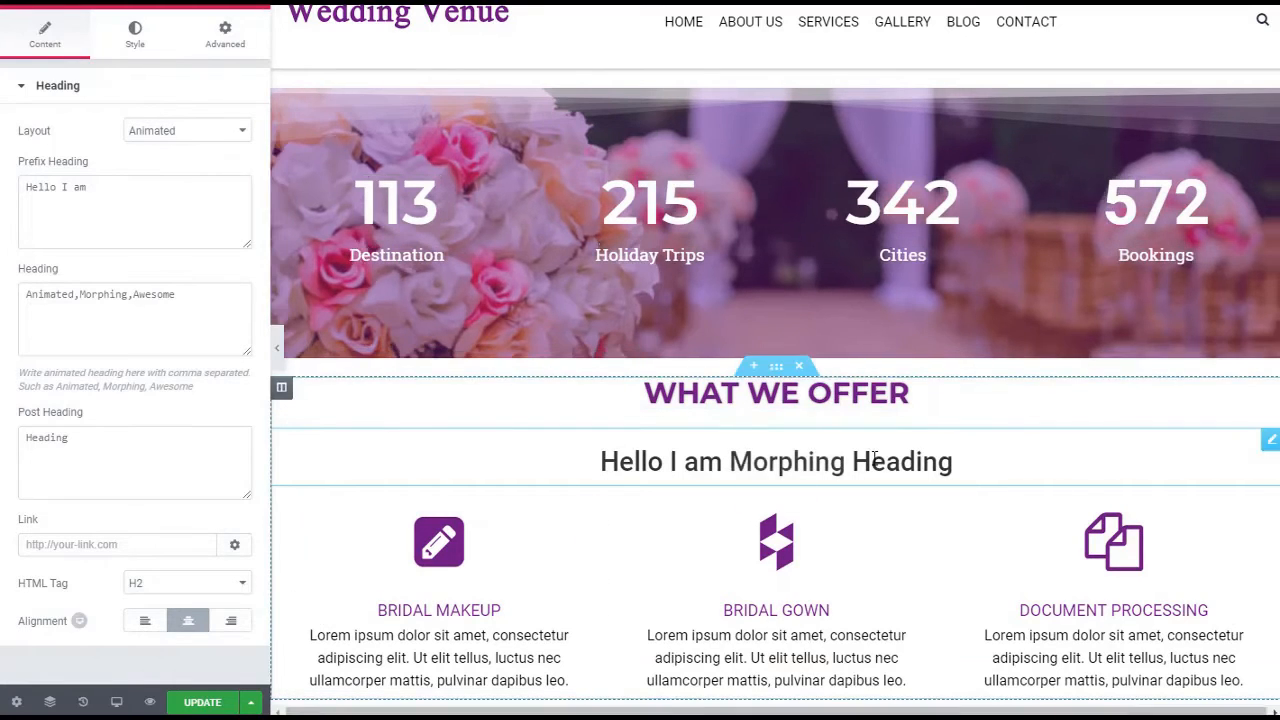
Set the animated heading's animation delay to 1000 ms
{"action": "left_click", "coordinate": [126, 36]}
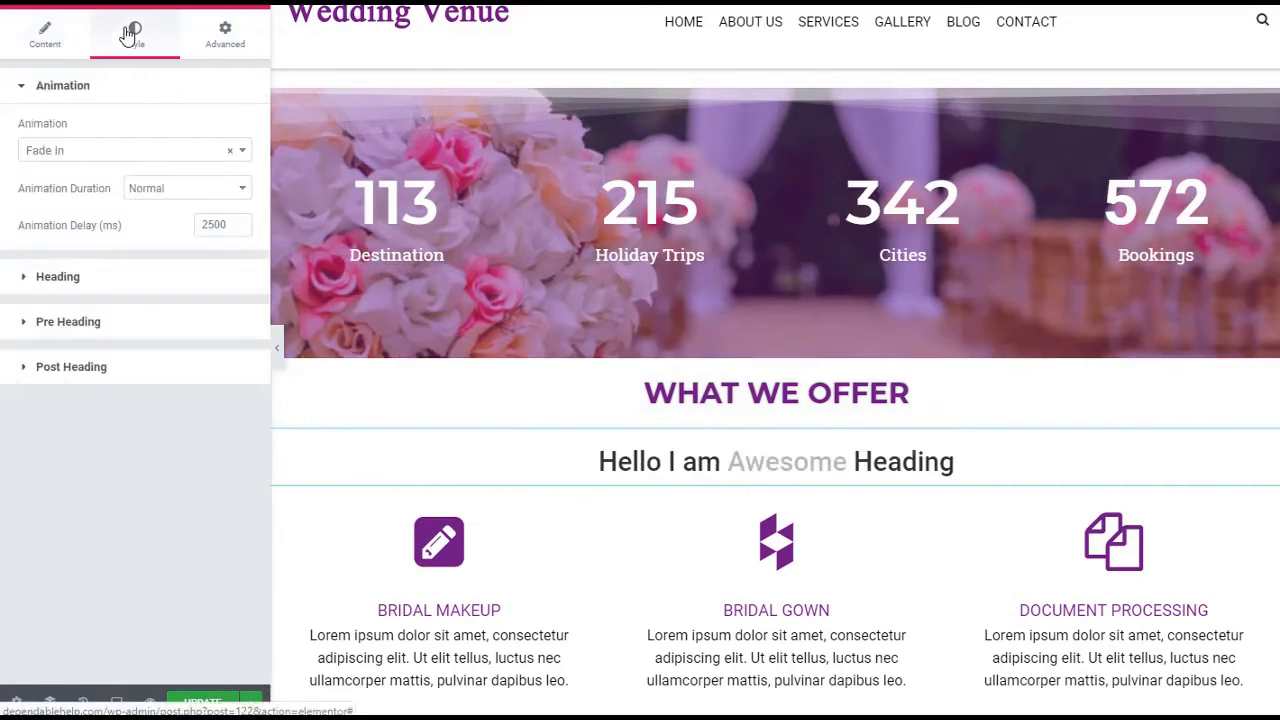
{"action": "left_click", "coordinate": [42, 36]}
{"action": "left_click", "coordinate": [132, 36]}
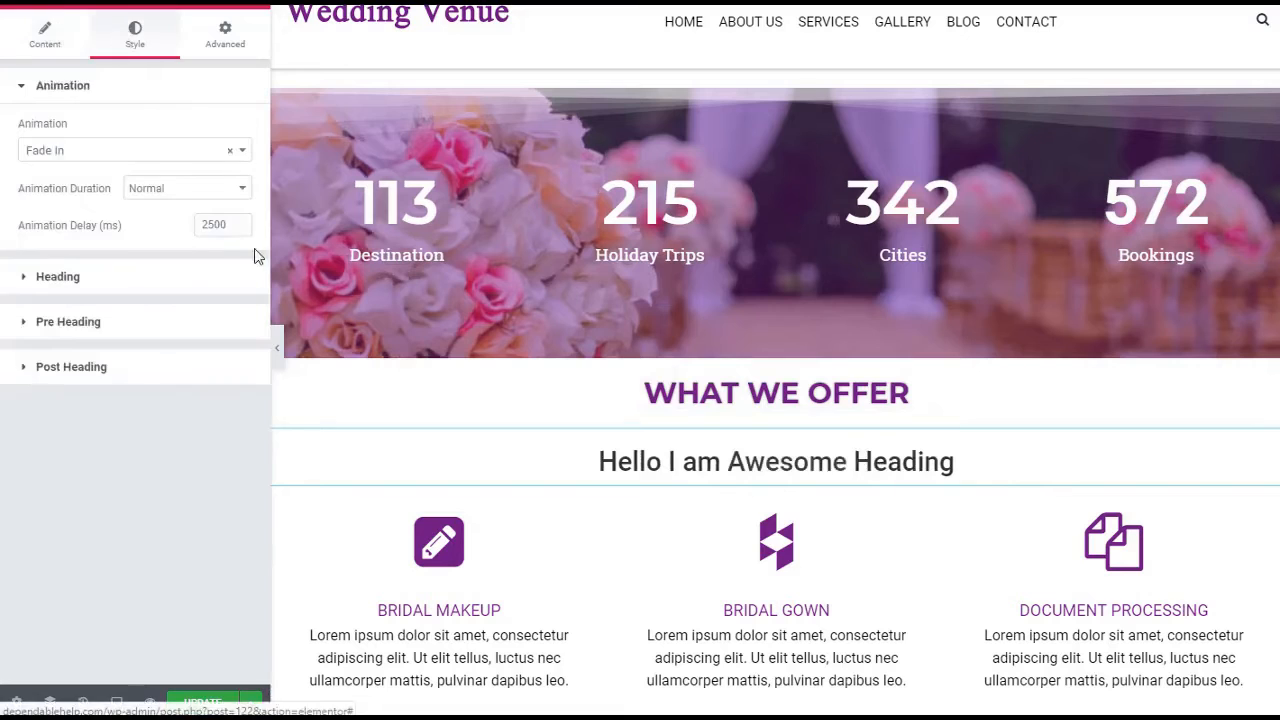
{"action": "left_click", "coordinate": [196, 216]}
{"action": "type", "text": "10"}
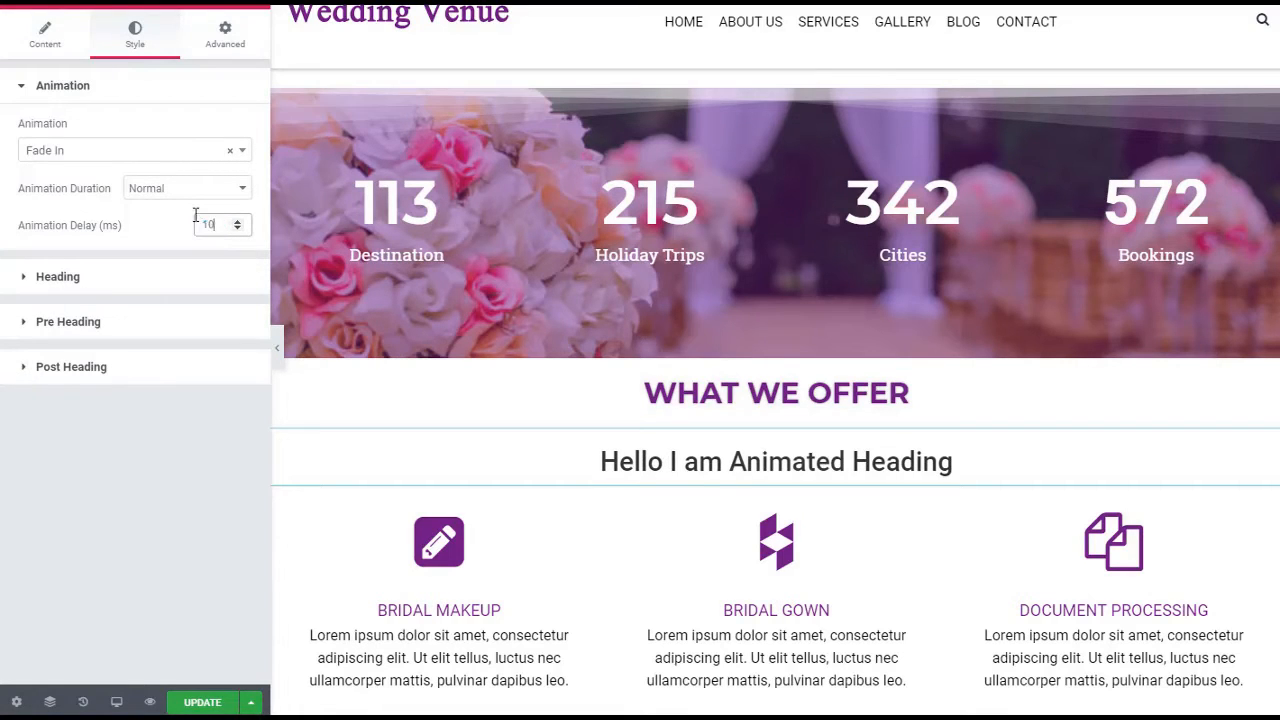
{"action": "type", "text": "00"}
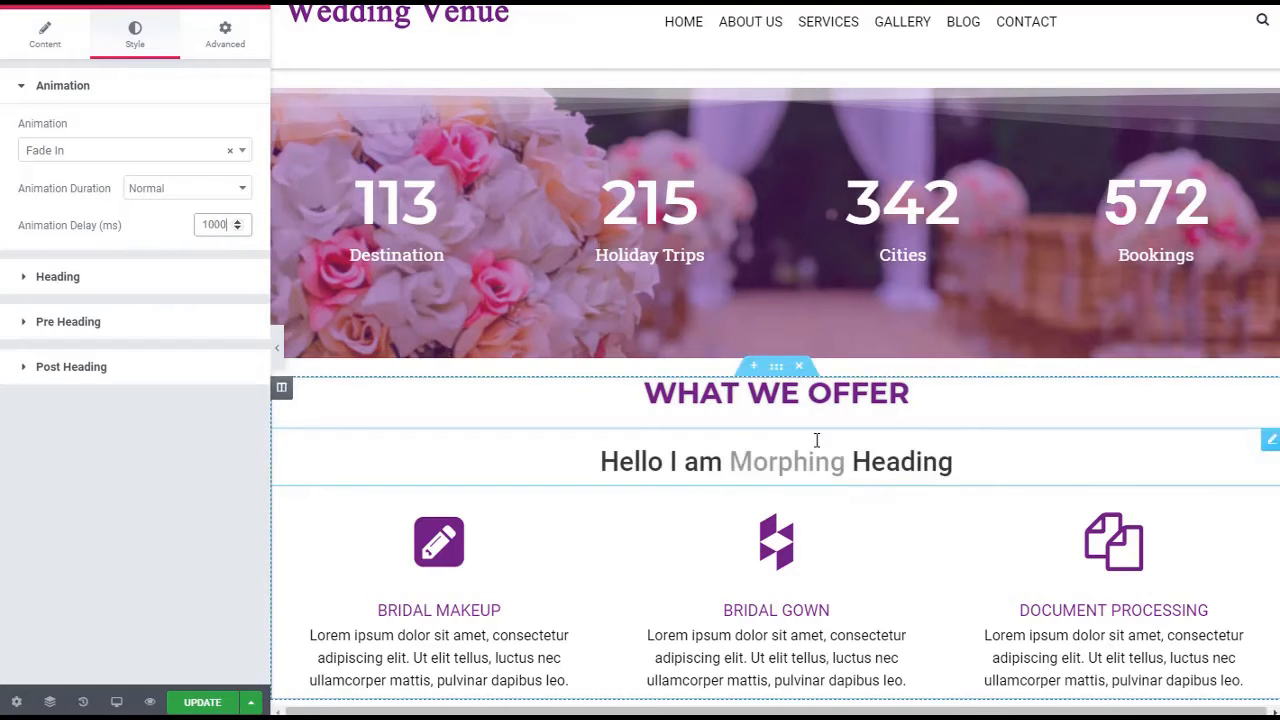
Try the Typed layout on the animated heading and return it to the Animated layout
{"action": "left_click", "coordinate": [46, 47]}
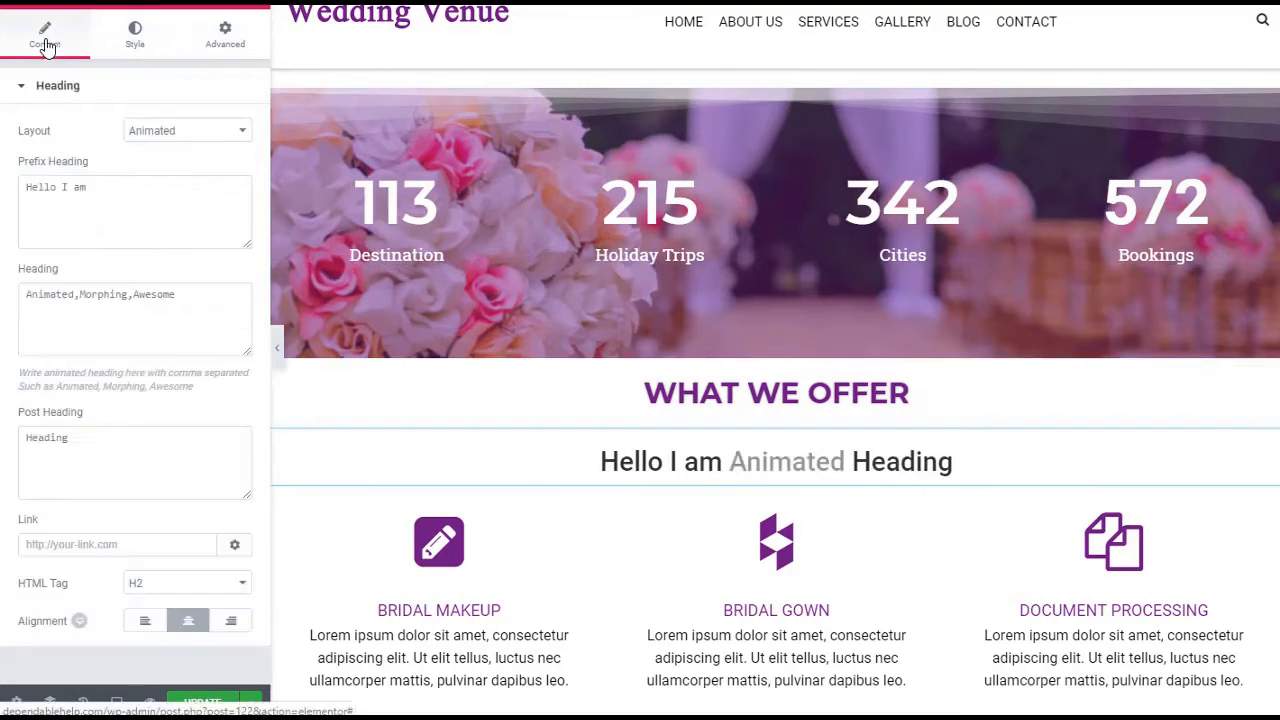
{"action": "left_click", "coordinate": [212, 132]}
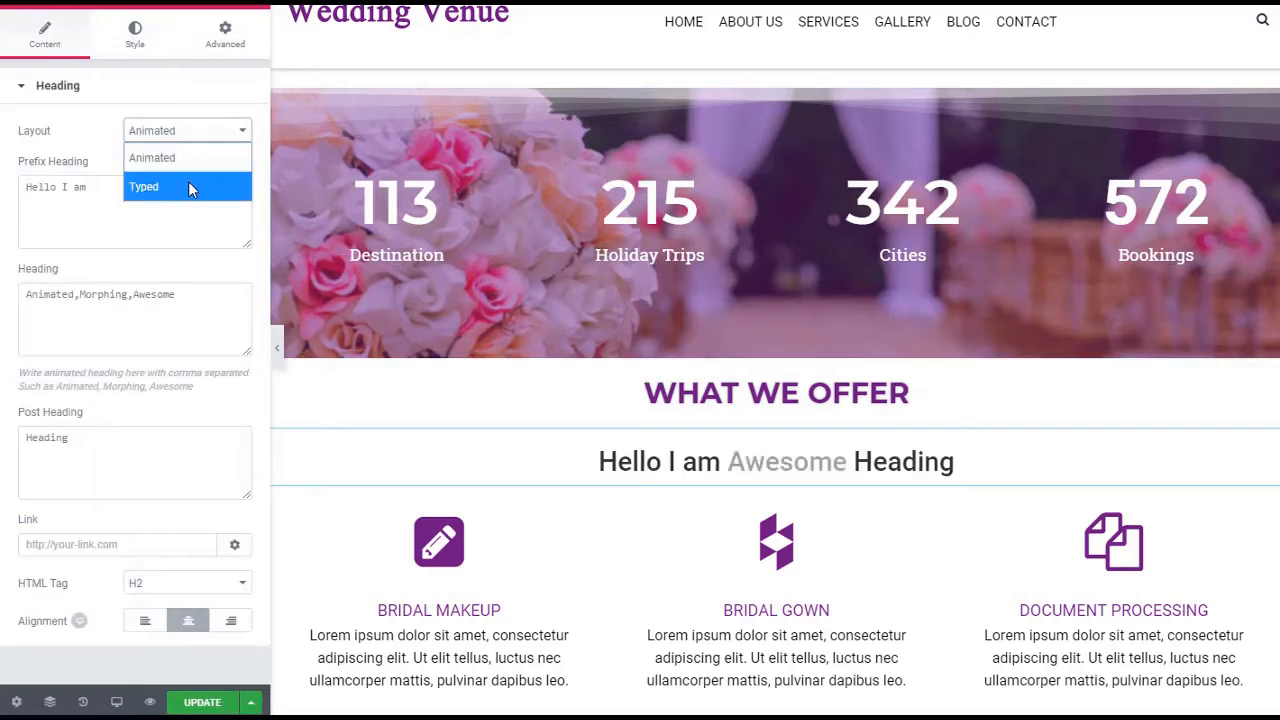
{"action": "left_click", "coordinate": [190, 187]}
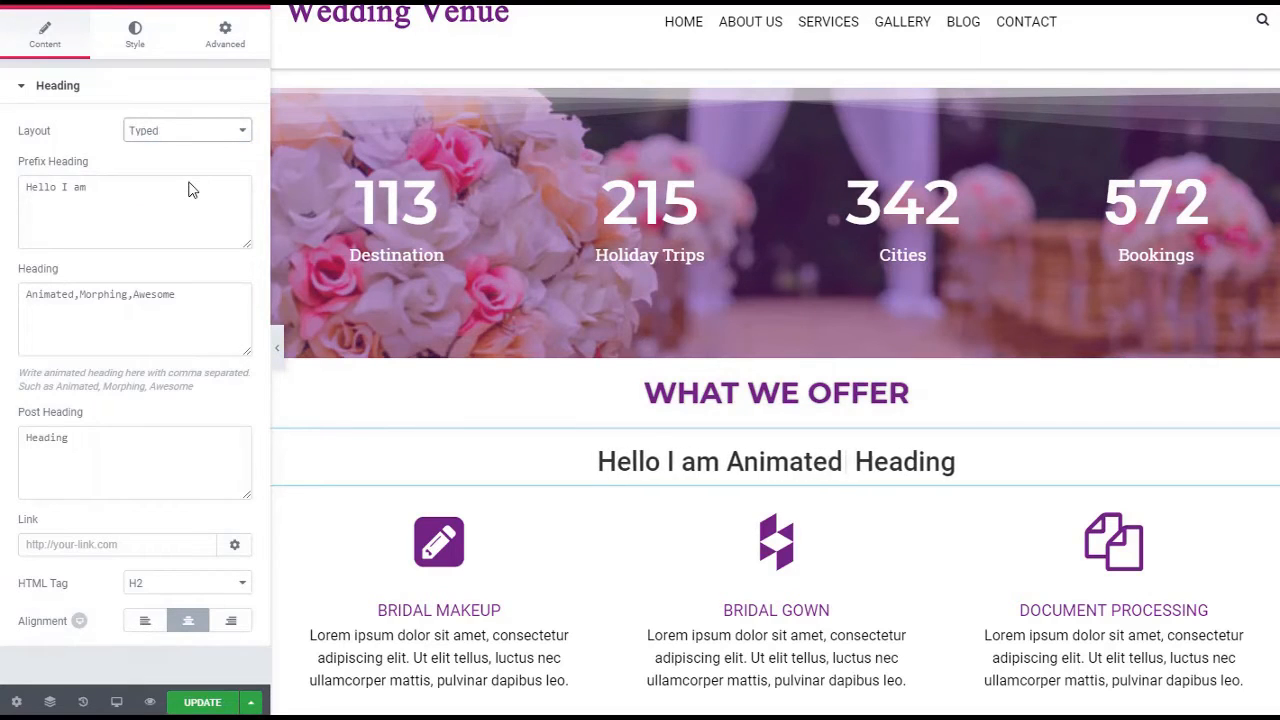
{"action": "left_click", "coordinate": [189, 131]}
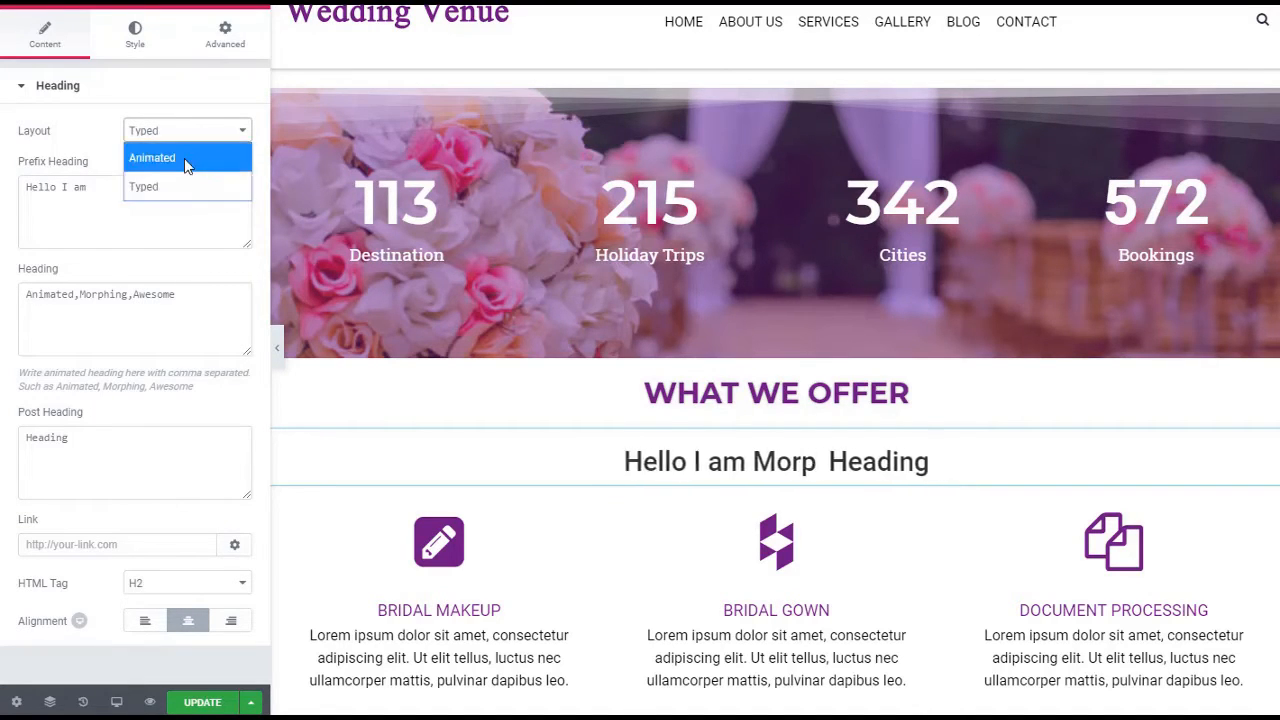
{"action": "left_click", "coordinate": [186, 157]}
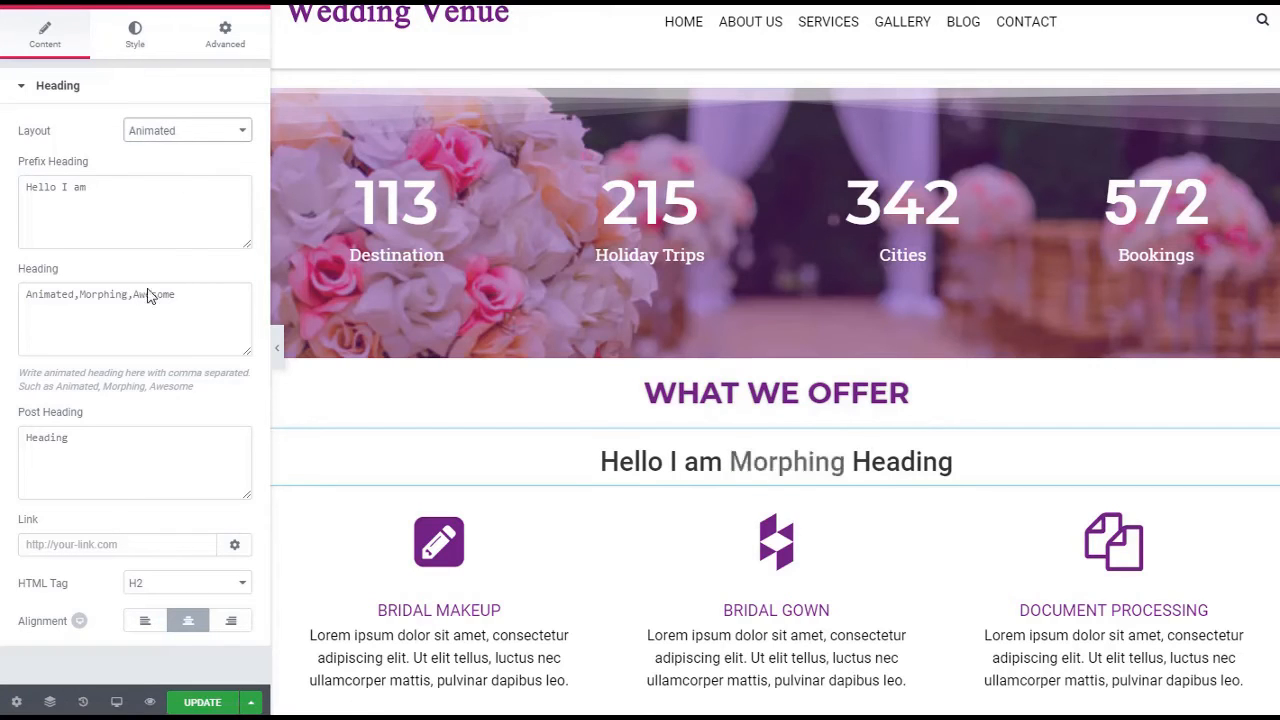
Set the animated heading's main text color to the same purple as the WHAT WE OFFER title
{"action": "left_click", "coordinate": [135, 35]}
{"action": "left_click", "coordinate": [82, 286]}
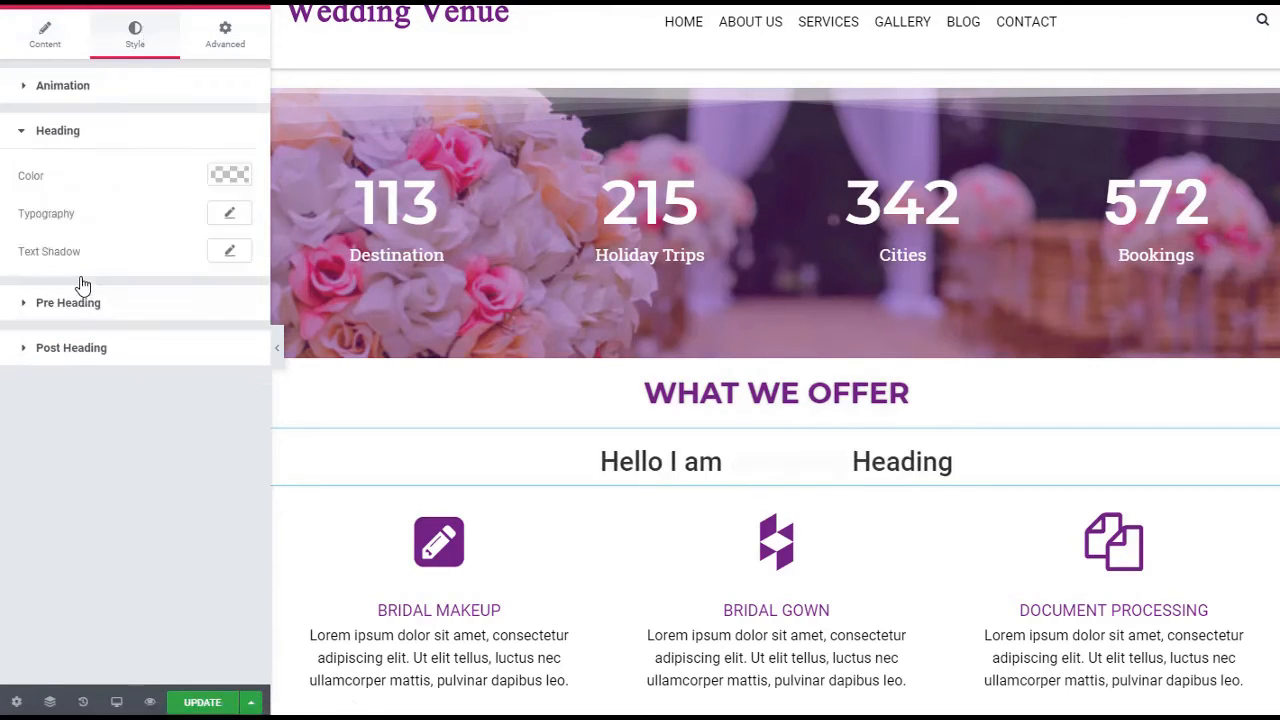
{"action": "left_click", "coordinate": [226, 176]}
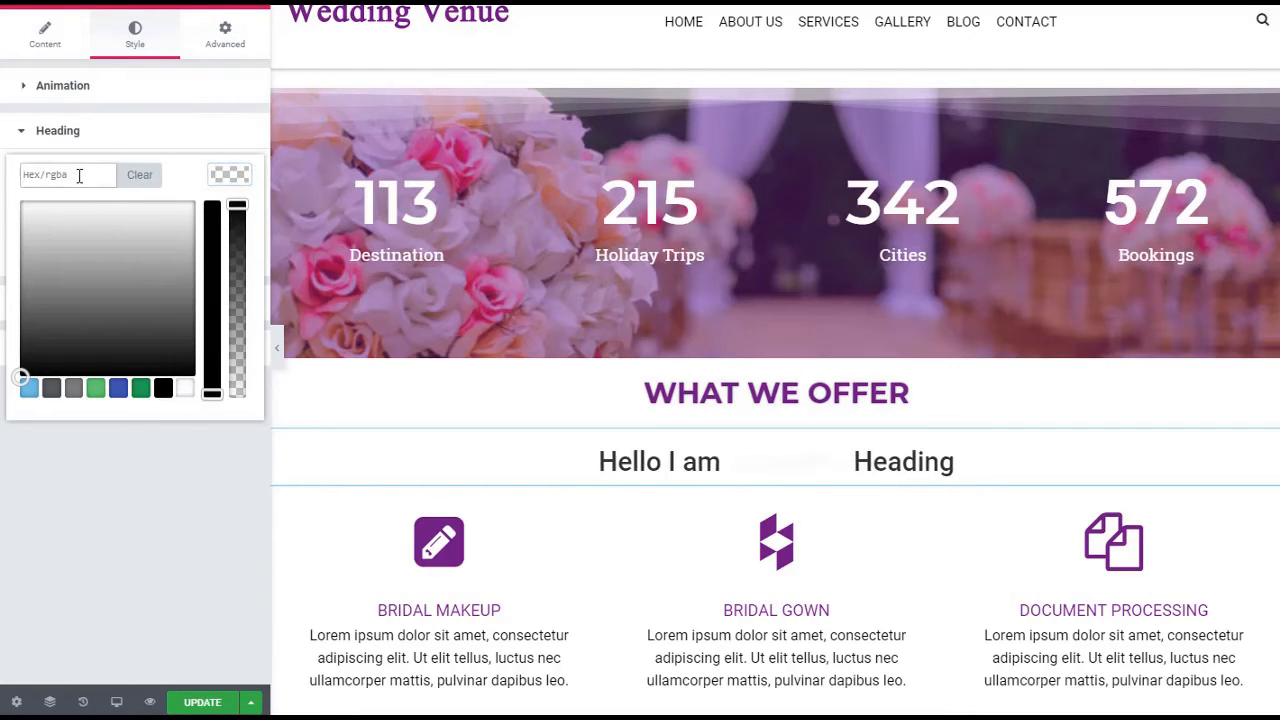
{"action": "left_click", "coordinate": [134, 480]}
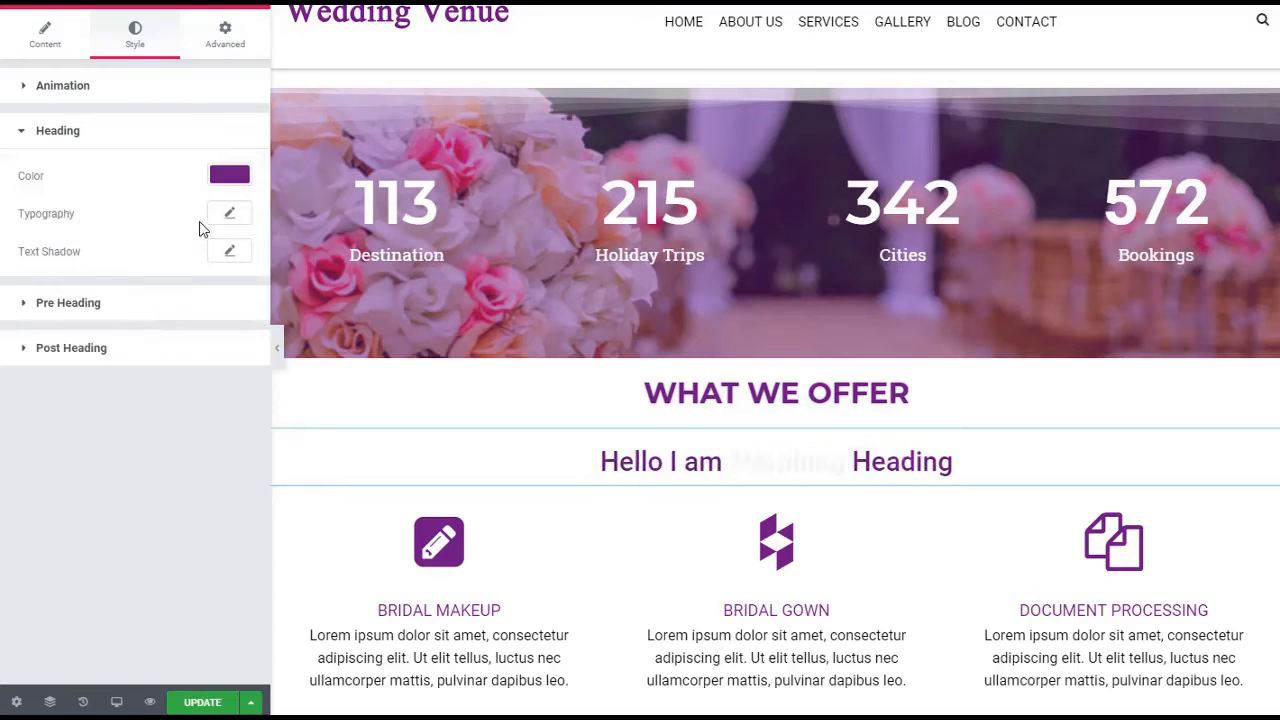
Set both the pre heading and post heading colors of the animated heading to black
{"action": "left_click", "coordinate": [141, 303]}
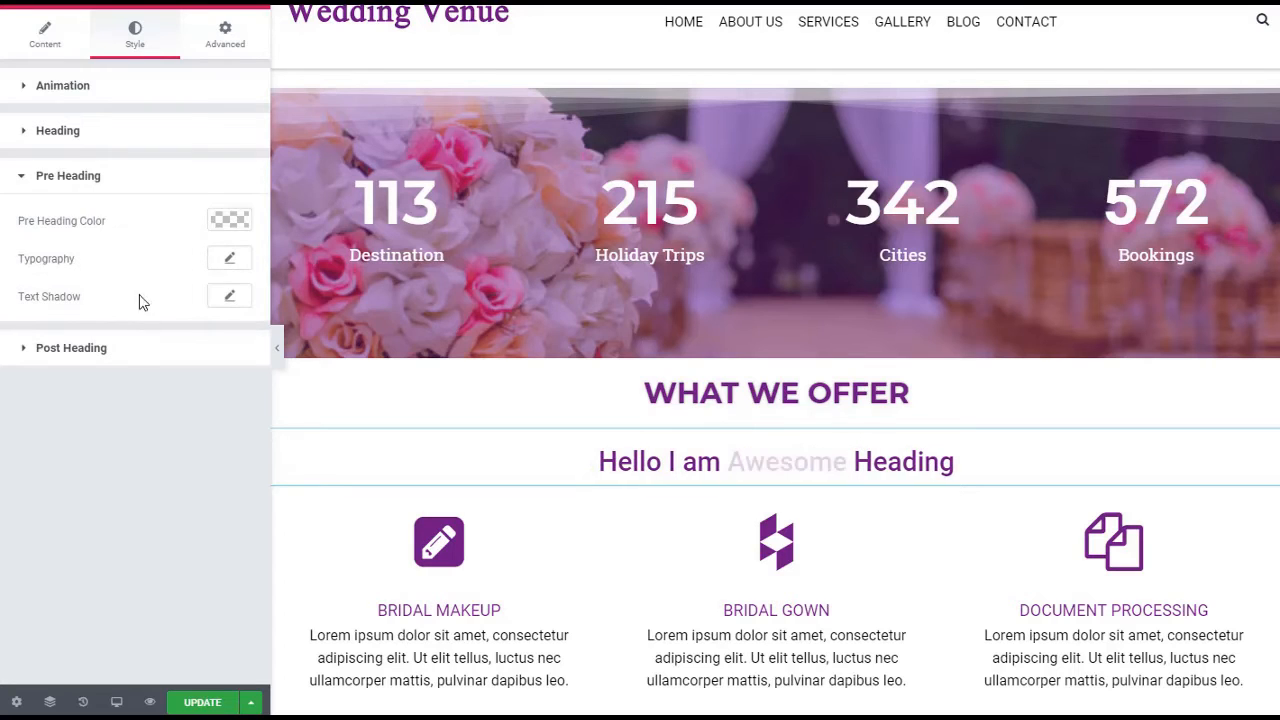
{"action": "left_click", "coordinate": [222, 224]}
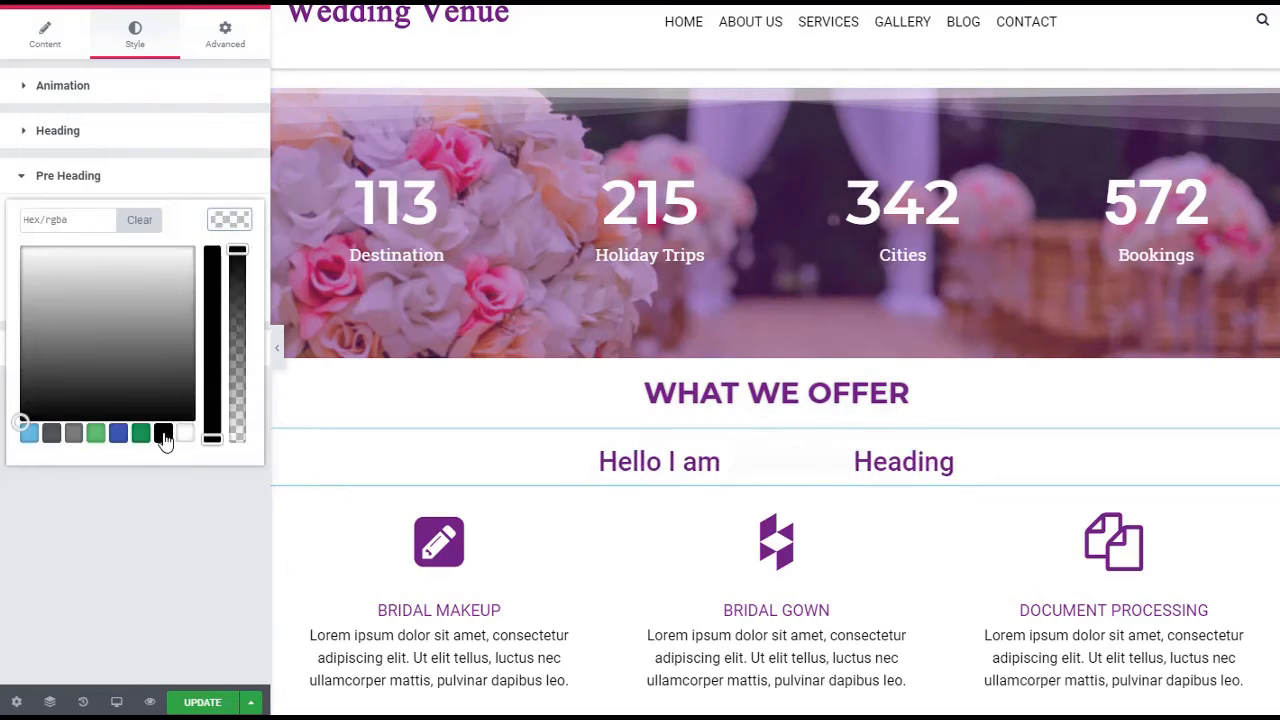
{"action": "left_click", "coordinate": [149, 490]}
{"action": "left_click", "coordinate": [178, 352]}
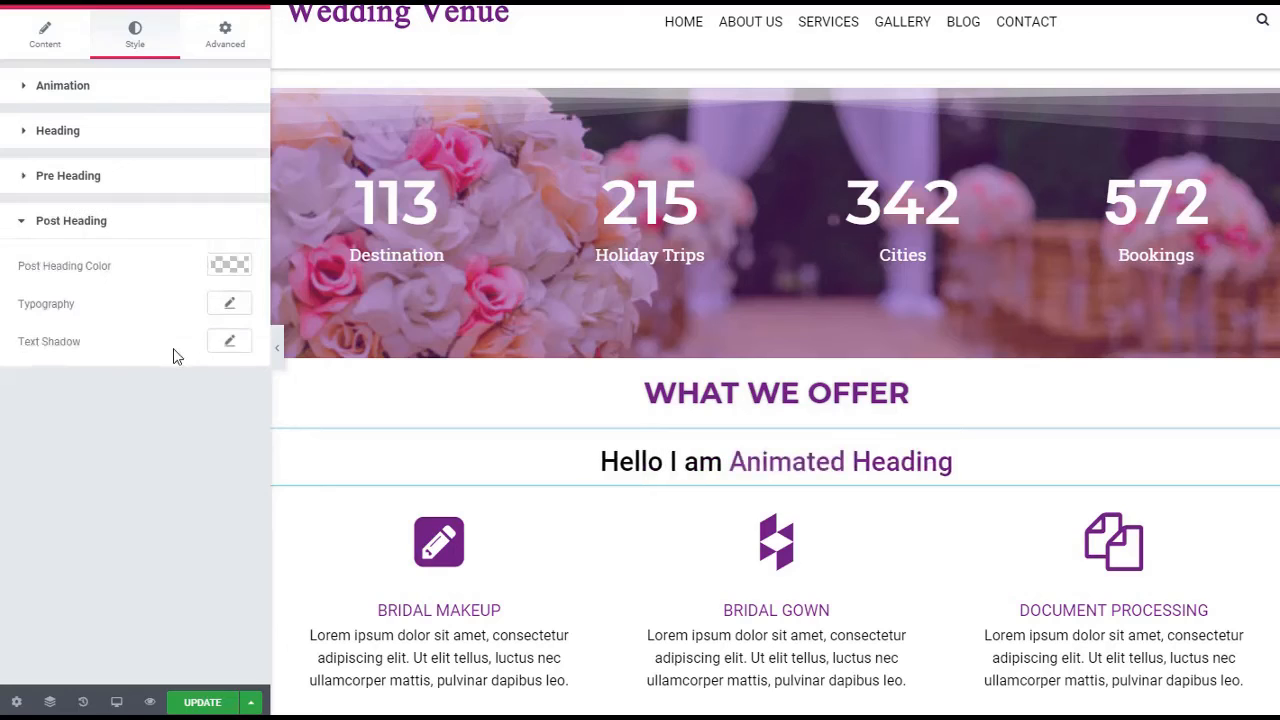
{"action": "left_click", "coordinate": [230, 272]}
{"action": "left_click", "coordinate": [230, 272]}
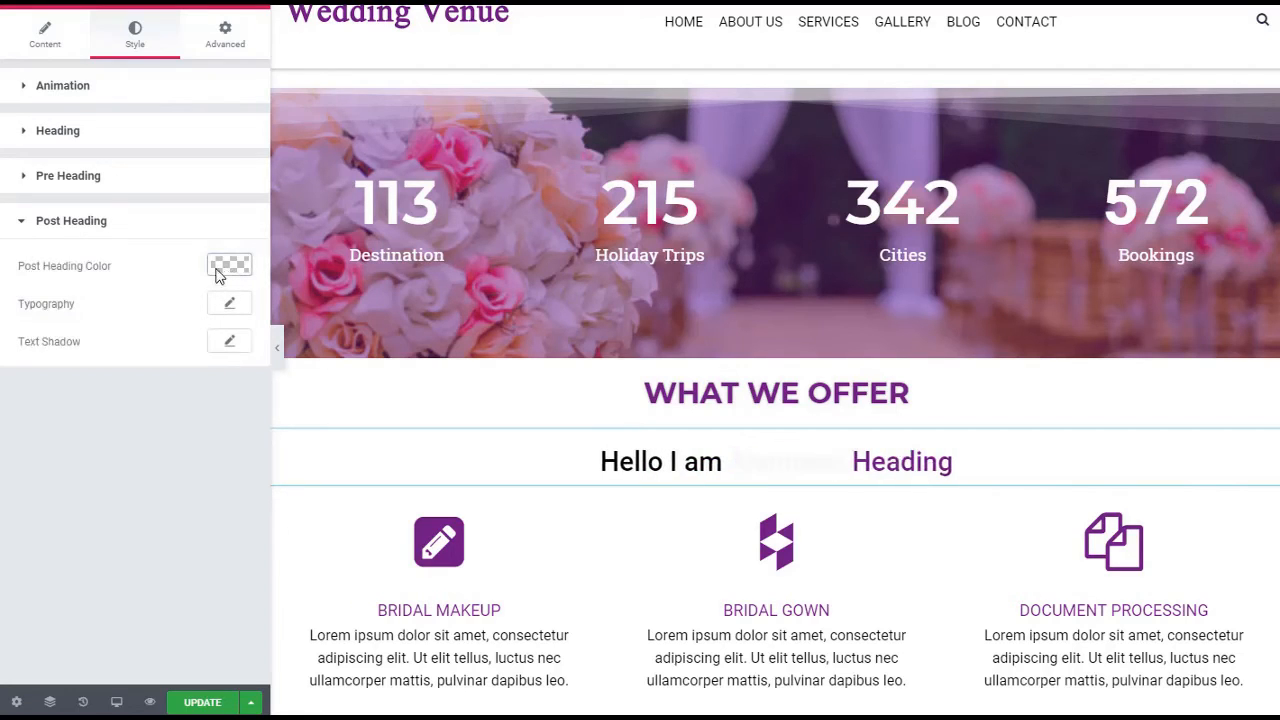
{"action": "left_click", "coordinate": [222, 268]}
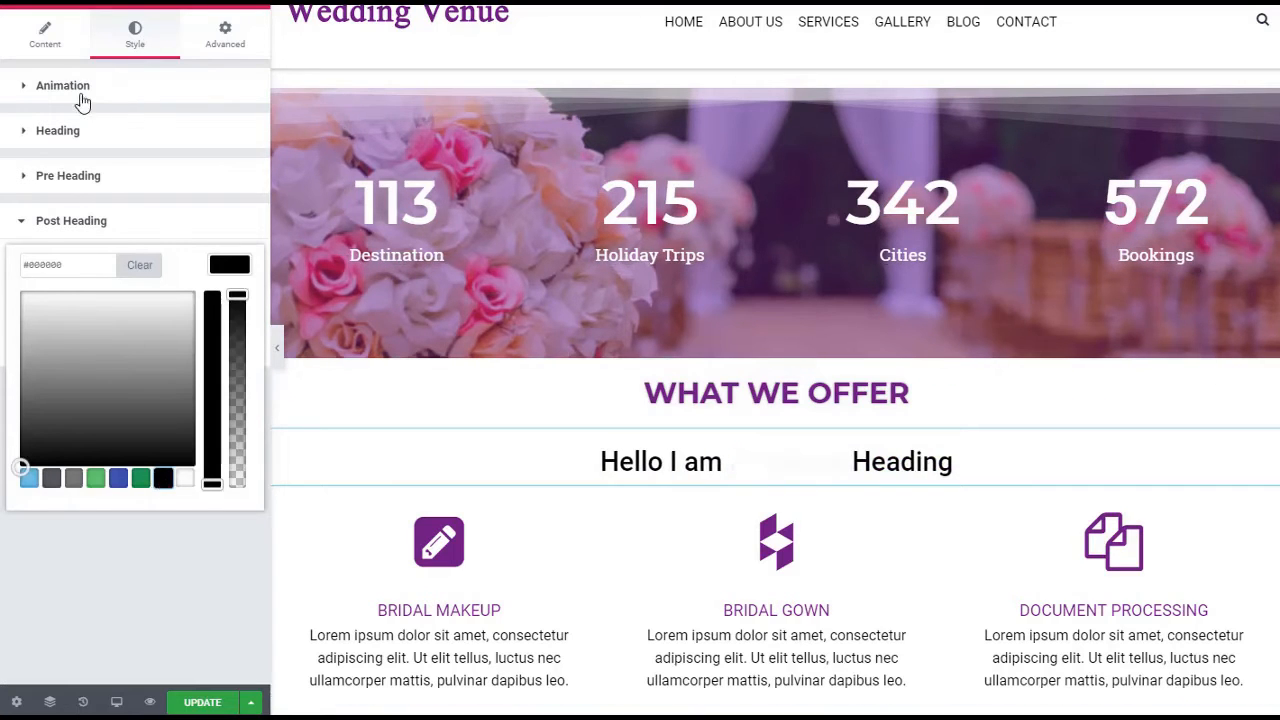
{"action": "left_click", "coordinate": [70, 88]}
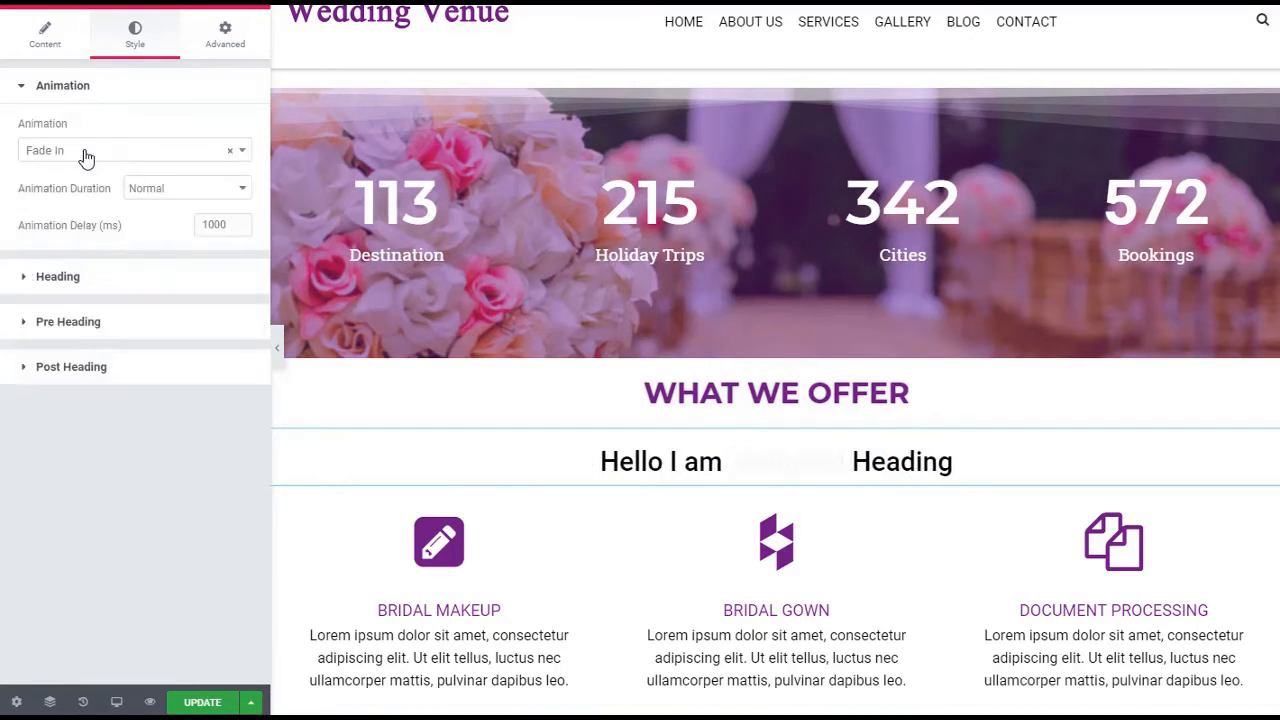
{"action": "left_click", "coordinate": [86, 155]}
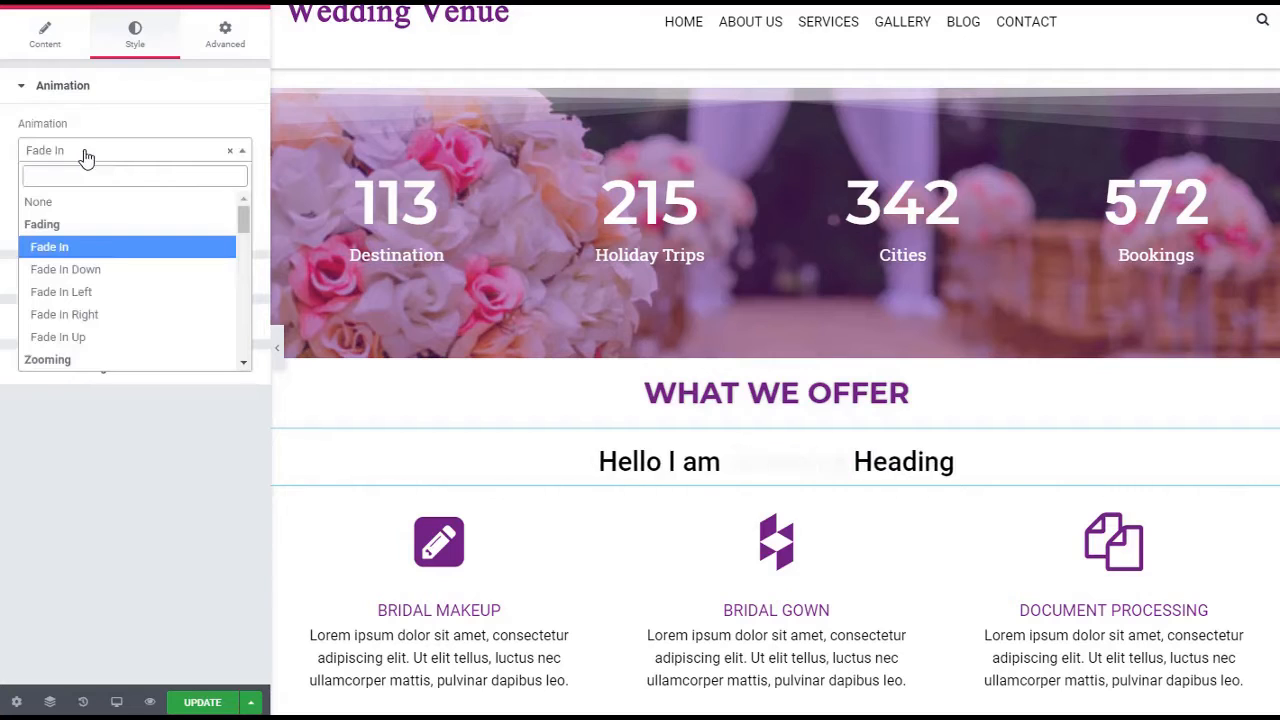
{"action": "mouse_move", "coordinate": [240, 219]}
{"action": "left_mouse_down"}
{"action": "mouse_move", "coordinate": [241, 272]}
{"action": "mouse_move", "coordinate": [240, 214]}
{"action": "left_mouse_up"}
{"action": "left_click", "coordinate": [203, 527]}
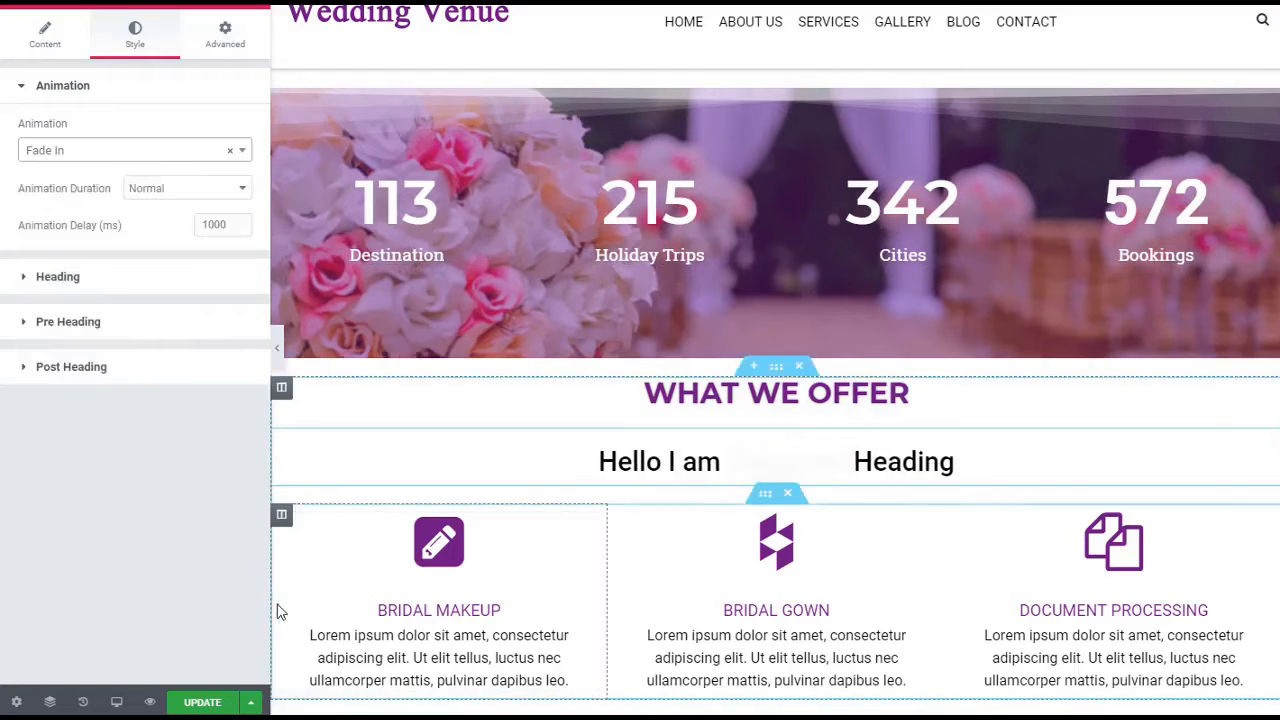
Add an Element Pack Circle Menu widget between the WHAT WE OFFER title and the animated heading, and preview its menu items
{"action": "left_click", "coordinate": [19, 3]}
{"action": "scroll", "coordinate": [145, 380], "scroll_direction": "down", "scroll_amount": 4}
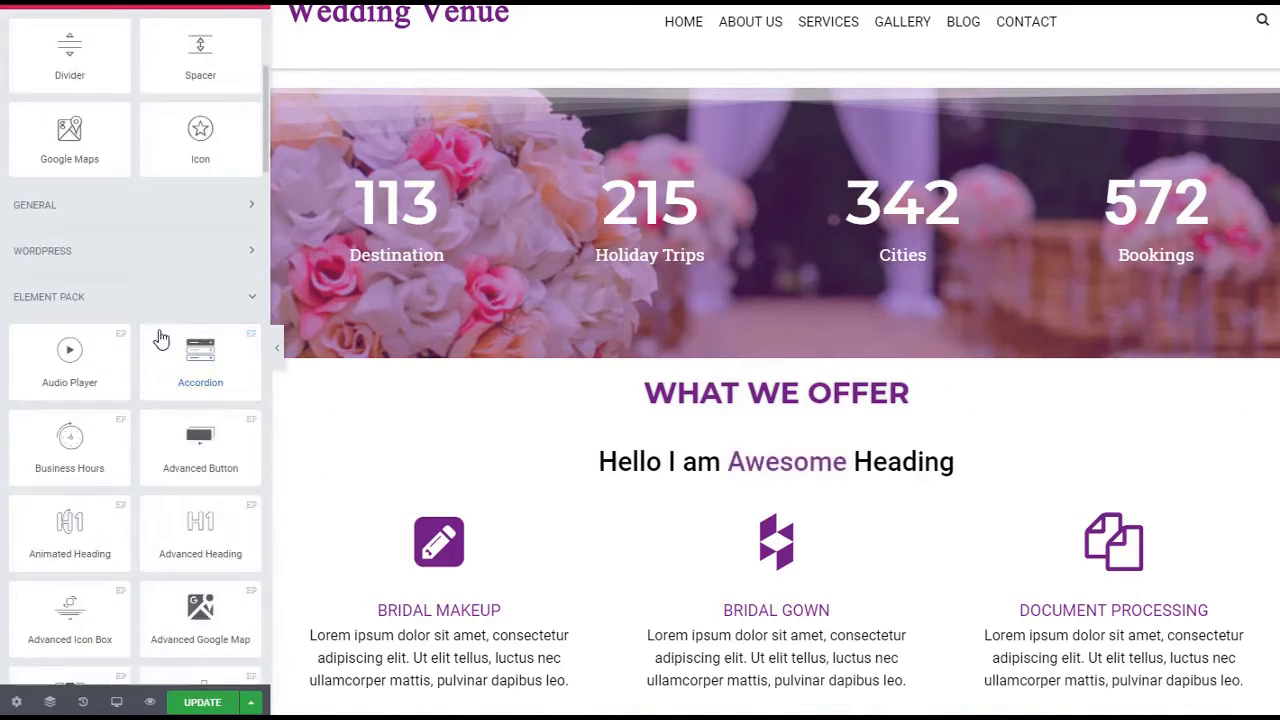
{"action": "scroll", "coordinate": [160, 340], "scroll_direction": "up", "scroll_amount": 4}
{"action": "left_click", "coordinate": [255, 104]}
{"action": "scroll", "coordinate": [75, 442], "scroll_direction": "down", "scroll_amount": 3}
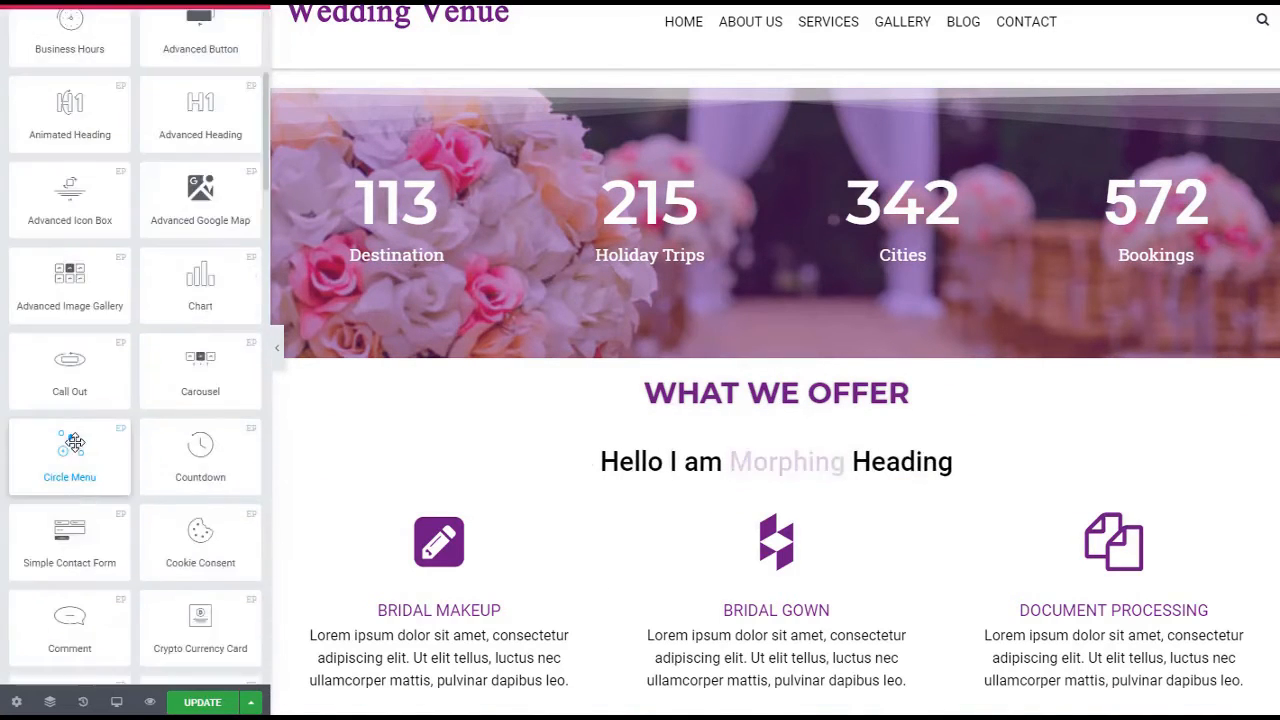
{"action": "left_click_drag", "start_coordinate": [57, 454], "coordinate": [822, 442]}
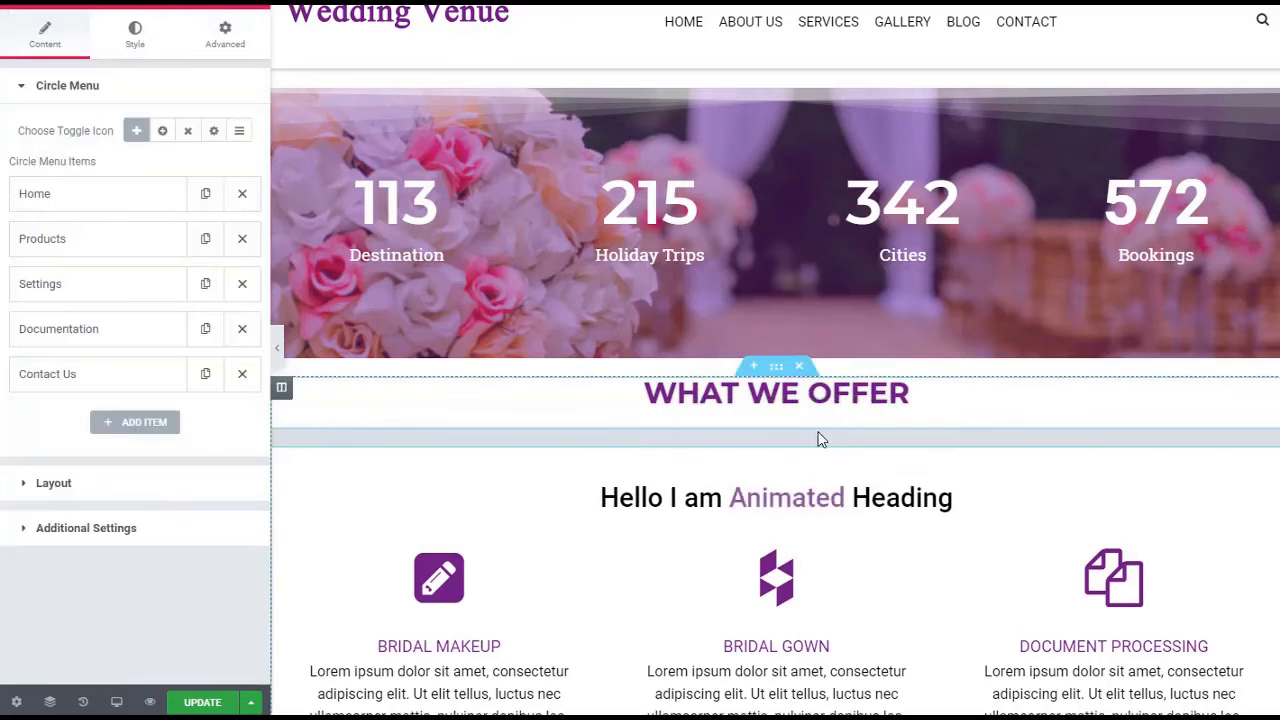
{"action": "left_click", "coordinate": [290, 460]}
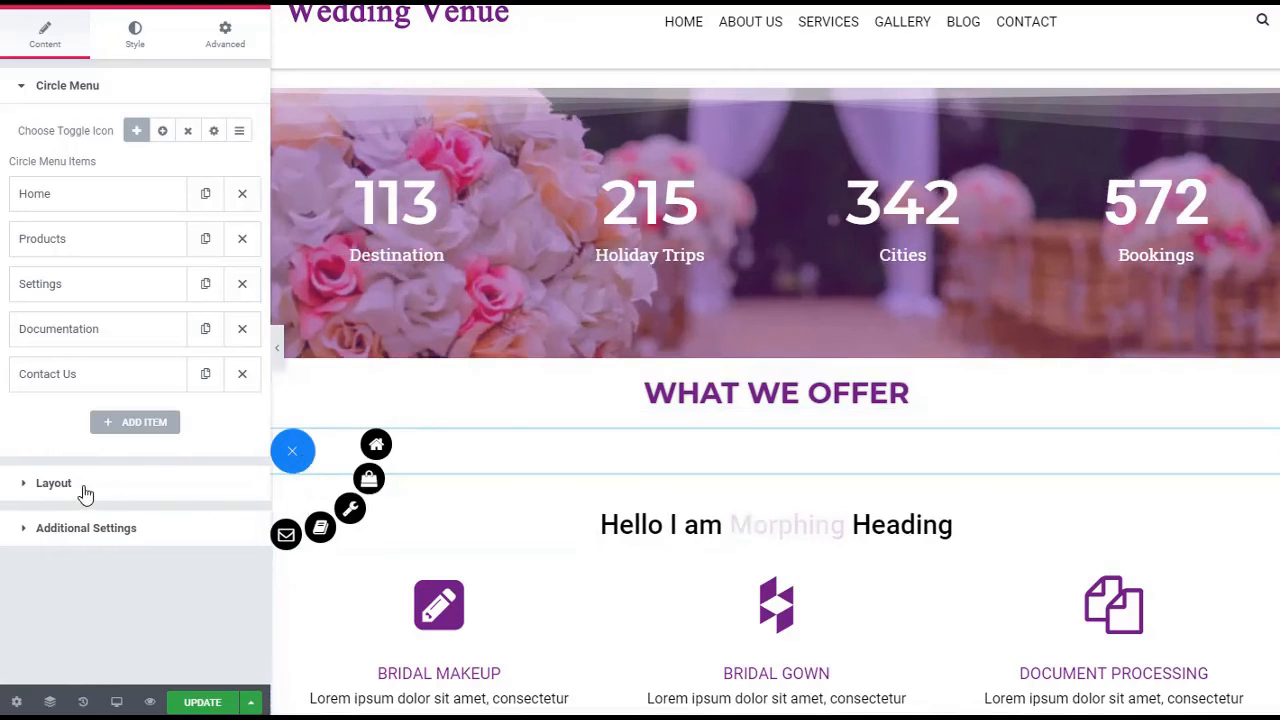
Try the Top Left toggle icon position for the circle menu and check it against the page header
{"action": "left_click", "coordinate": [73, 491]}
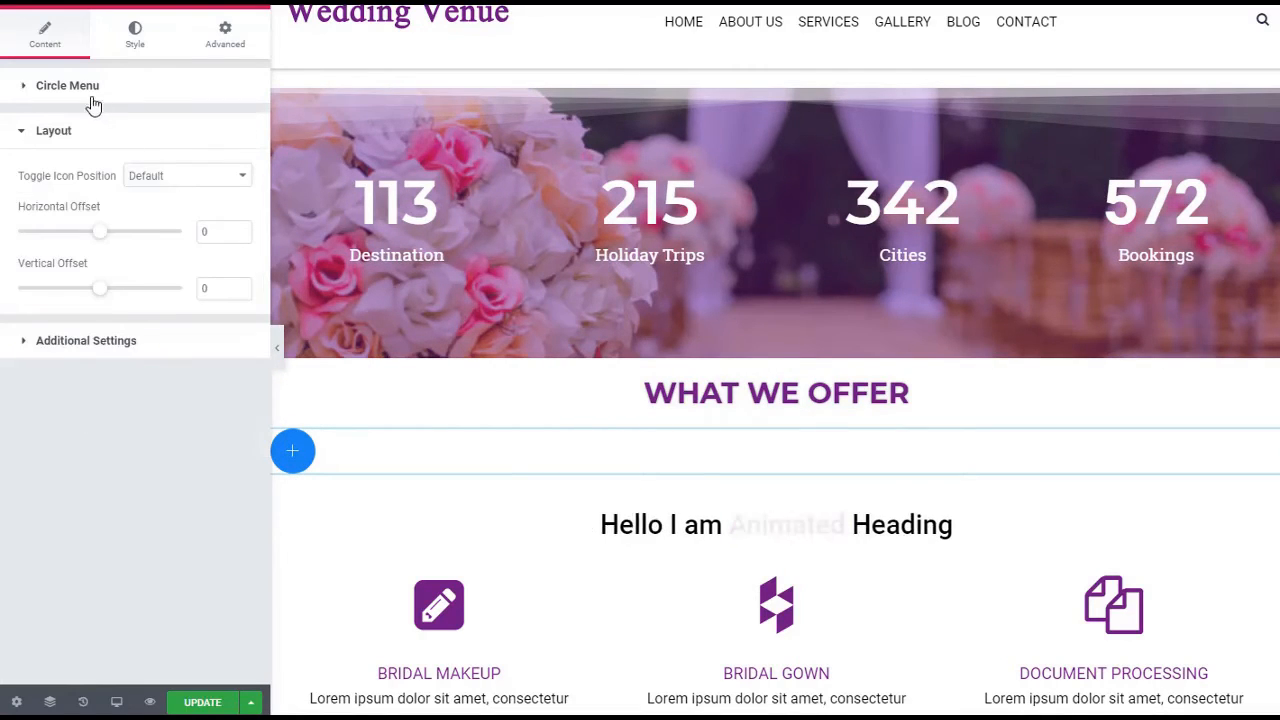
{"action": "left_click", "coordinate": [204, 178]}
{"action": "left_click", "coordinate": [150, 223]}
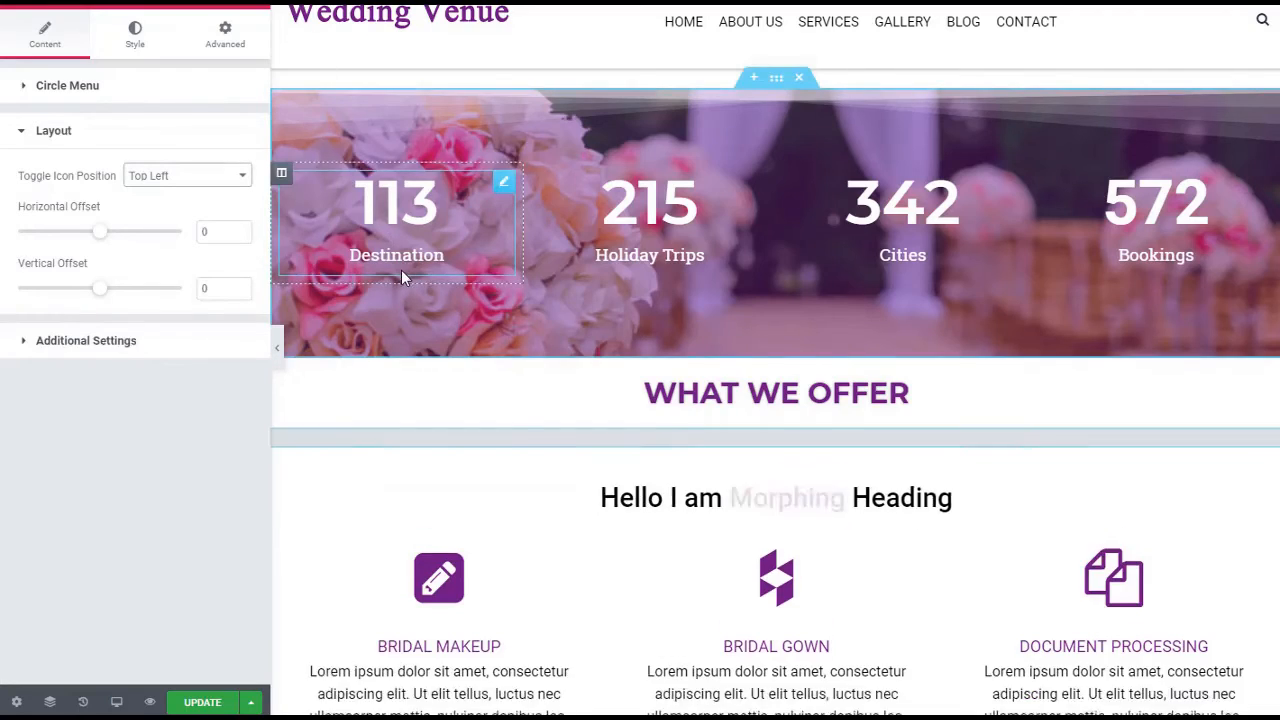
{"action": "scroll", "coordinate": [401, 270], "scroll_direction": "down", "scroll_amount": 10}
{"action": "scroll", "coordinate": [378, 230], "scroll_direction": "up", "scroll_amount": 10}
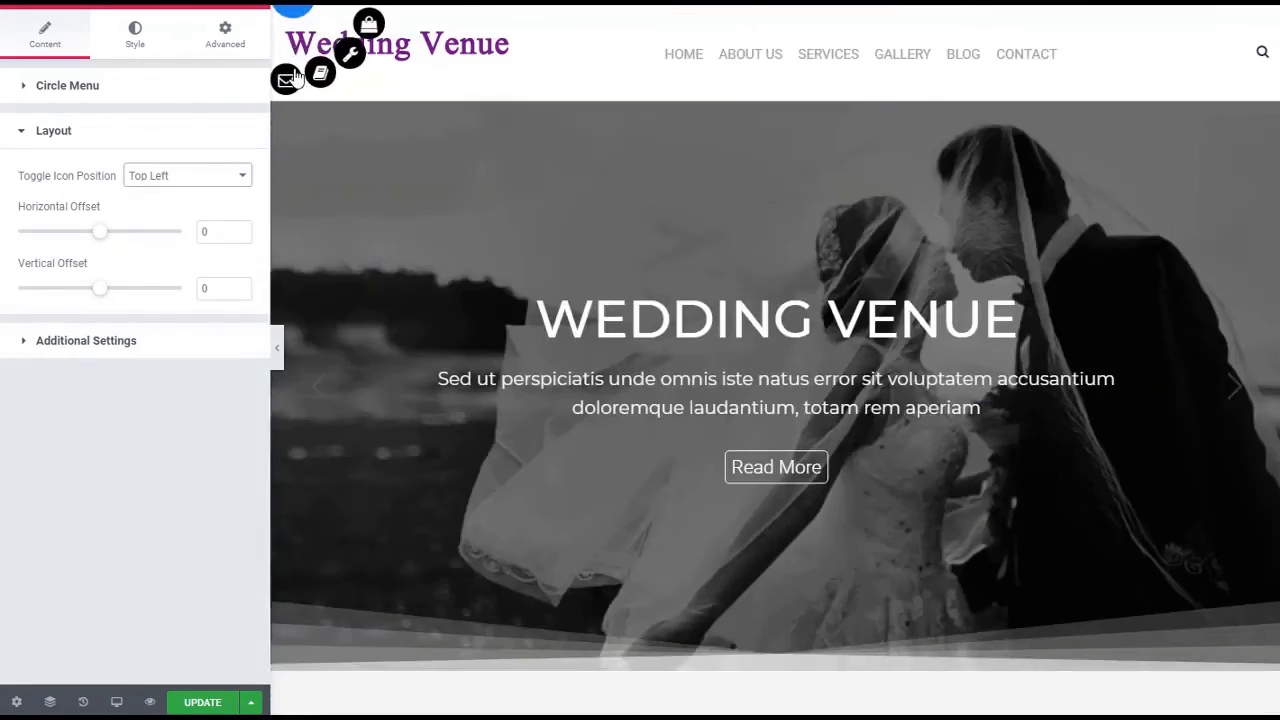
{"action": "scroll", "coordinate": [395, 232], "scroll_direction": "down", "scroll_amount": 6}
{"action": "scroll", "coordinate": [395, 232], "scroll_direction": "up", "scroll_amount": 7}
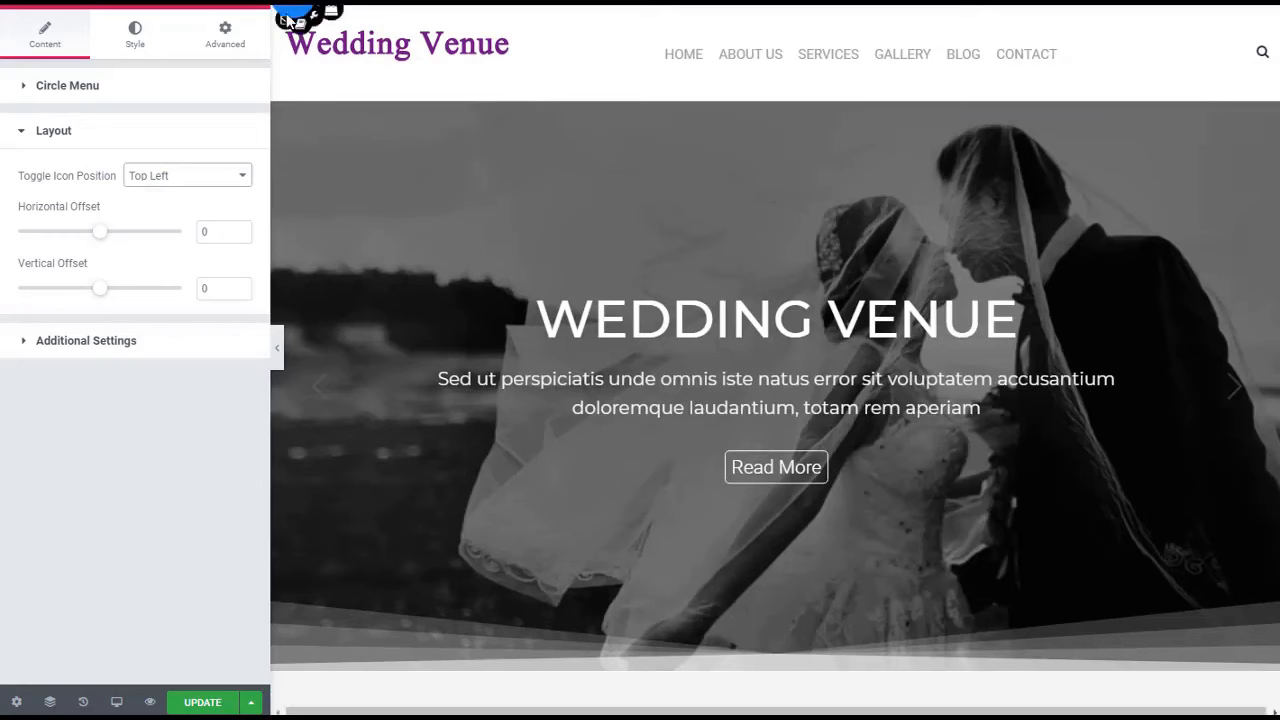
Set the circle menu's toggle icon position to Center Left and its menu direction to Right
{"action": "left_click", "coordinate": [206, 177]}
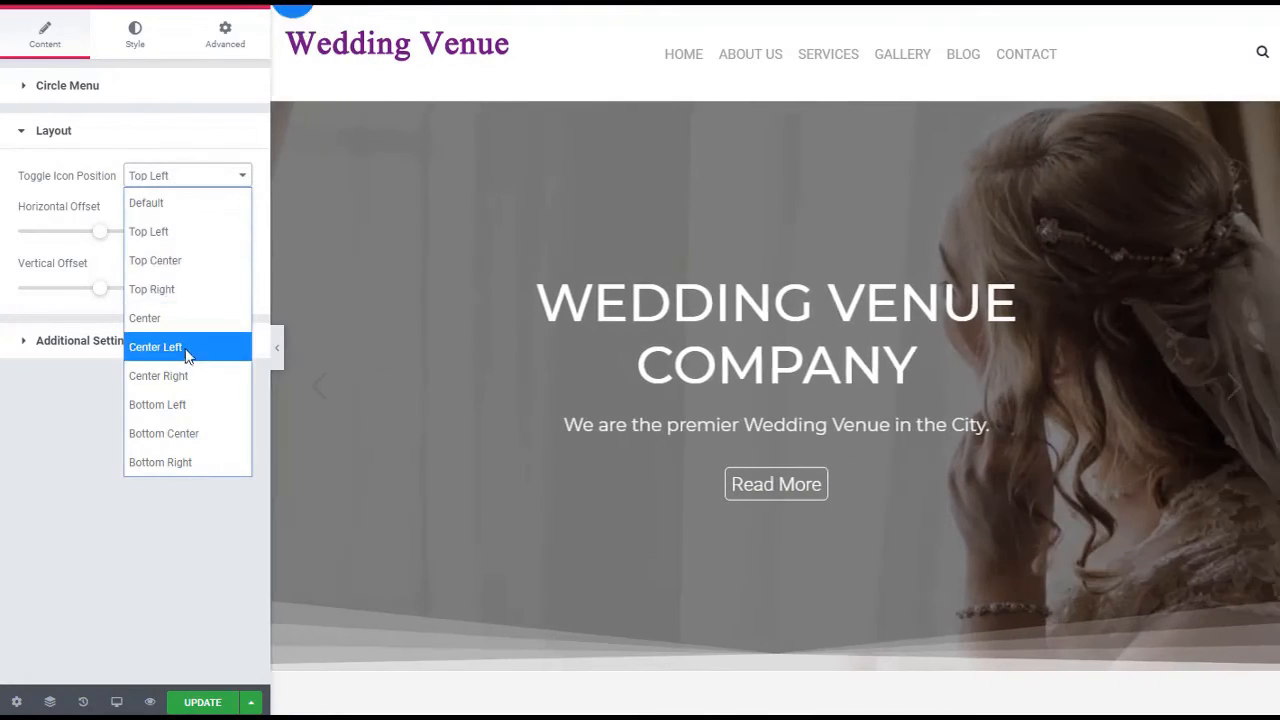
{"action": "left_click", "coordinate": [185, 347]}
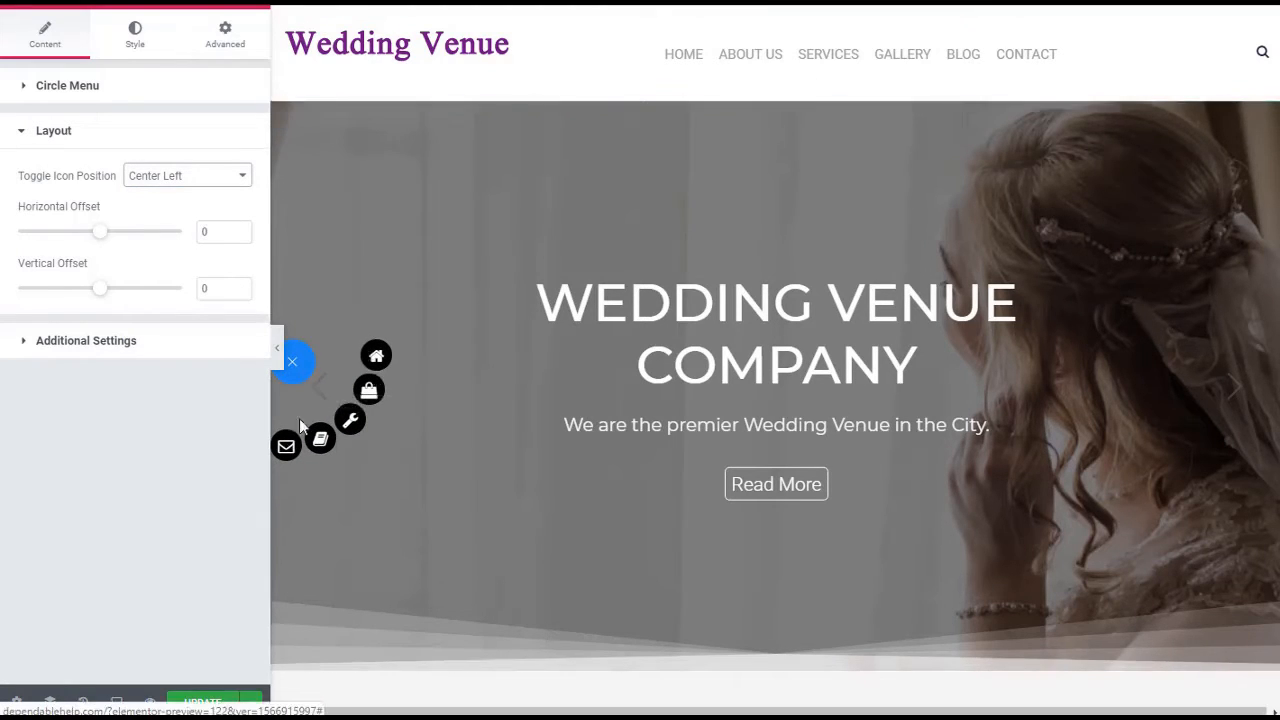
{"action": "left_click", "coordinate": [166, 348]}
{"action": "left_click", "coordinate": [218, 228]}
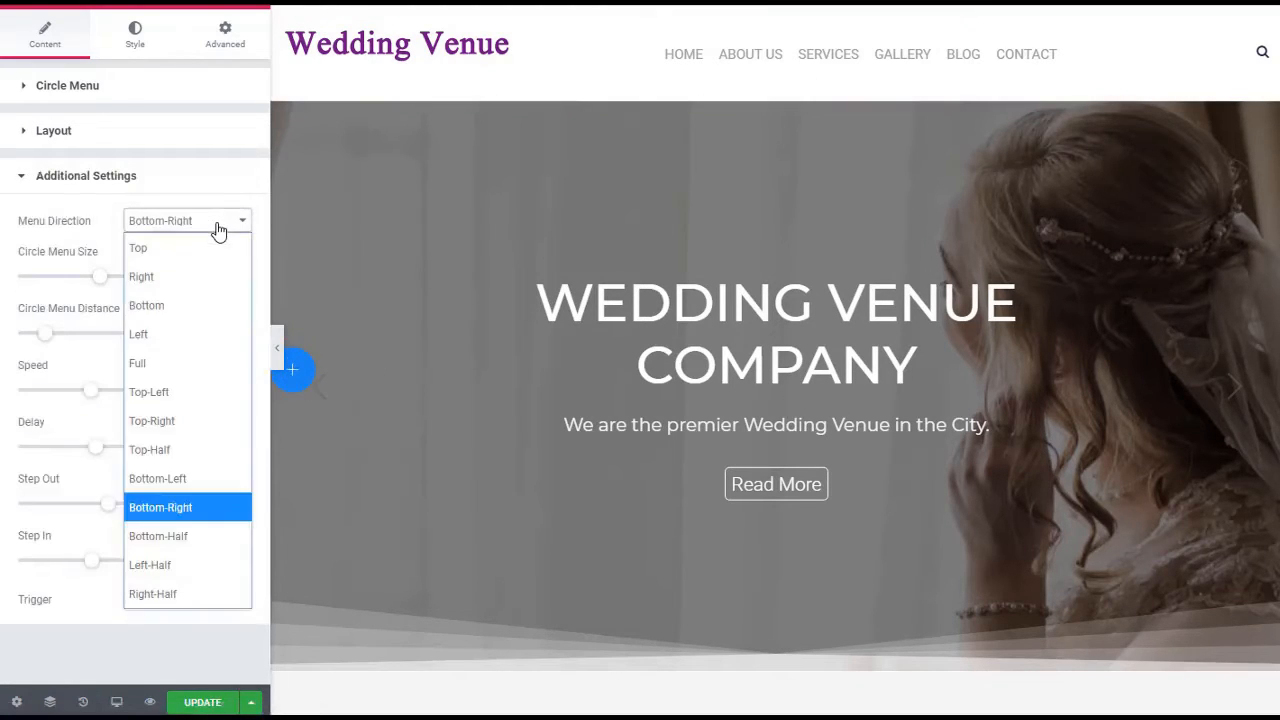
{"action": "left_click", "coordinate": [185, 272]}
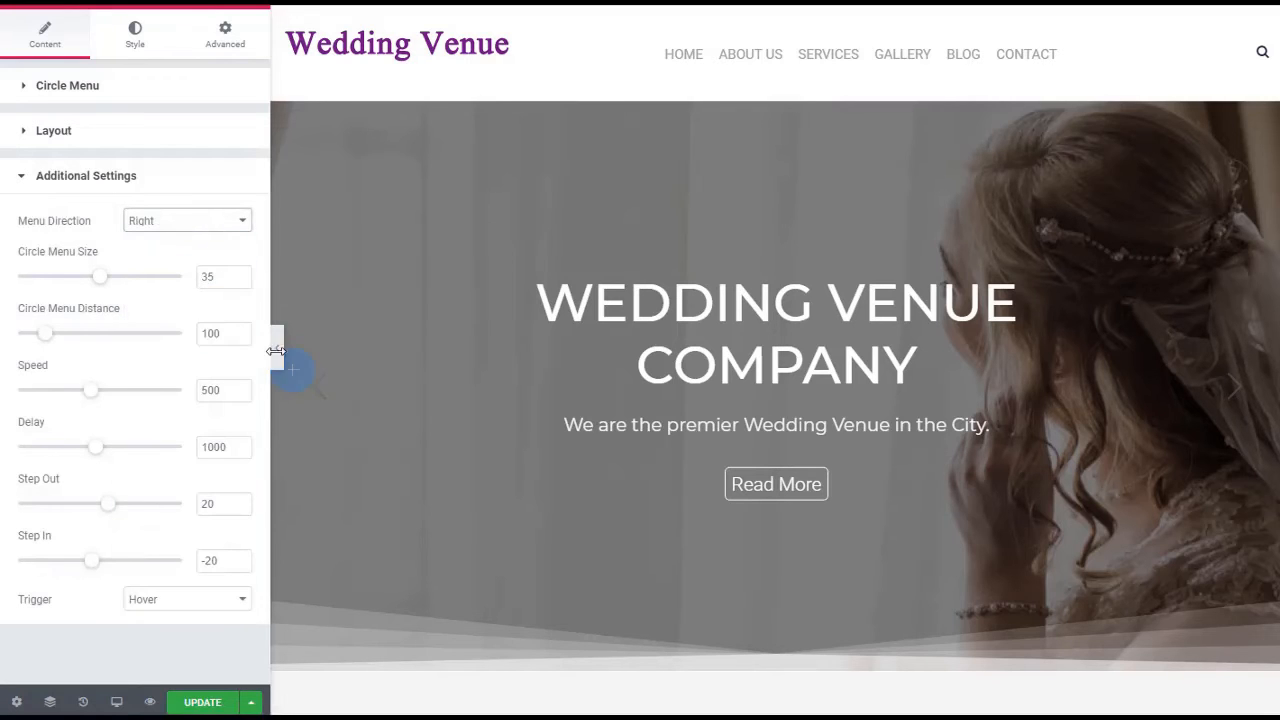
{"action": "mouse_move", "coordinate": [294, 372]}
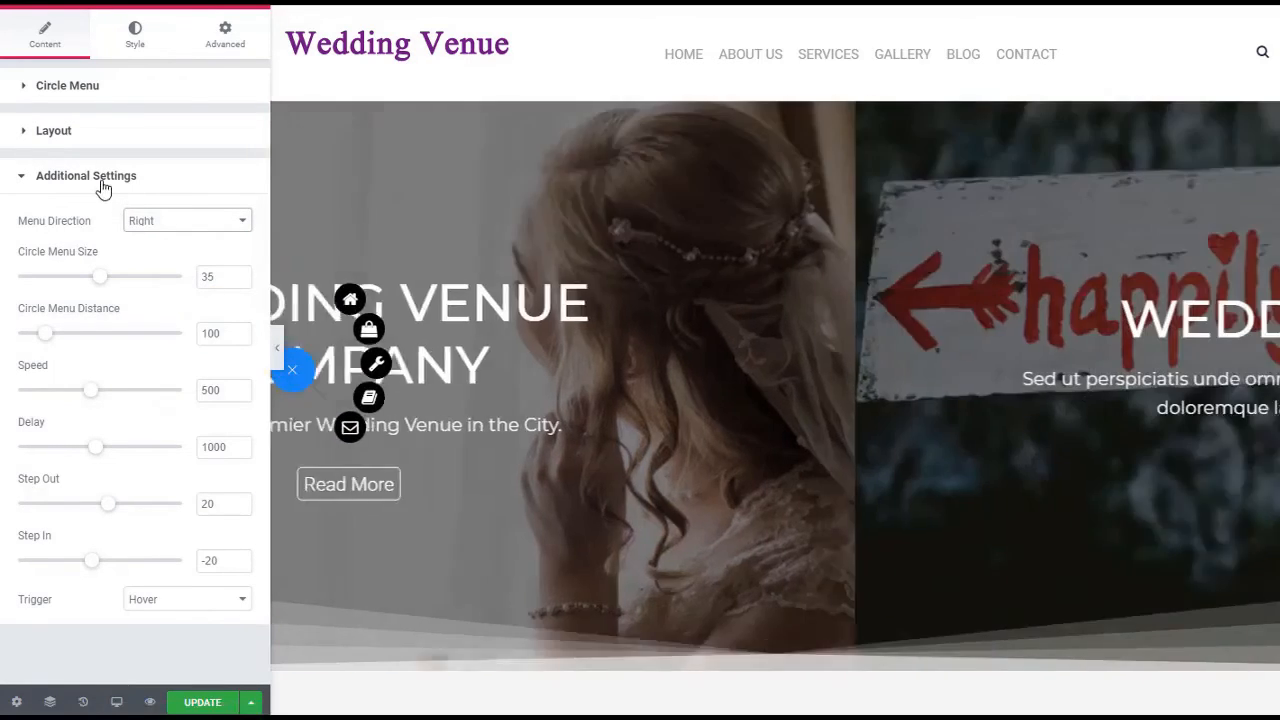
{"action": "left_click", "coordinate": [100, 186]}
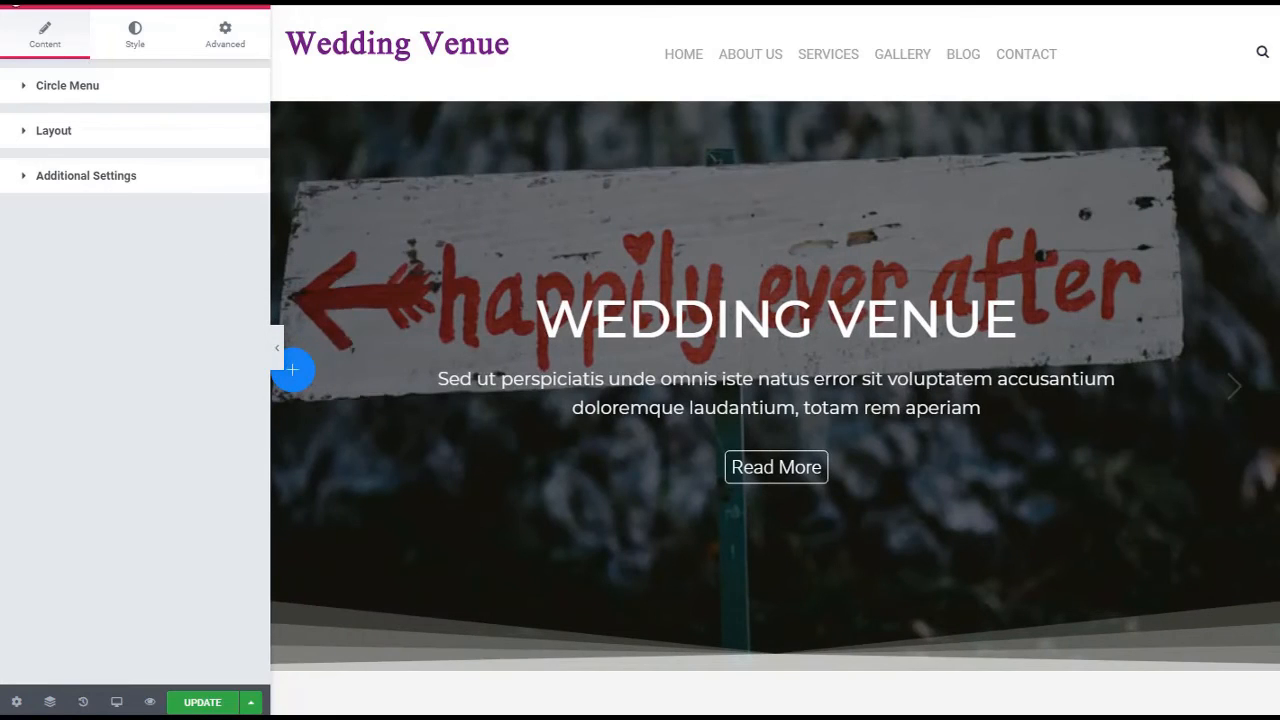
Add an Element Pack Flip Box widget below the Know How button and preview its flip effect
{"action": "left_click", "coordinate": [15, 3]}
{"action": "left_click", "coordinate": [15, 3]}
{"action": "scroll", "coordinate": [178, 268], "scroll_direction": "down", "scroll_amount": 8}
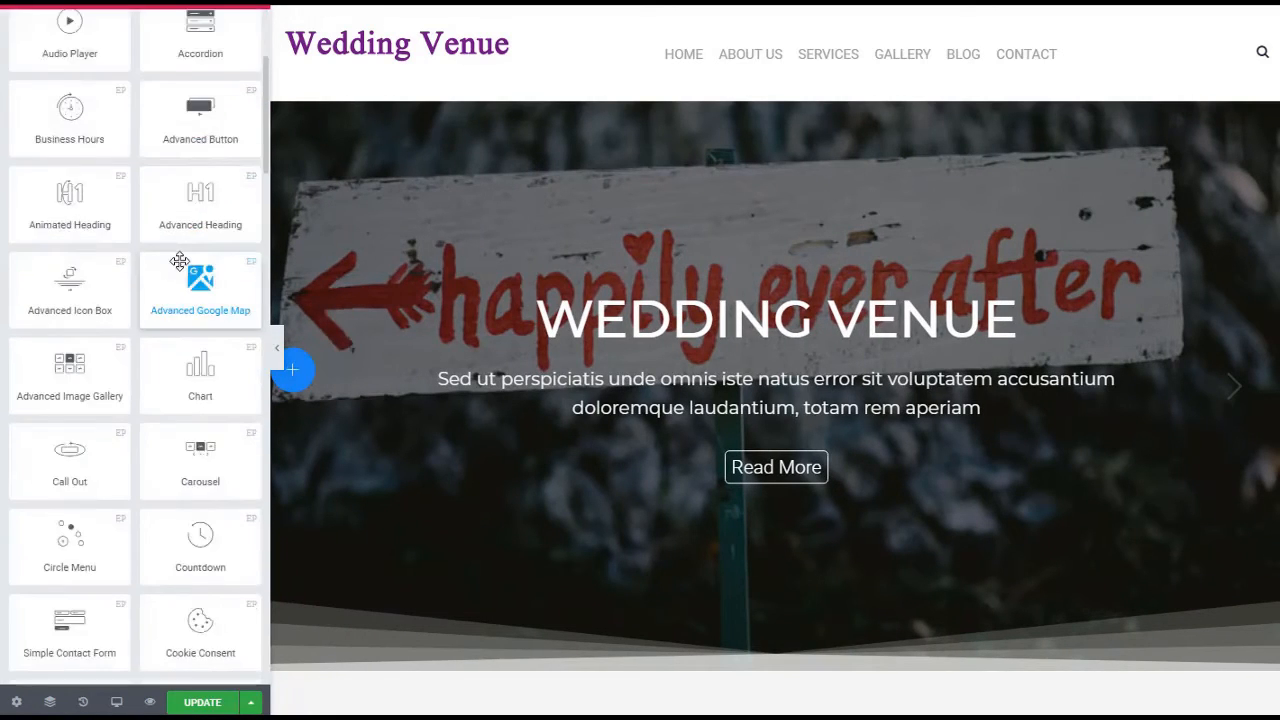
{"action": "scroll", "coordinate": [180, 263], "scroll_direction": "down", "scroll_amount": 2}
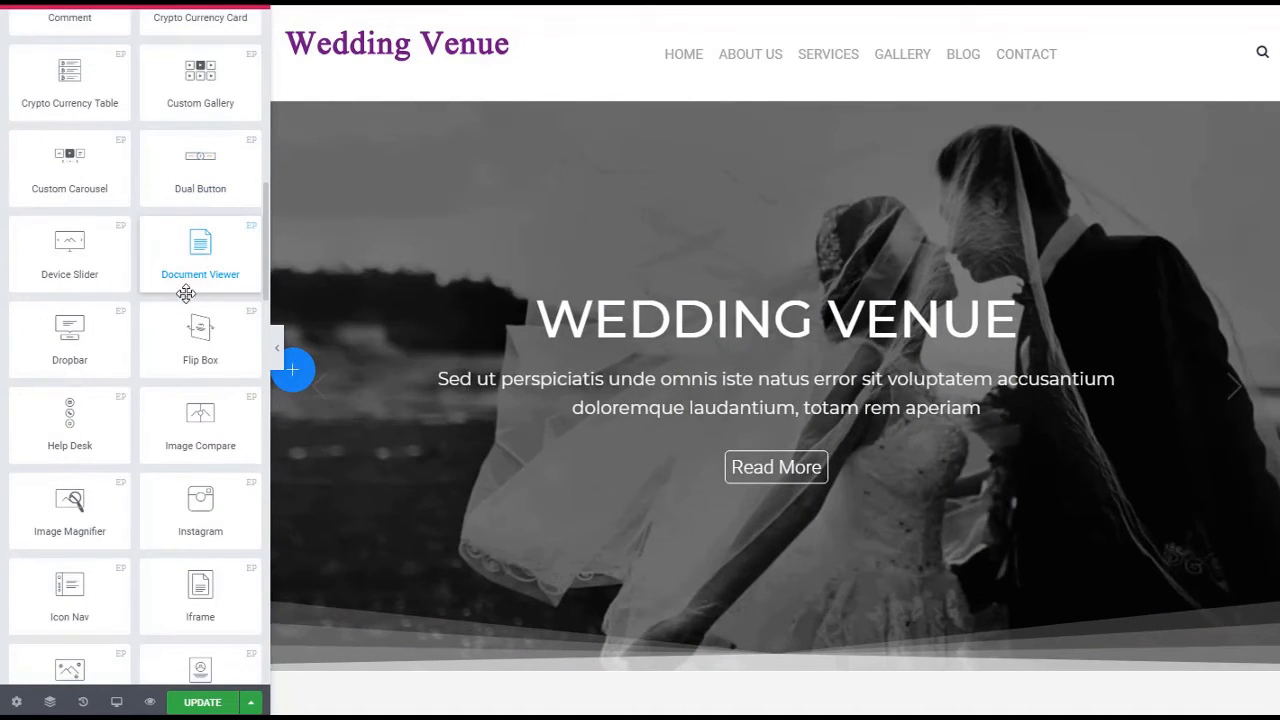
{"action": "scroll", "coordinate": [463, 385], "scroll_direction": "down", "scroll_amount": 7}
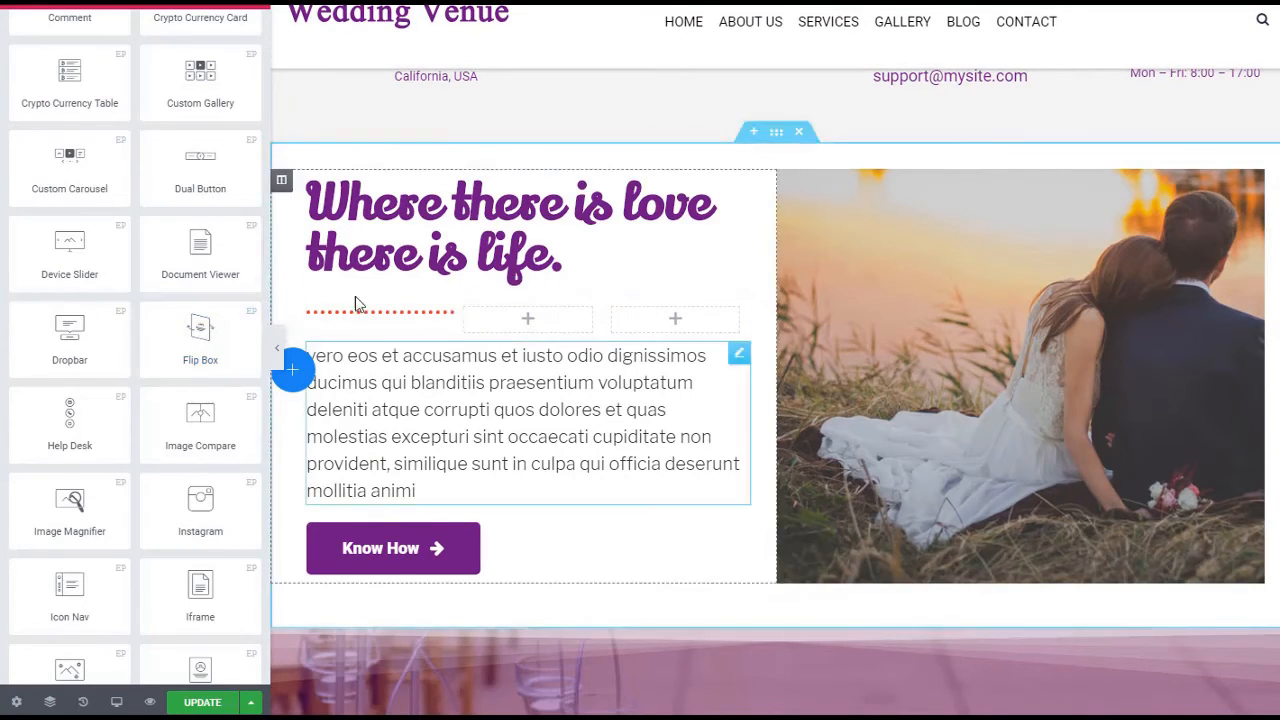
{"action": "left_click_drag", "start_coordinate": [196, 329], "coordinate": [520, 568]}
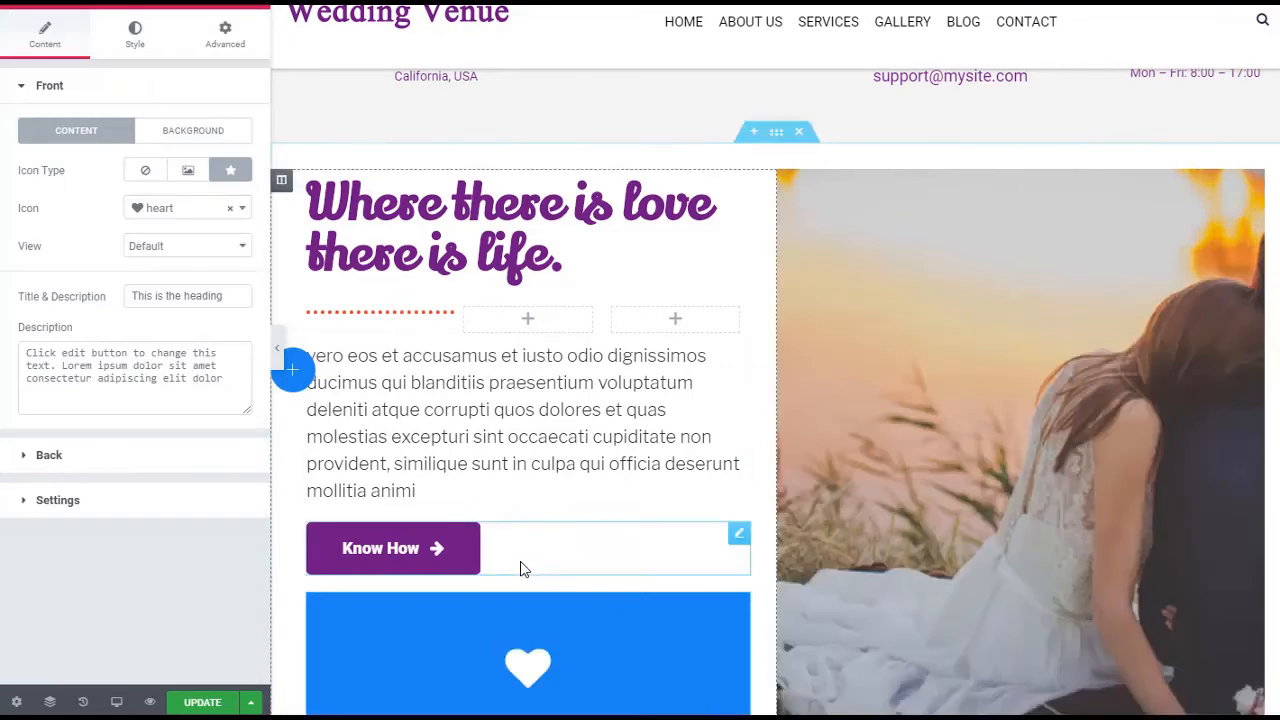
{"action": "scroll", "coordinate": [573, 520], "scroll_direction": "down", "scroll_amount": 3}
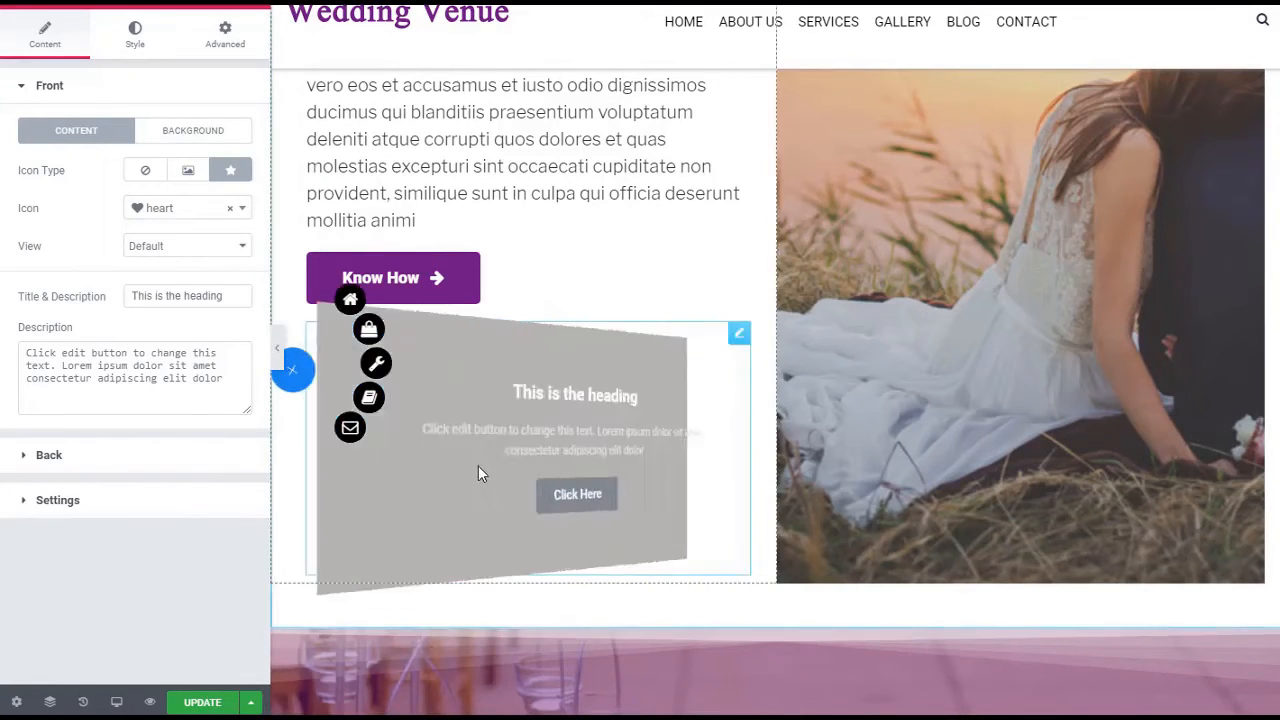
Give the flip box's front a classic background with the couple photo pic9-1.jpg from the media library
{"action": "left_click", "coordinate": [187, 135]}
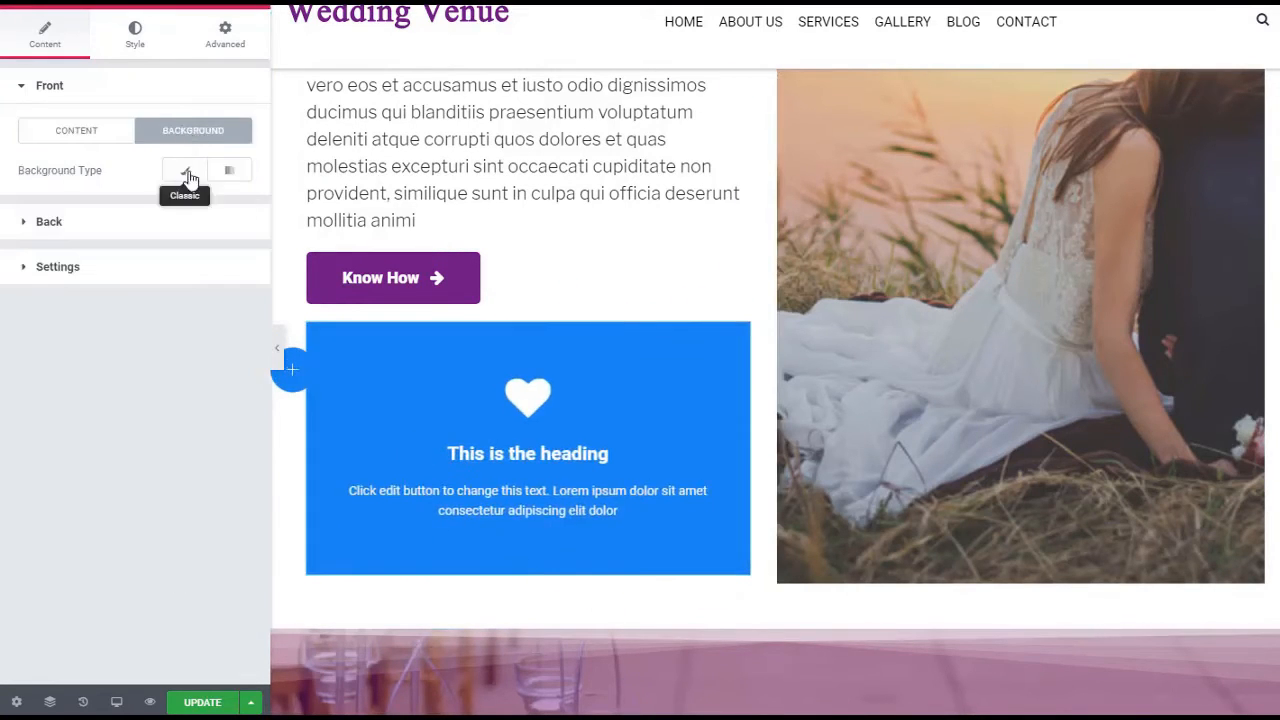
{"action": "left_click", "coordinate": [183, 172]}
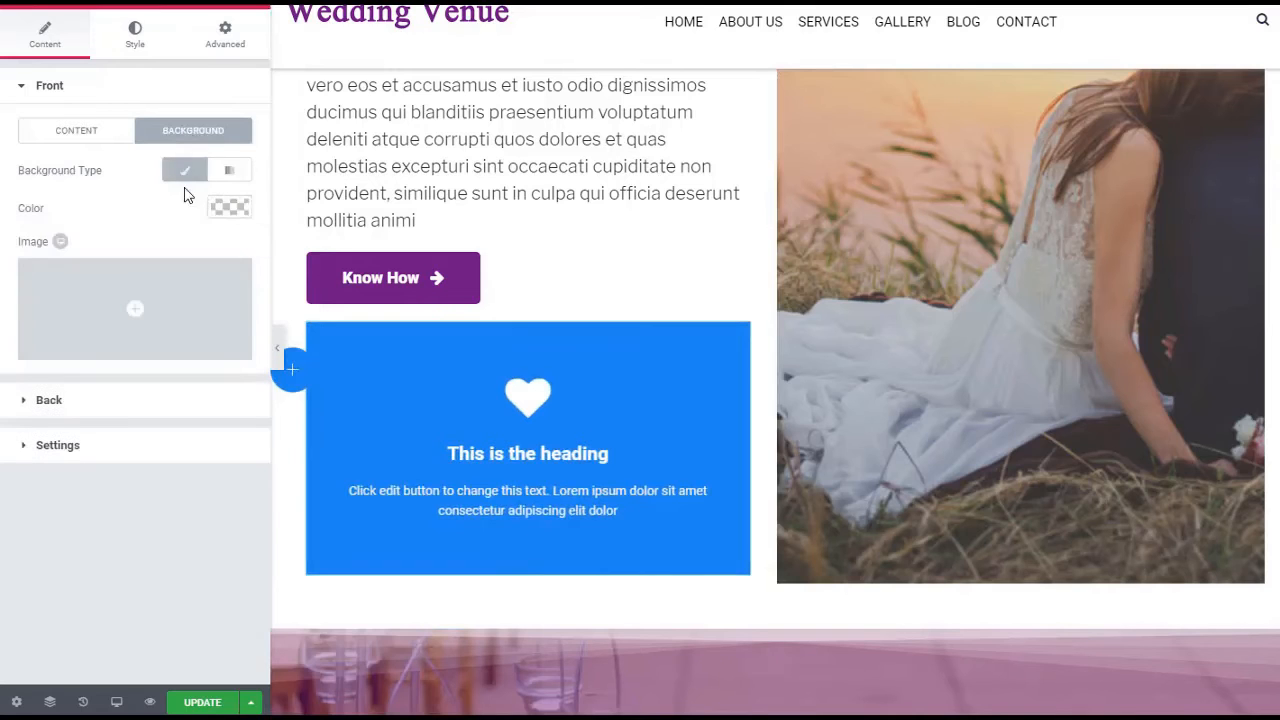
{"action": "left_click", "coordinate": [117, 309]}
{"action": "left_click", "coordinate": [503, 200]}
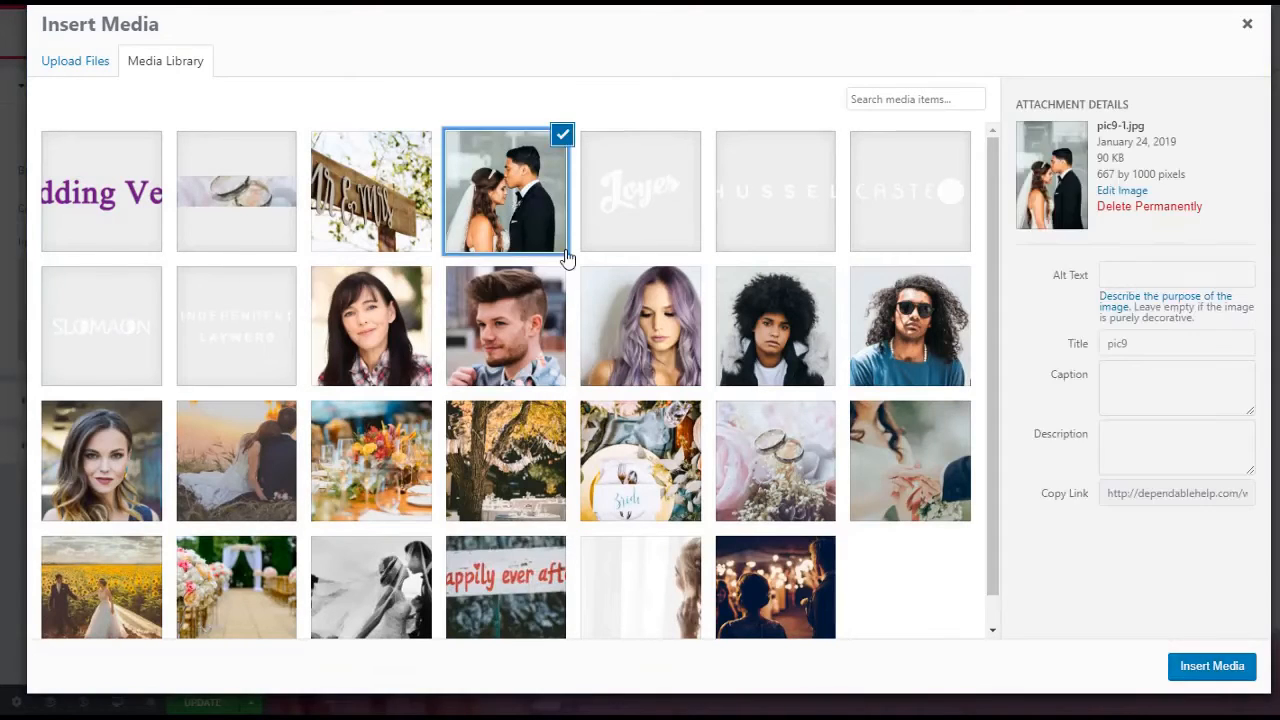
{"action": "left_click", "coordinate": [1190, 668]}
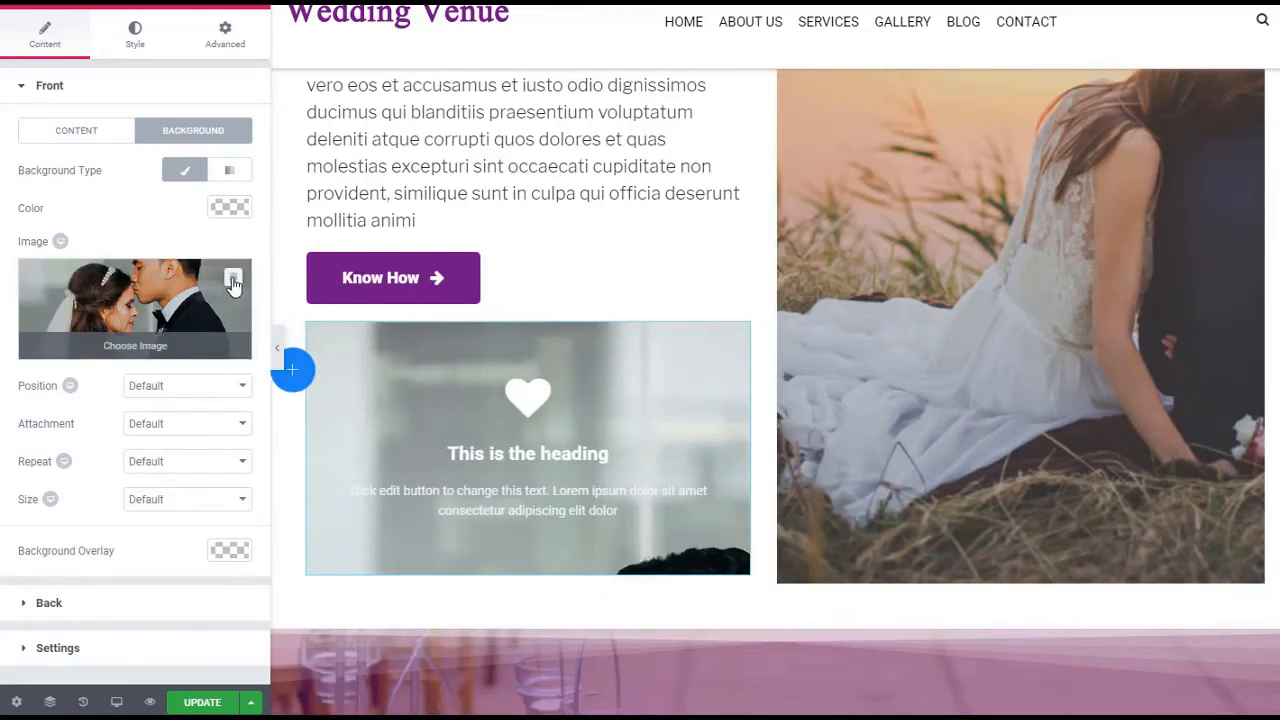
Replace the flip box's front background image with the portrait of the woman with purple hair
{"action": "left_click", "coordinate": [233, 288]}
{"action": "left_click", "coordinate": [398, 302]}
{"action": "left_click", "coordinate": [1202, 656]}
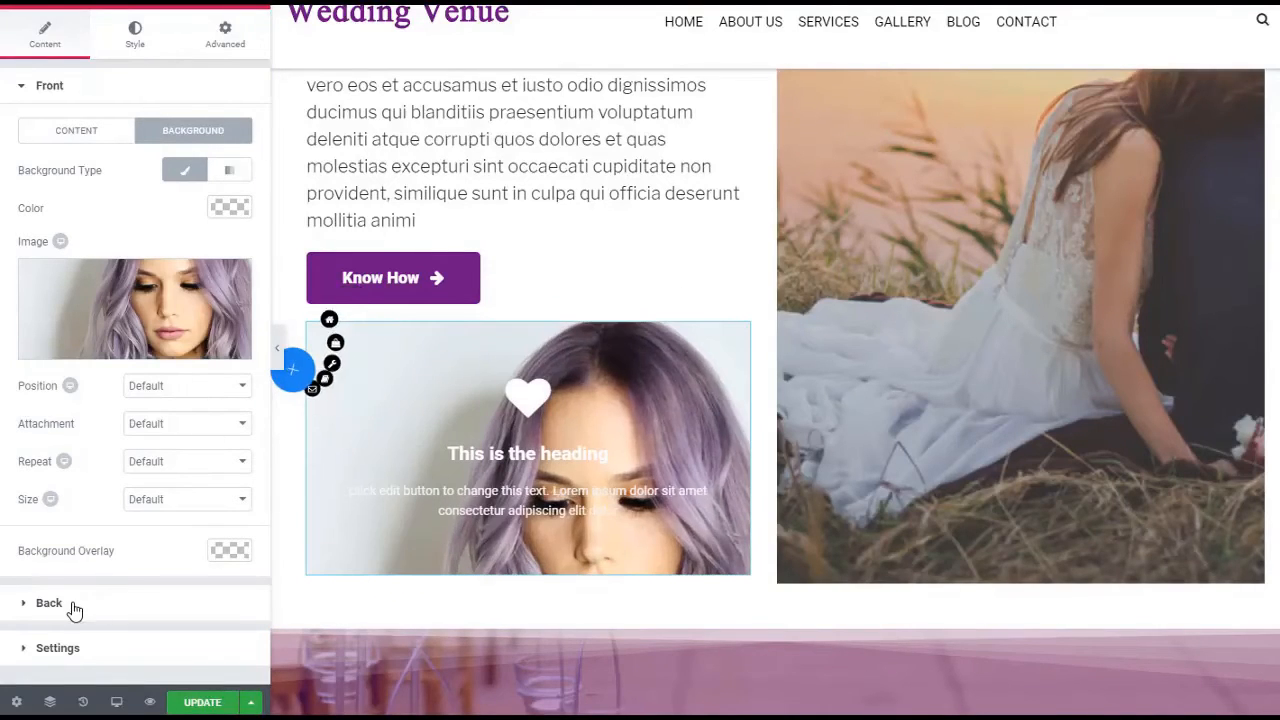
Give the flip box's back a classic background and try black #000000 and red #e02f2f as its color
{"action": "left_click", "coordinate": [76, 606]}
{"action": "left_click", "coordinate": [180, 180]}
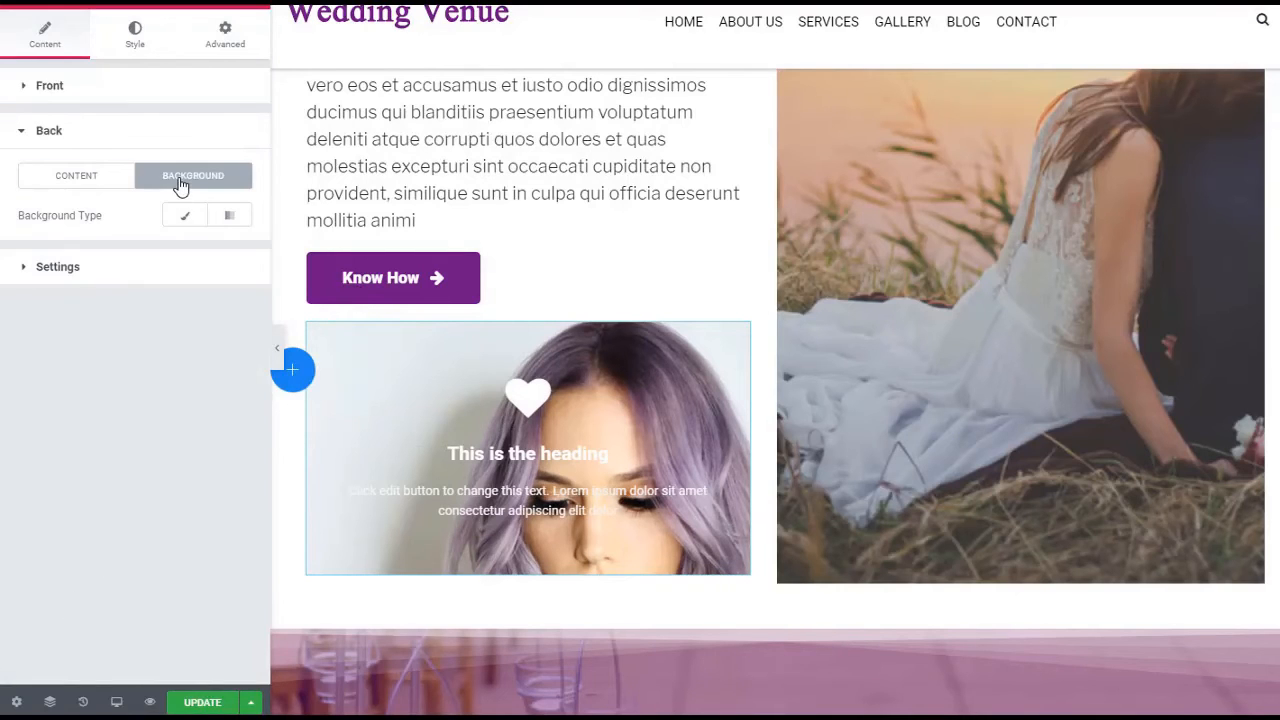
{"action": "left_click", "coordinate": [186, 217]}
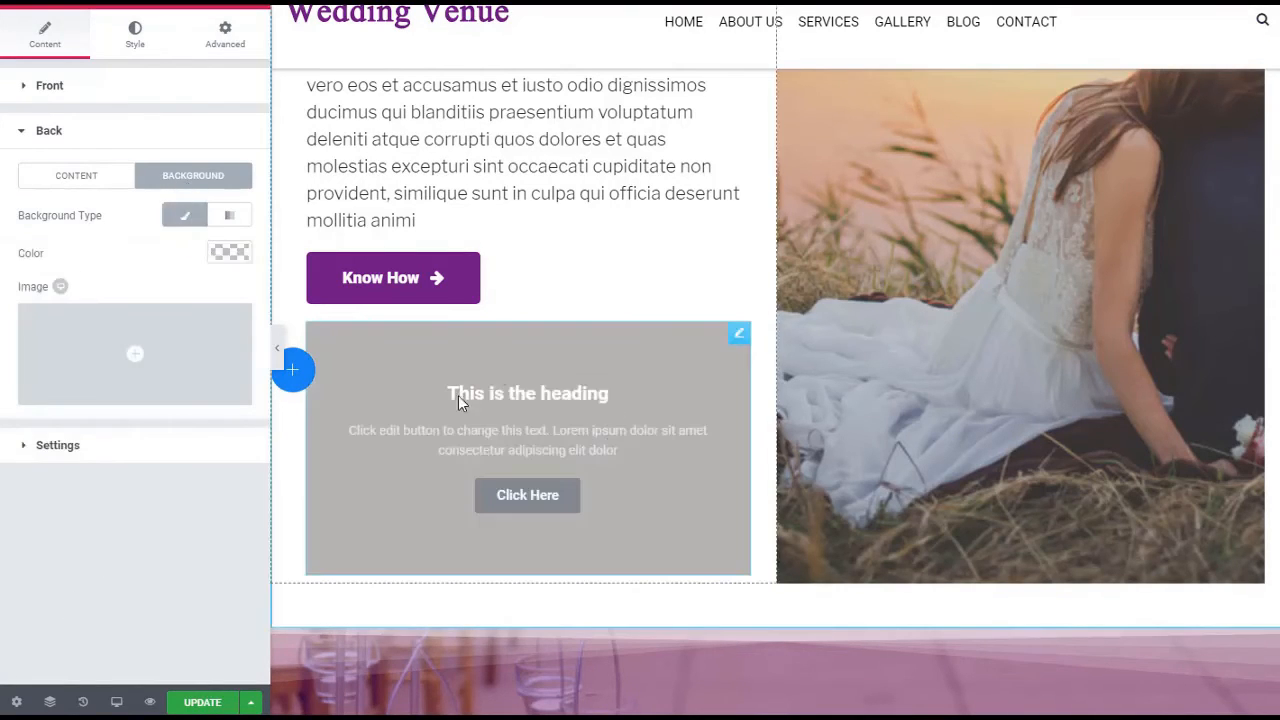
{"action": "left_click", "coordinate": [218, 253]}
{"action": "left_click_drag", "start_coordinate": [92, 342], "coordinate": [16, 275]}
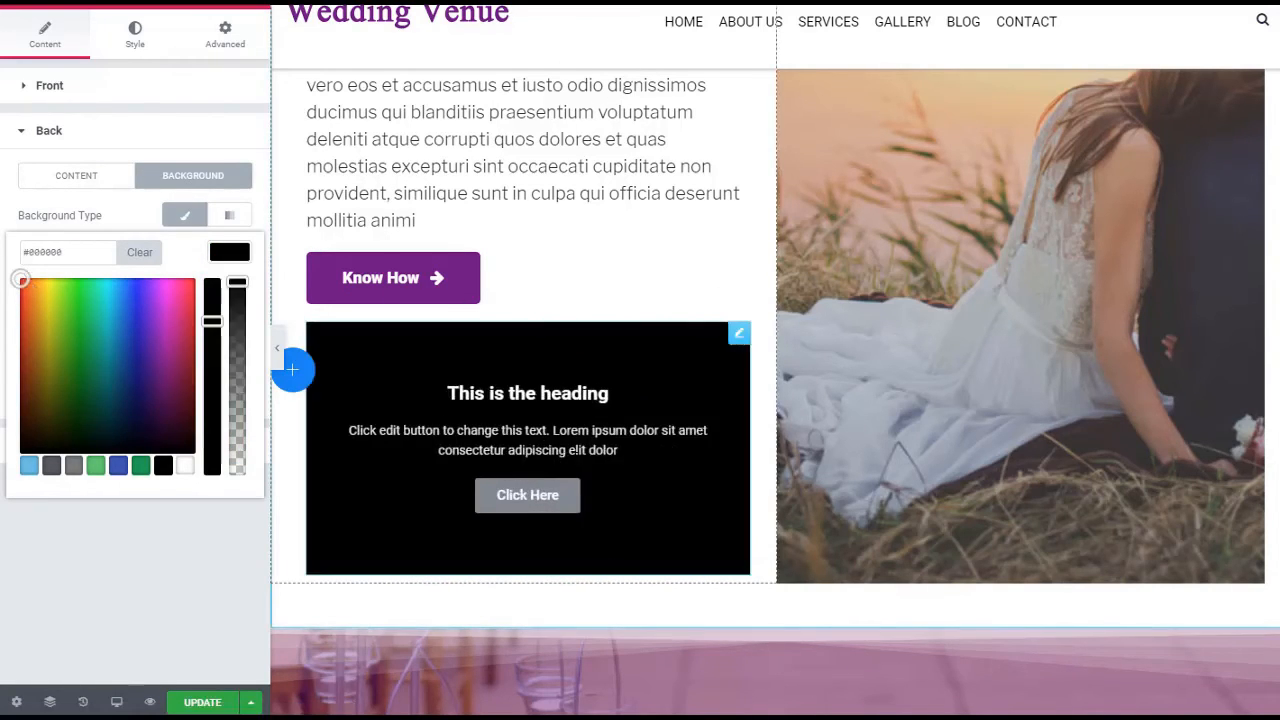
{"action": "left_click", "coordinate": [37, 297]}
{"action": "left_click_drag", "start_coordinate": [37, 297], "coordinate": [20, 300]}
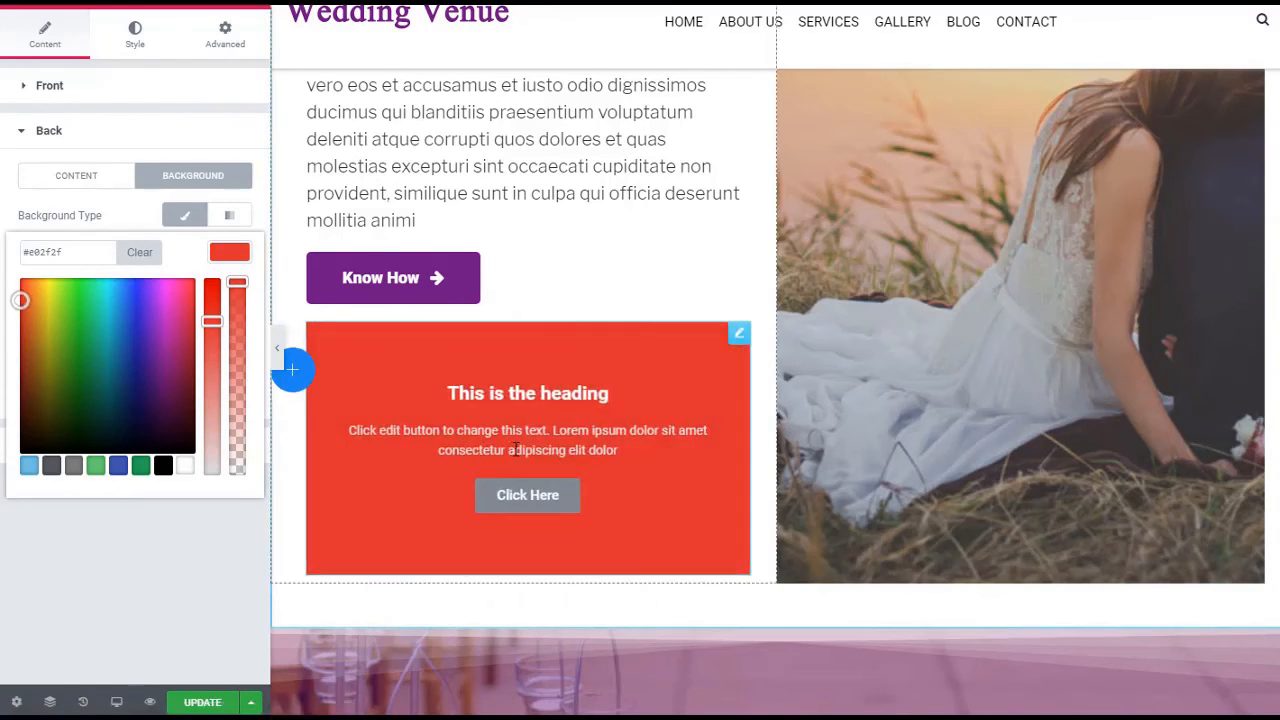
Try blue #2339b2 as the back background color and preview the flip
{"action": "left_click", "coordinate": [127, 329]}
{"action": "left_click", "coordinate": [133, 331]}
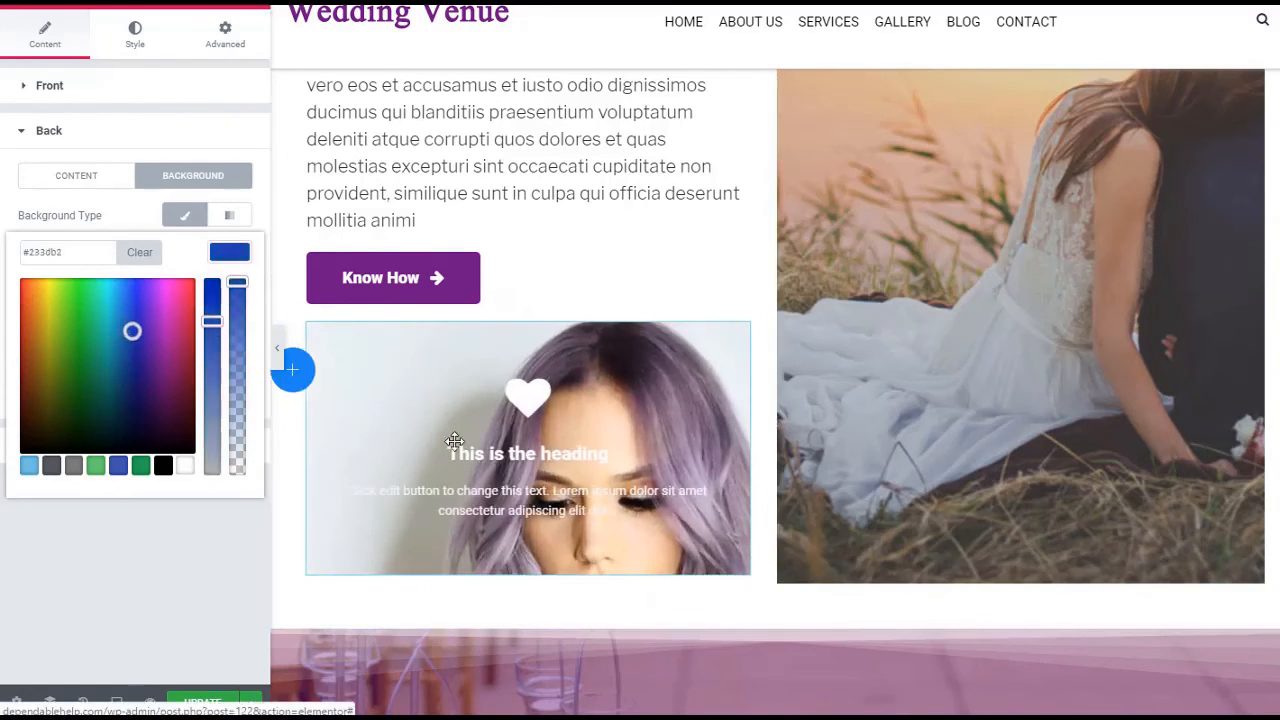
{"action": "mouse_move", "coordinate": [518, 470]}
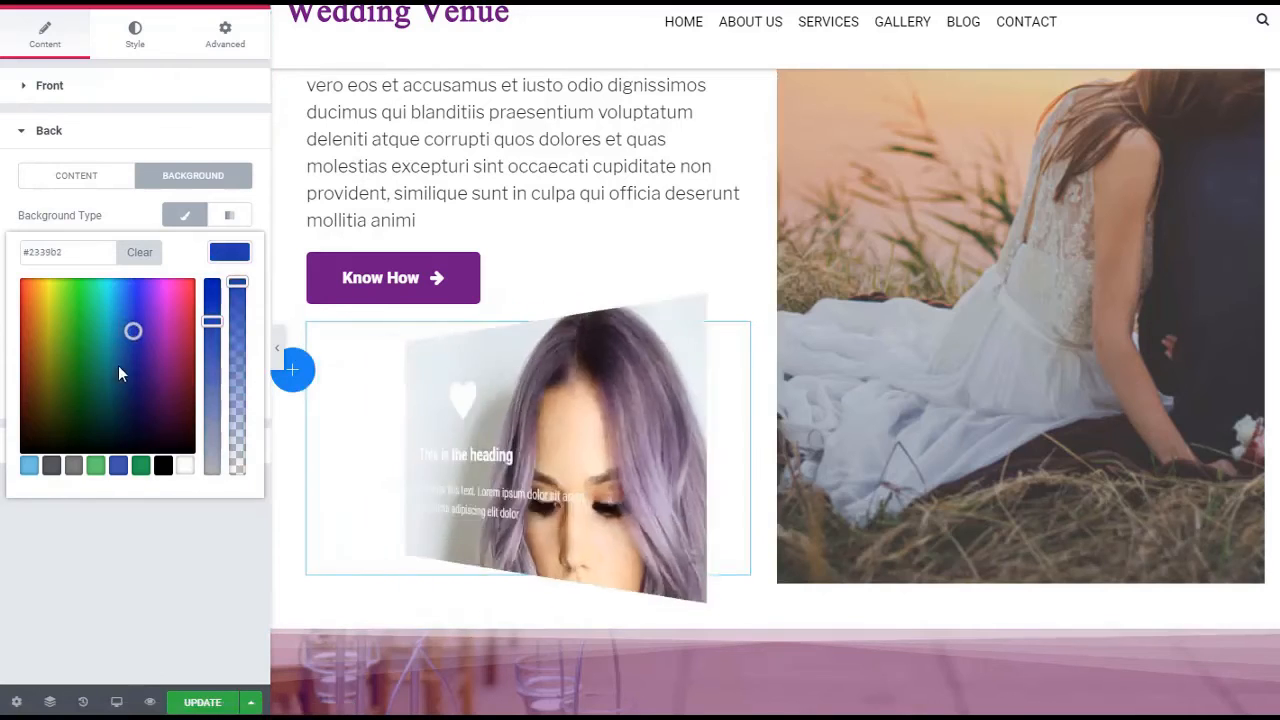
Set the flip box's back background color to green #48a521 and preview the flip
{"action": "left_click", "coordinate": [70, 340]}
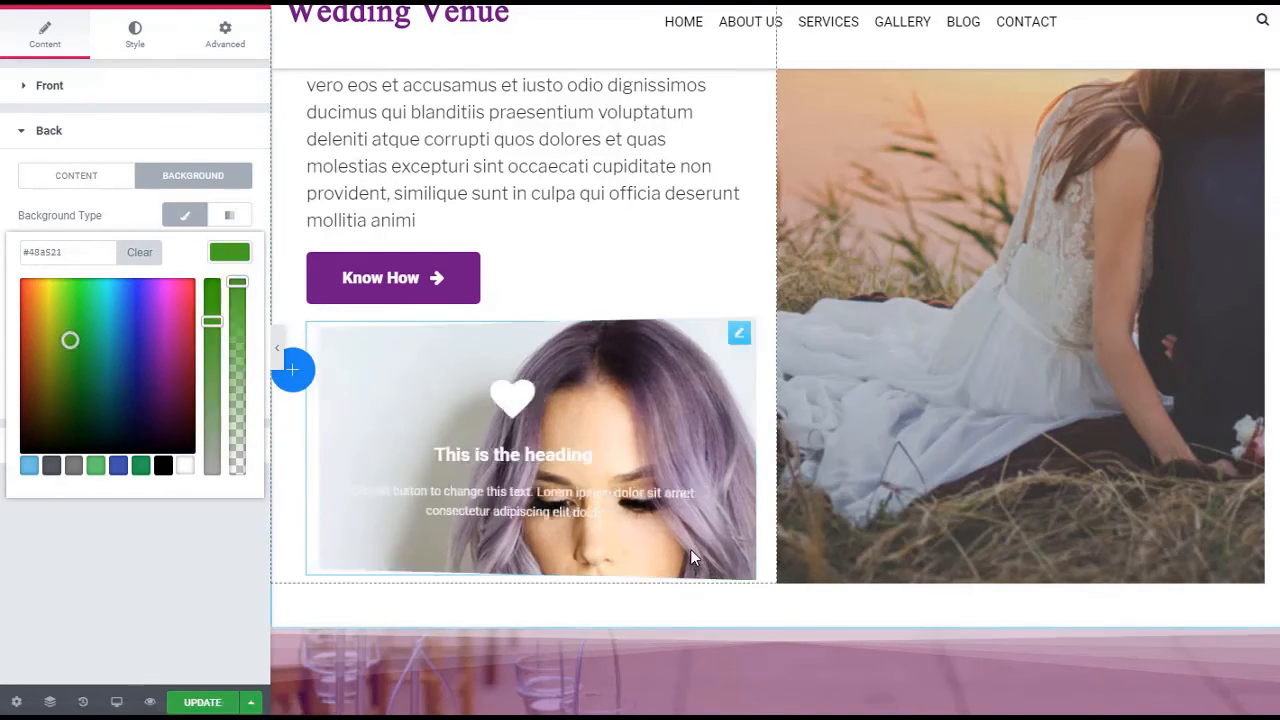
{"action": "mouse_move", "coordinate": [692, 555]}
{"action": "left_click", "coordinate": [186, 580]}
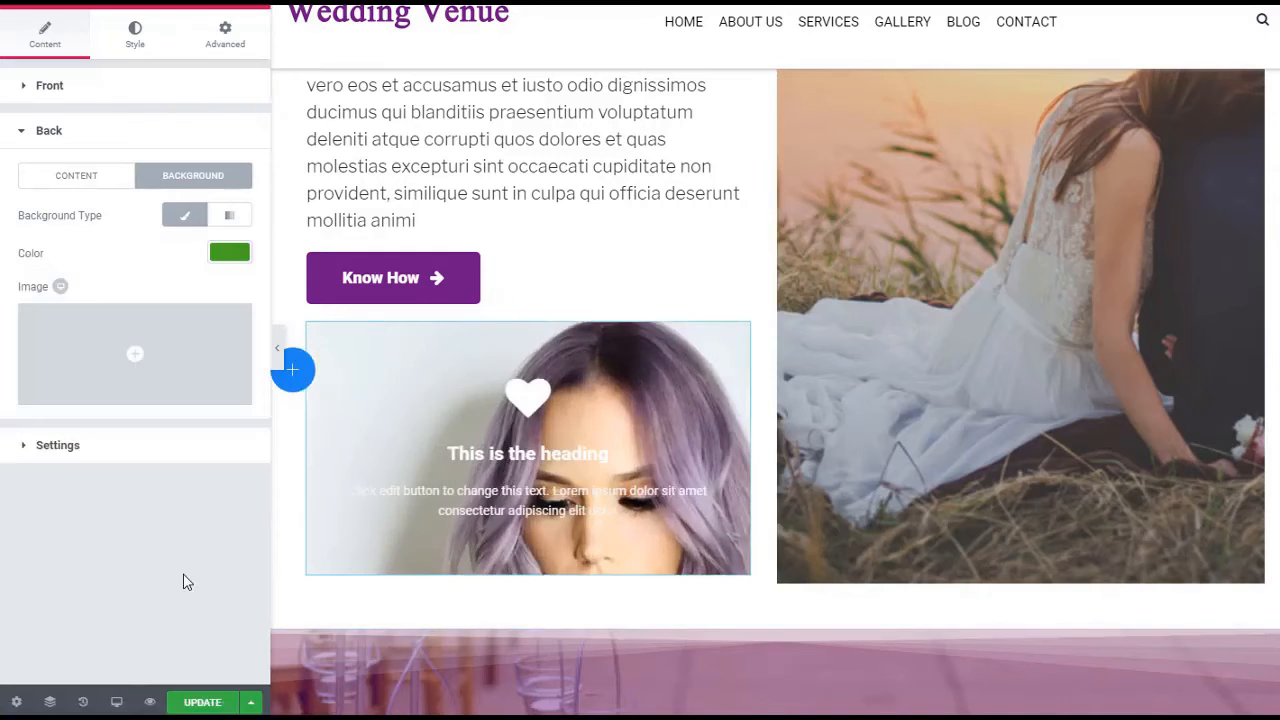
{"action": "mouse_move", "coordinate": [703, 516]}
Look over the page sections around the flip box and browse the available Element Pack widgets
{"action": "scroll", "coordinate": [912, 456], "scroll_direction": "up", "scroll_amount": 4}
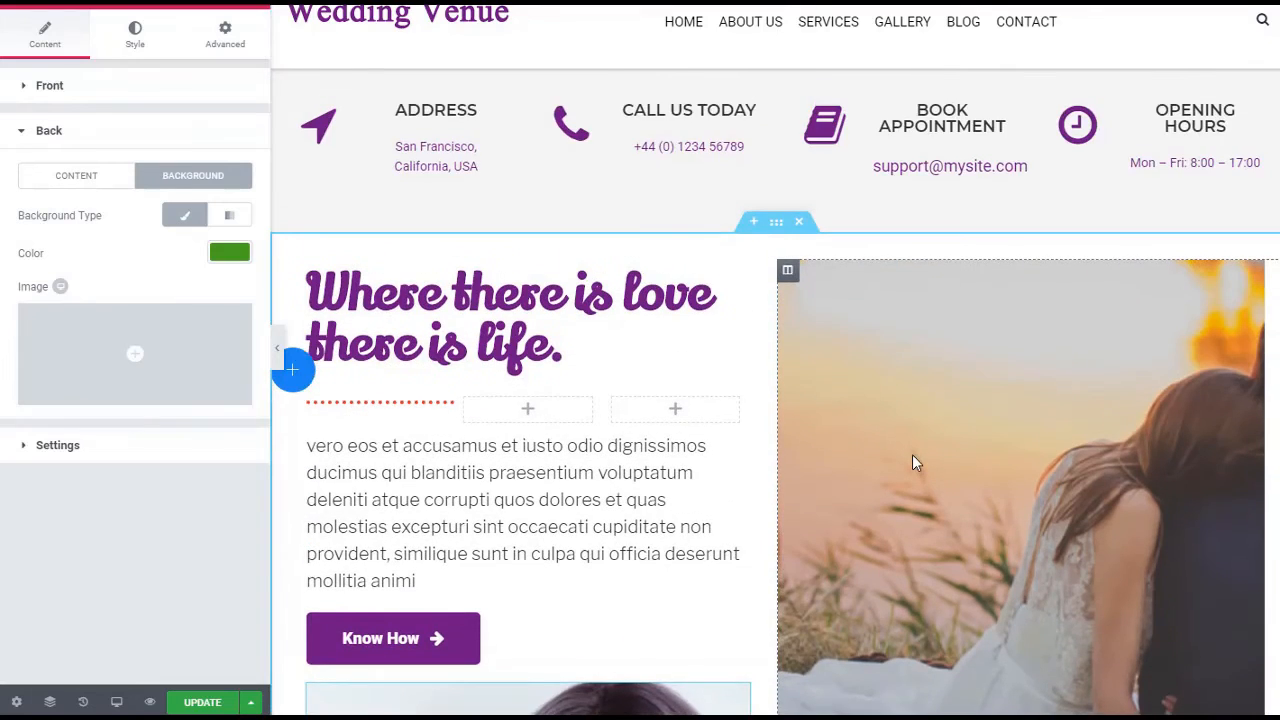
{"action": "scroll", "coordinate": [913, 440], "scroll_direction": "down", "scroll_amount": 6}
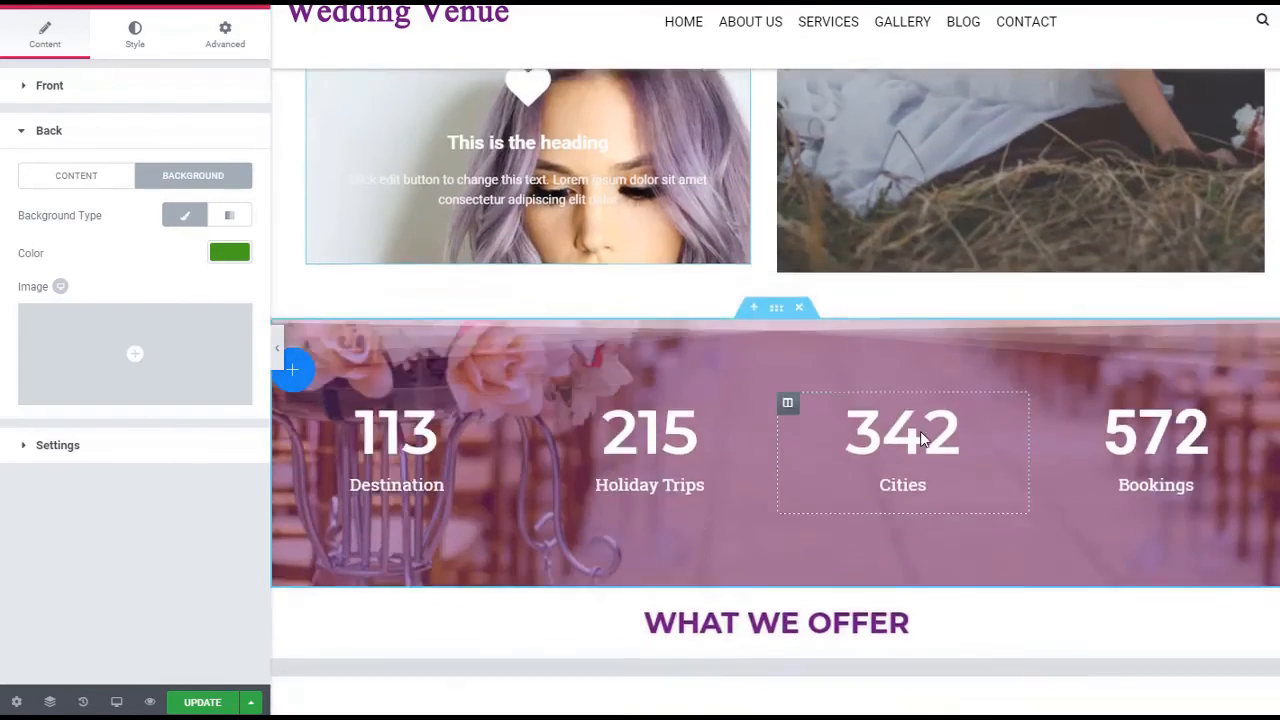
{"action": "scroll", "coordinate": [920, 431], "scroll_direction": "up", "scroll_amount": 2}
{"action": "left_click", "coordinate": [18, 5]}
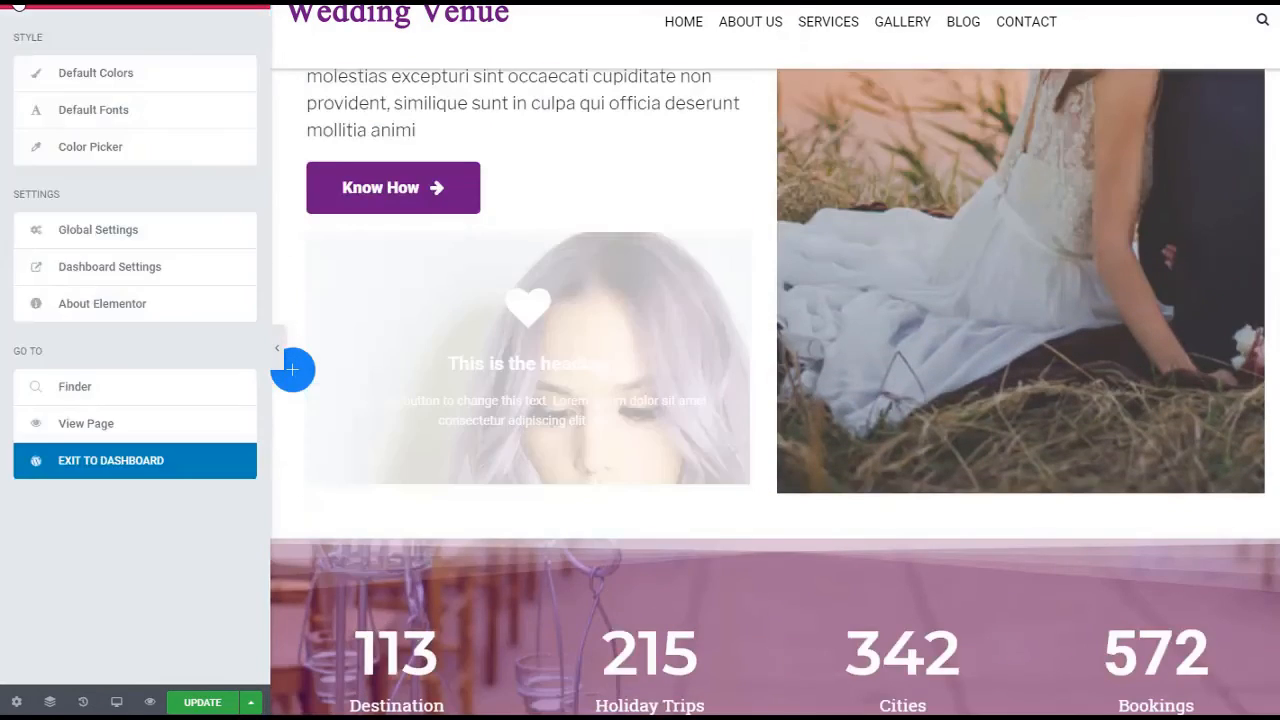
{"action": "left_click", "coordinate": [18, 5]}
{"action": "scroll", "coordinate": [135, 430], "scroll_direction": "down", "scroll_amount": 5}
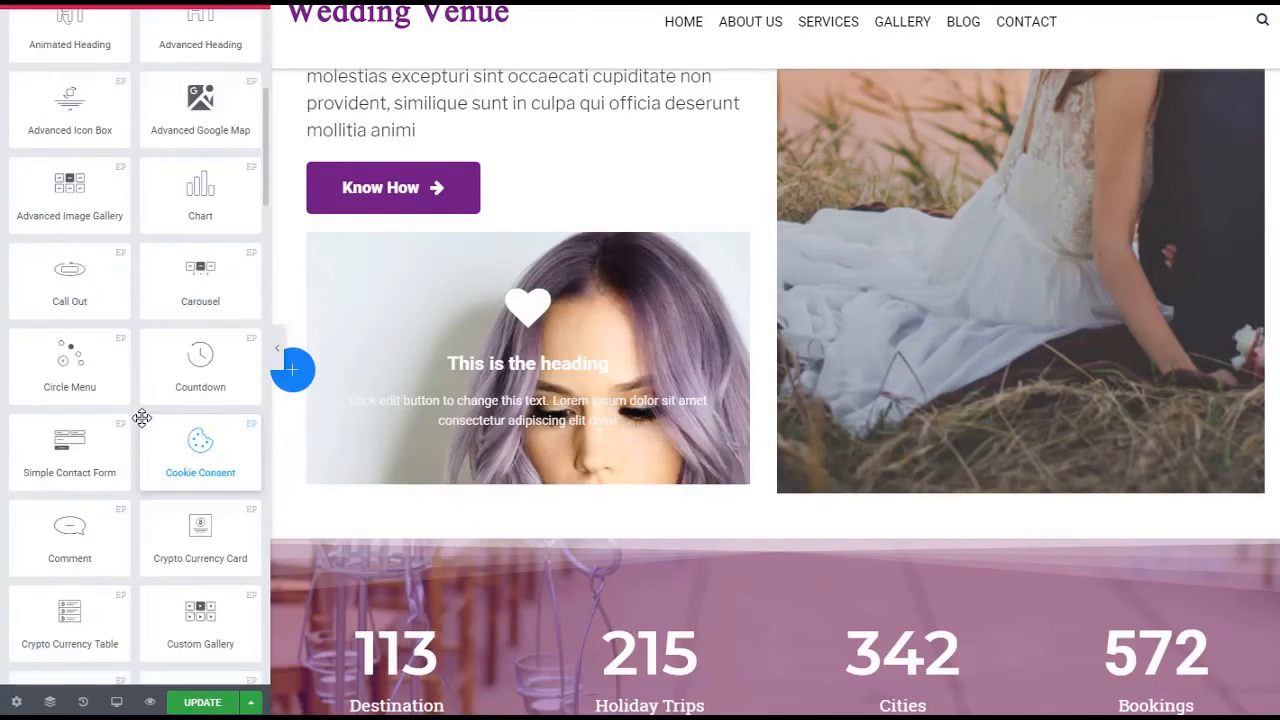
{"action": "scroll", "coordinate": [141, 417], "scroll_direction": "down", "scroll_amount": 7}
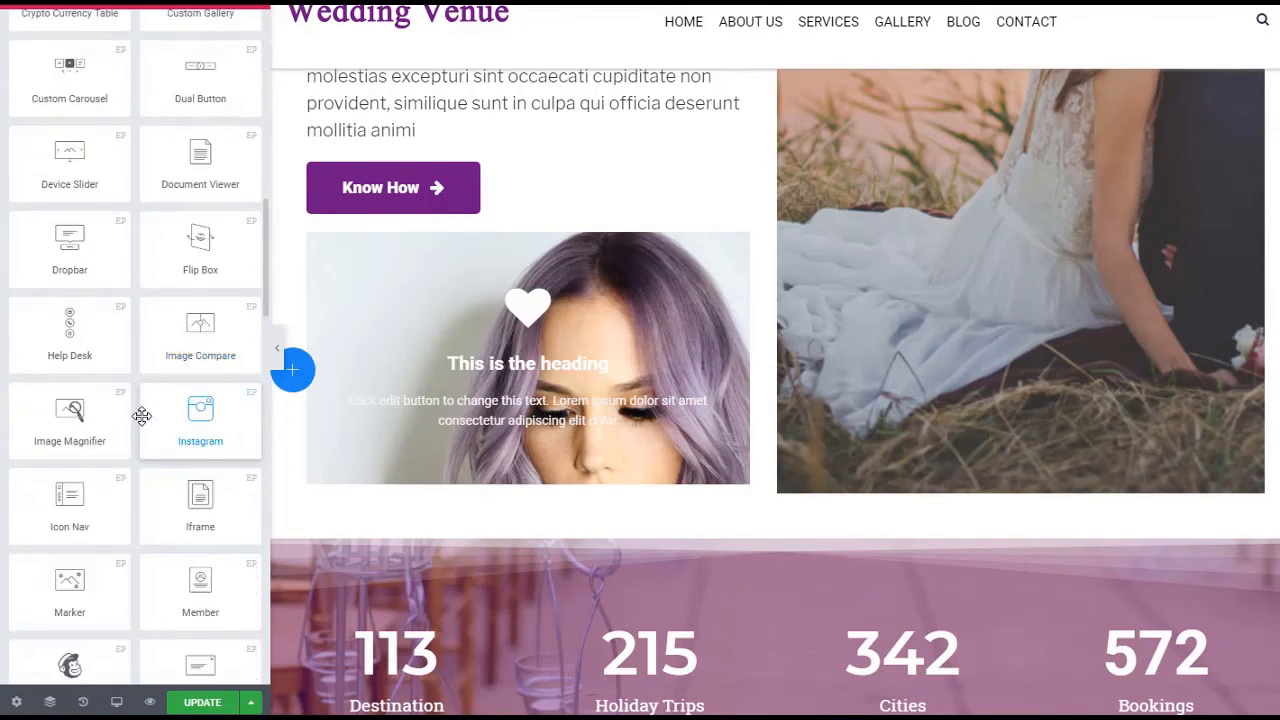
{"action": "scroll", "coordinate": [141, 416], "scroll_direction": "down", "scroll_amount": 4}
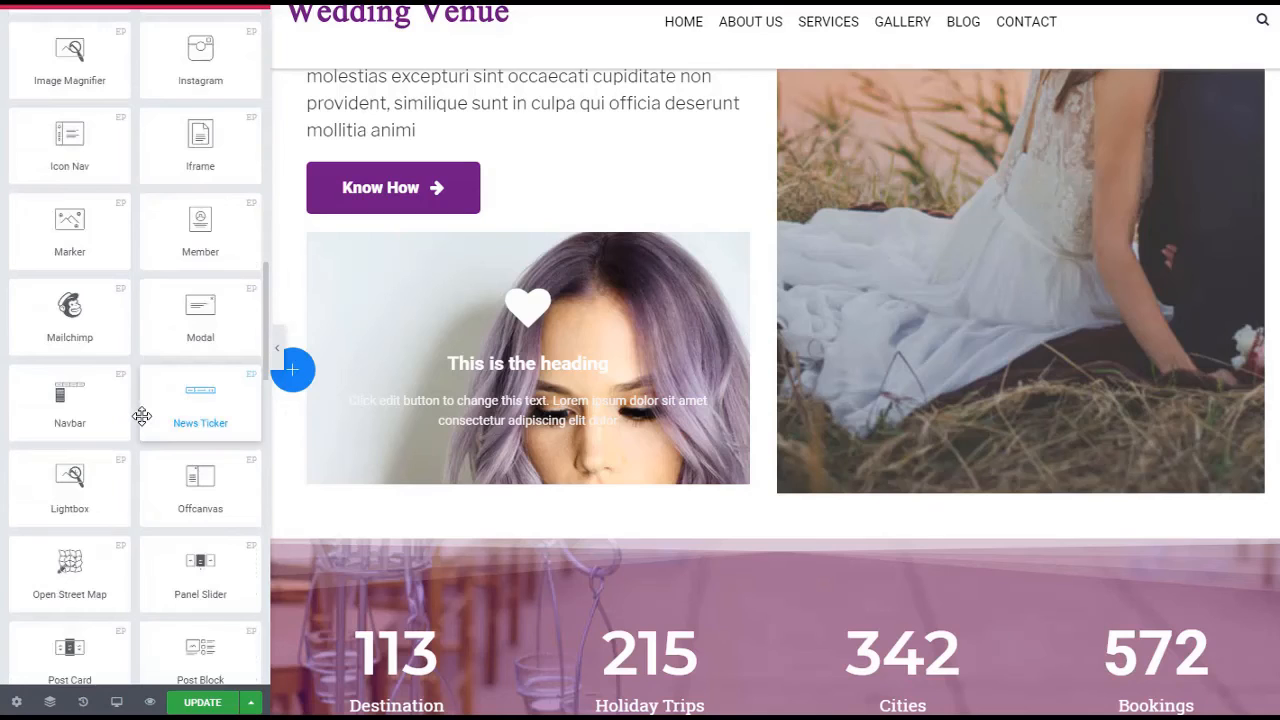
{"action": "scroll", "coordinate": [141, 416], "scroll_direction": "down", "scroll_amount": 3}
{"action": "scroll", "coordinate": [141, 416], "scroll_direction": "down", "scroll_amount": 2}
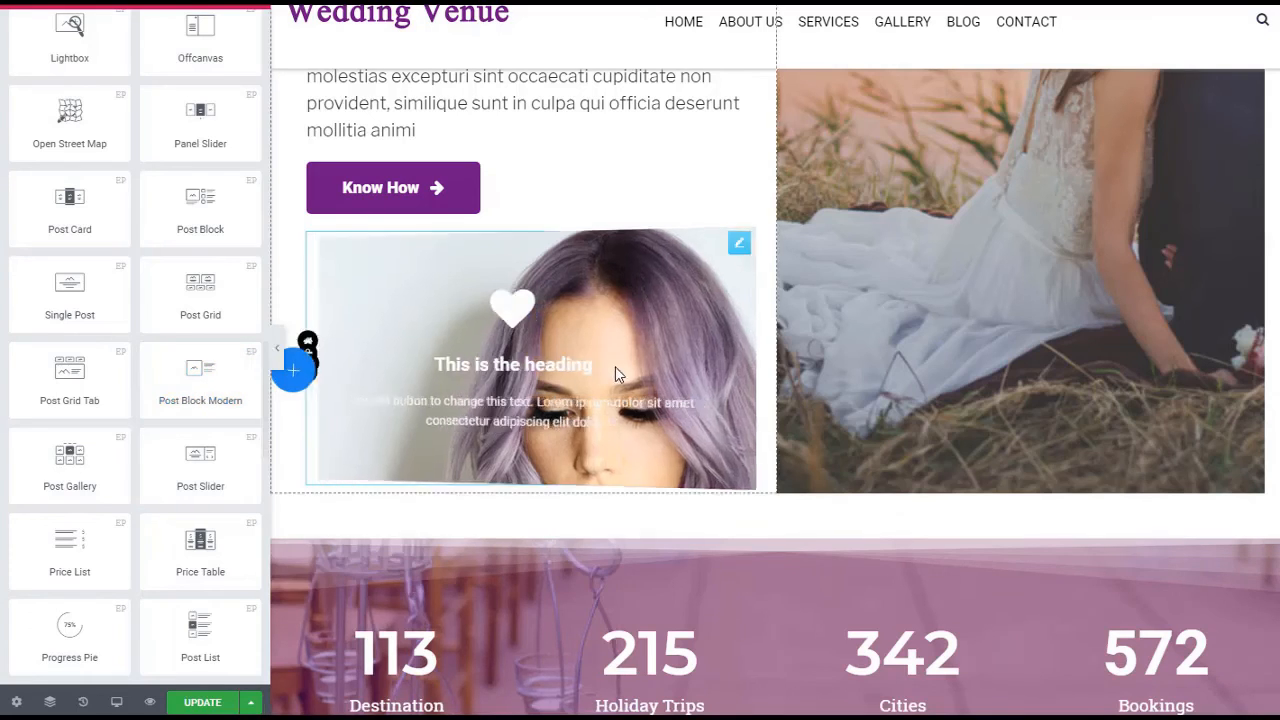
Preview the finished flip box's back side and expand the circle menu on the page
{"action": "mouse_move", "coordinate": [618, 366]}
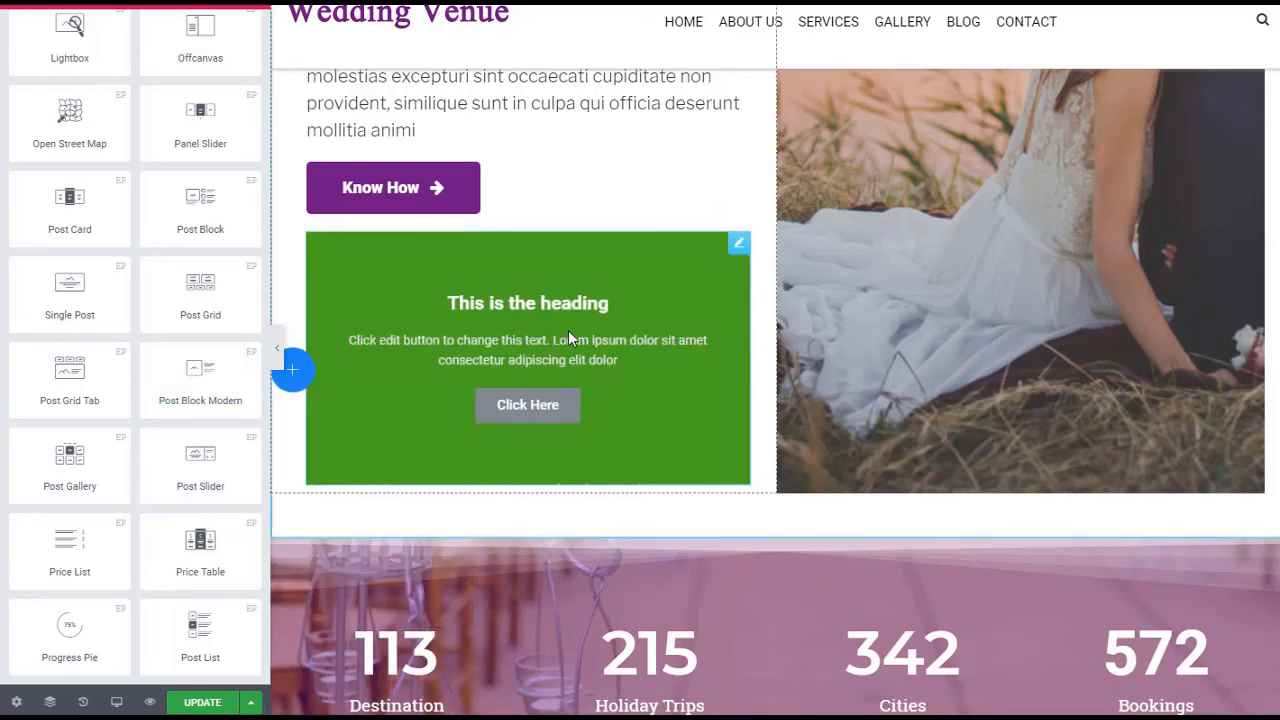
{"action": "left_click", "coordinate": [292, 370]}
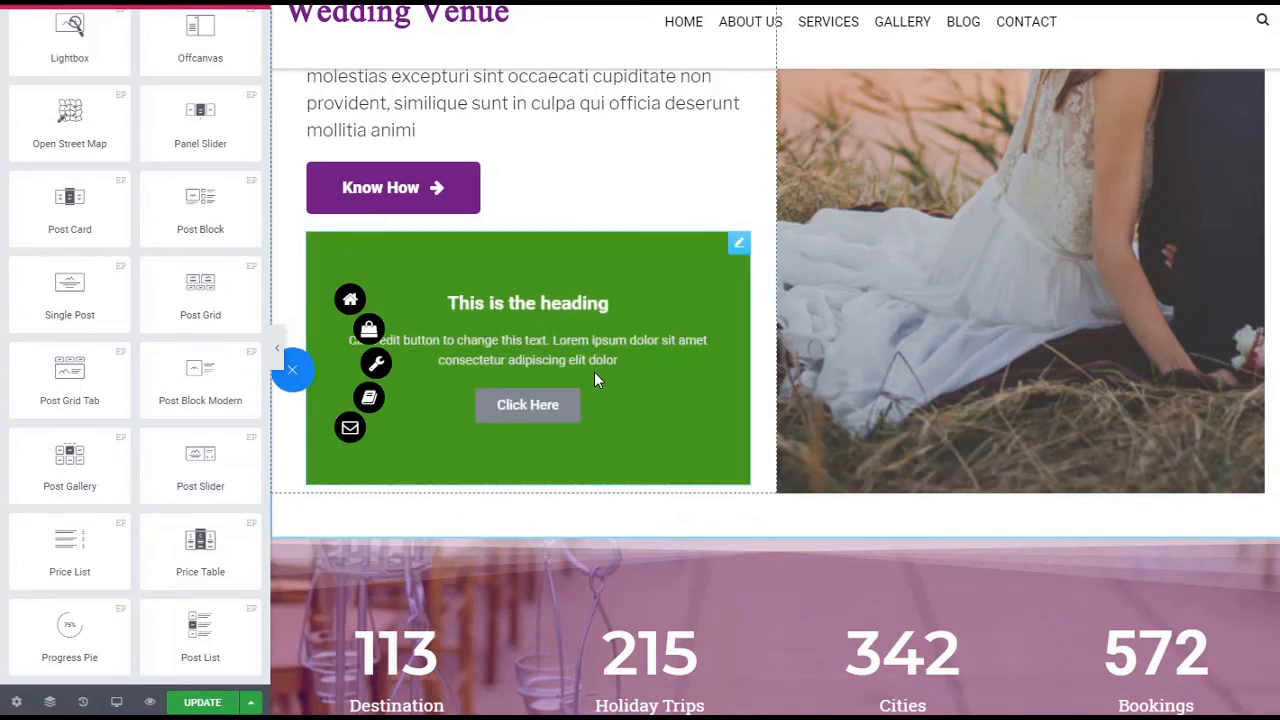